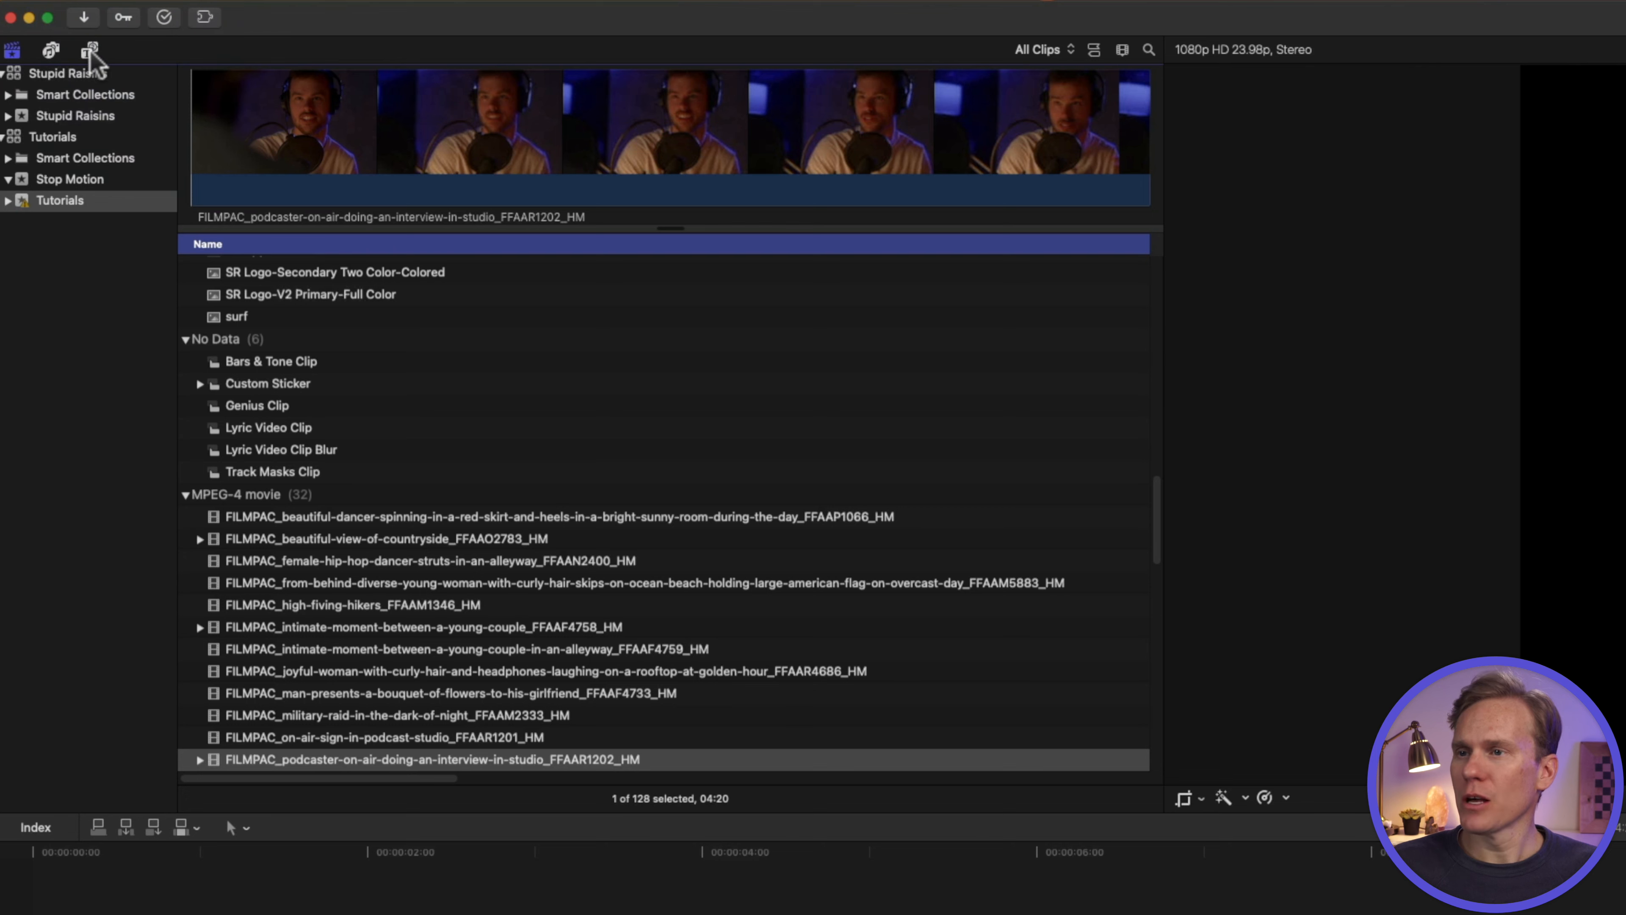
# - Add the Corporate 2 - All-In-One title from the Bullet Pop category above the start of the podcaster clip
pyautogui.click(90, 52)
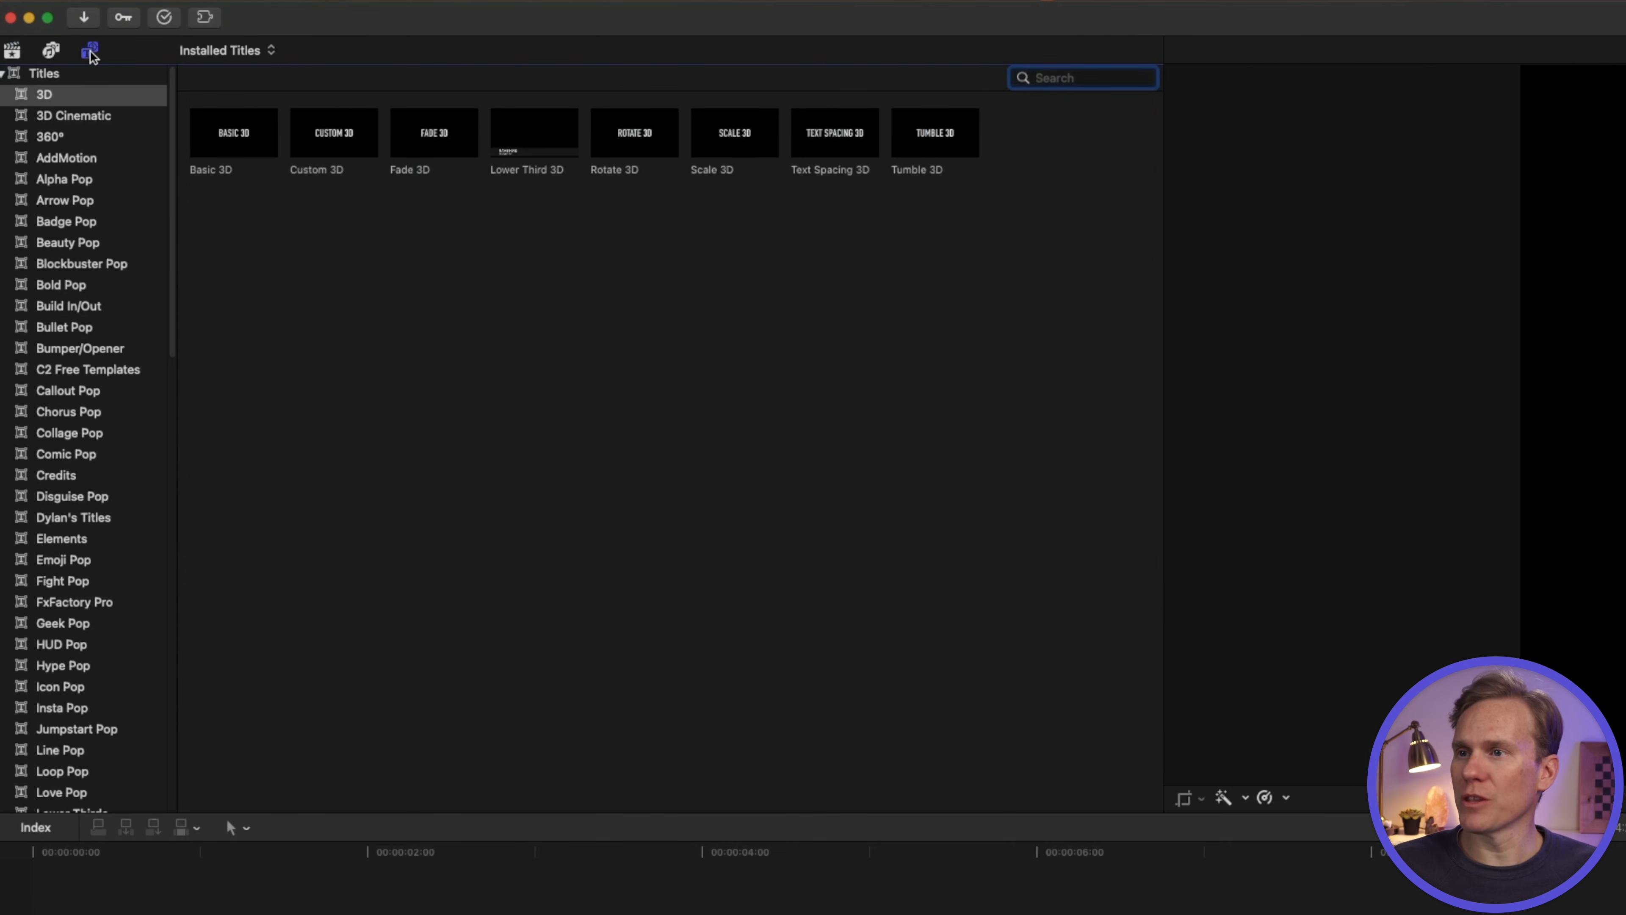
pyautogui.click(94, 328)
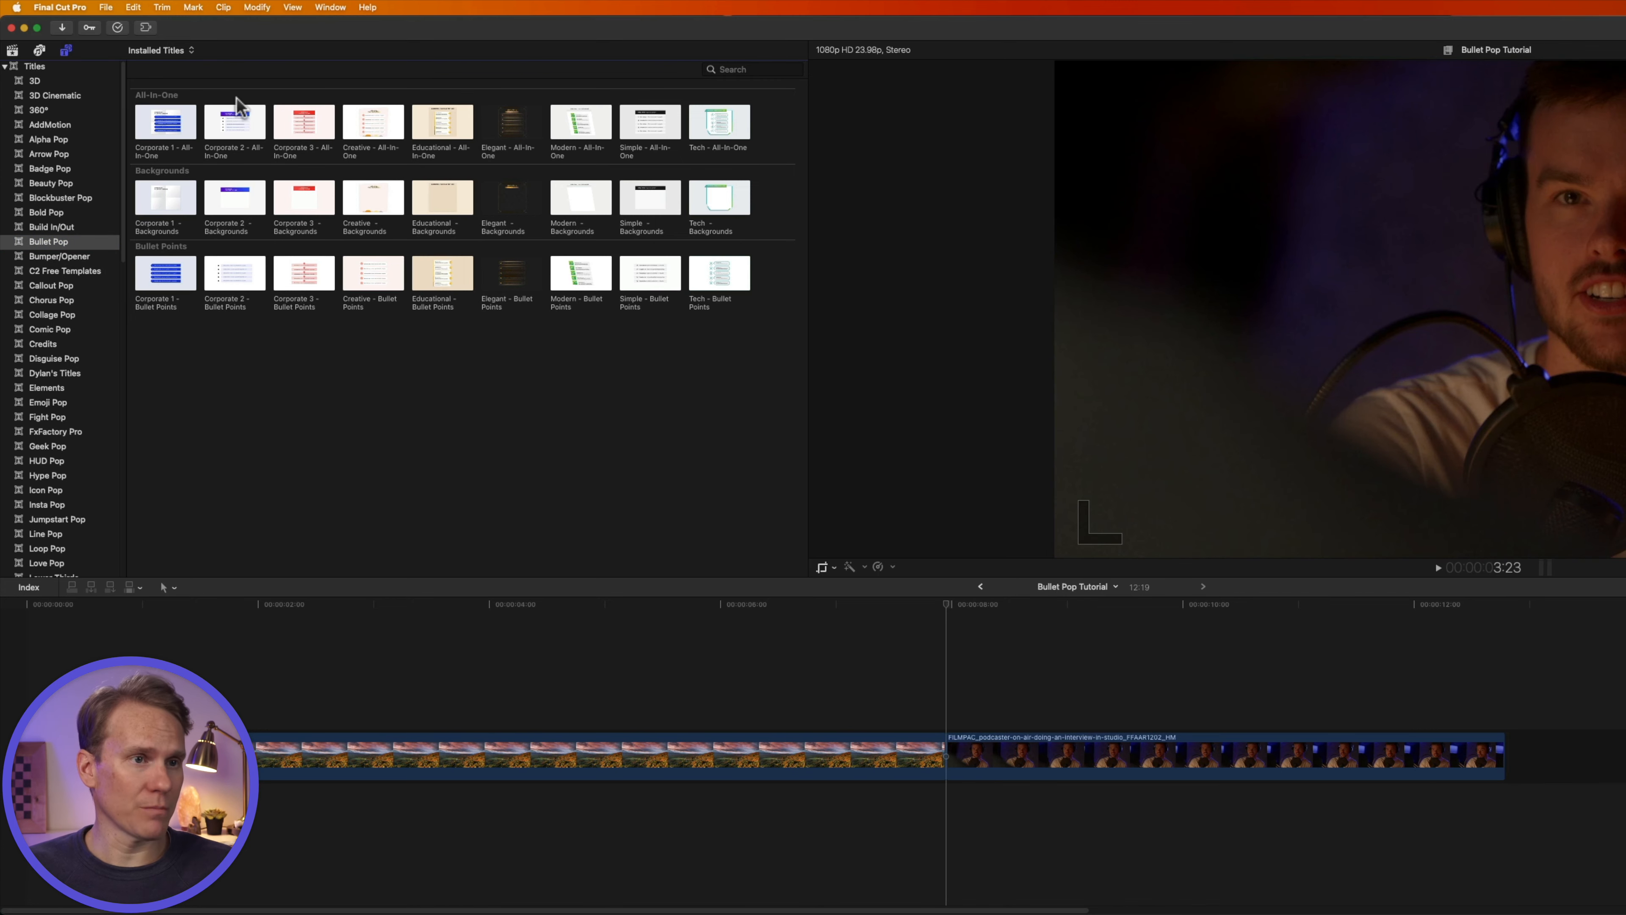
pyautogui.moveTo(228, 121); pyautogui.dragTo(947, 681)
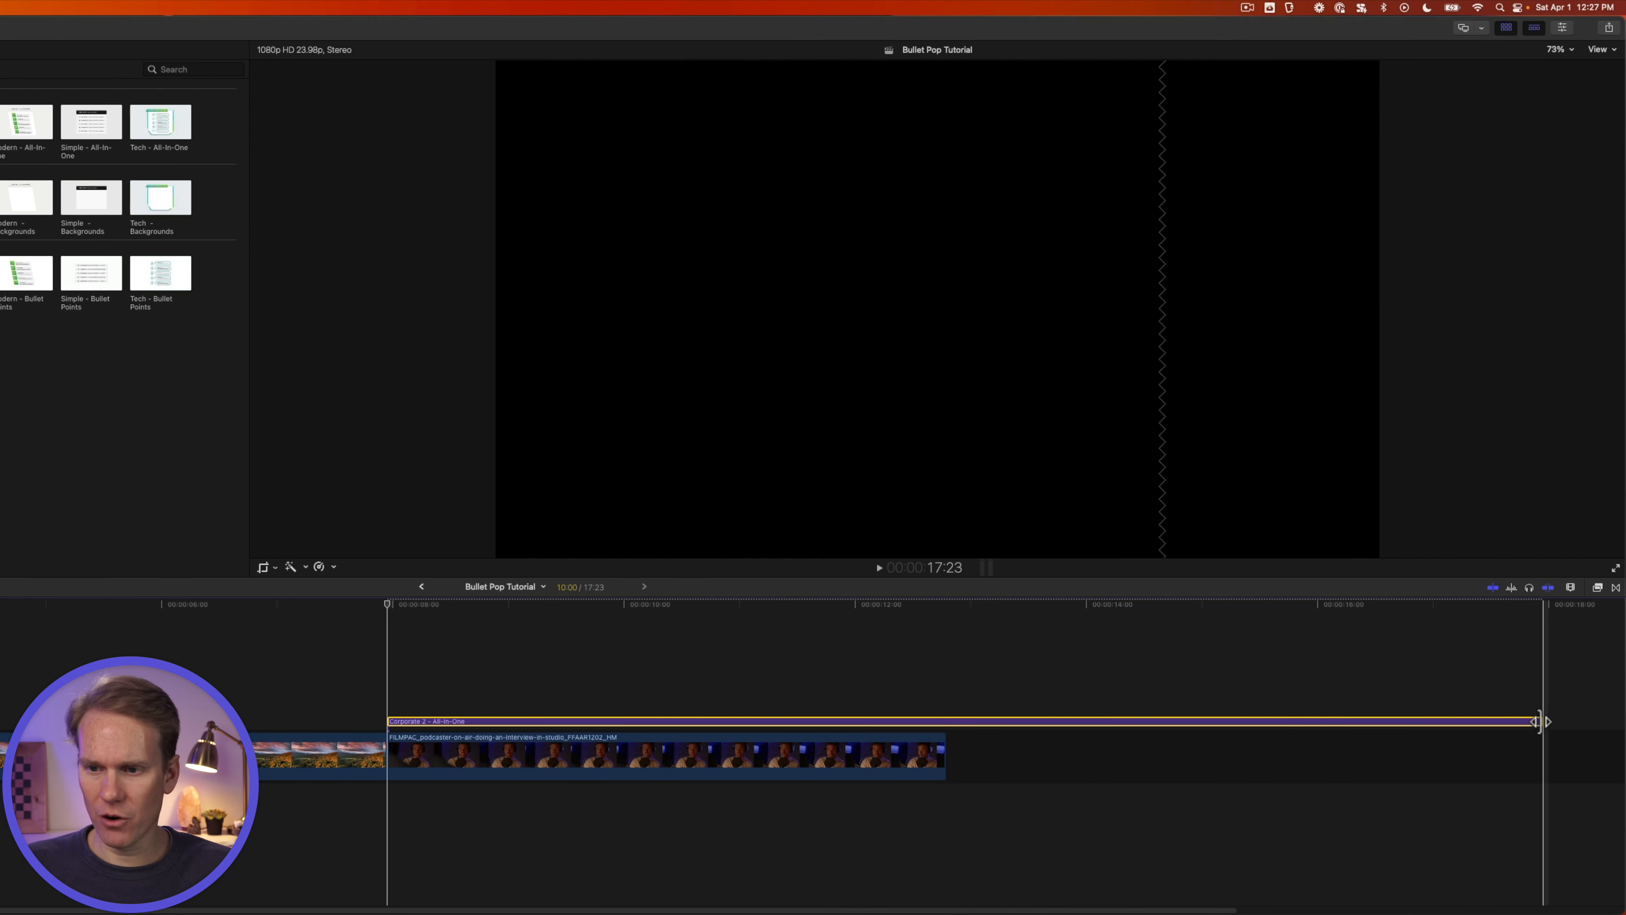
# - Trim the Corporate 2 - All-In-One title to end with the podcaster clip and play it back
pyautogui.moveTo(1540, 720); pyautogui.dragTo(1174, 720)
pyautogui.click(1126, 722)
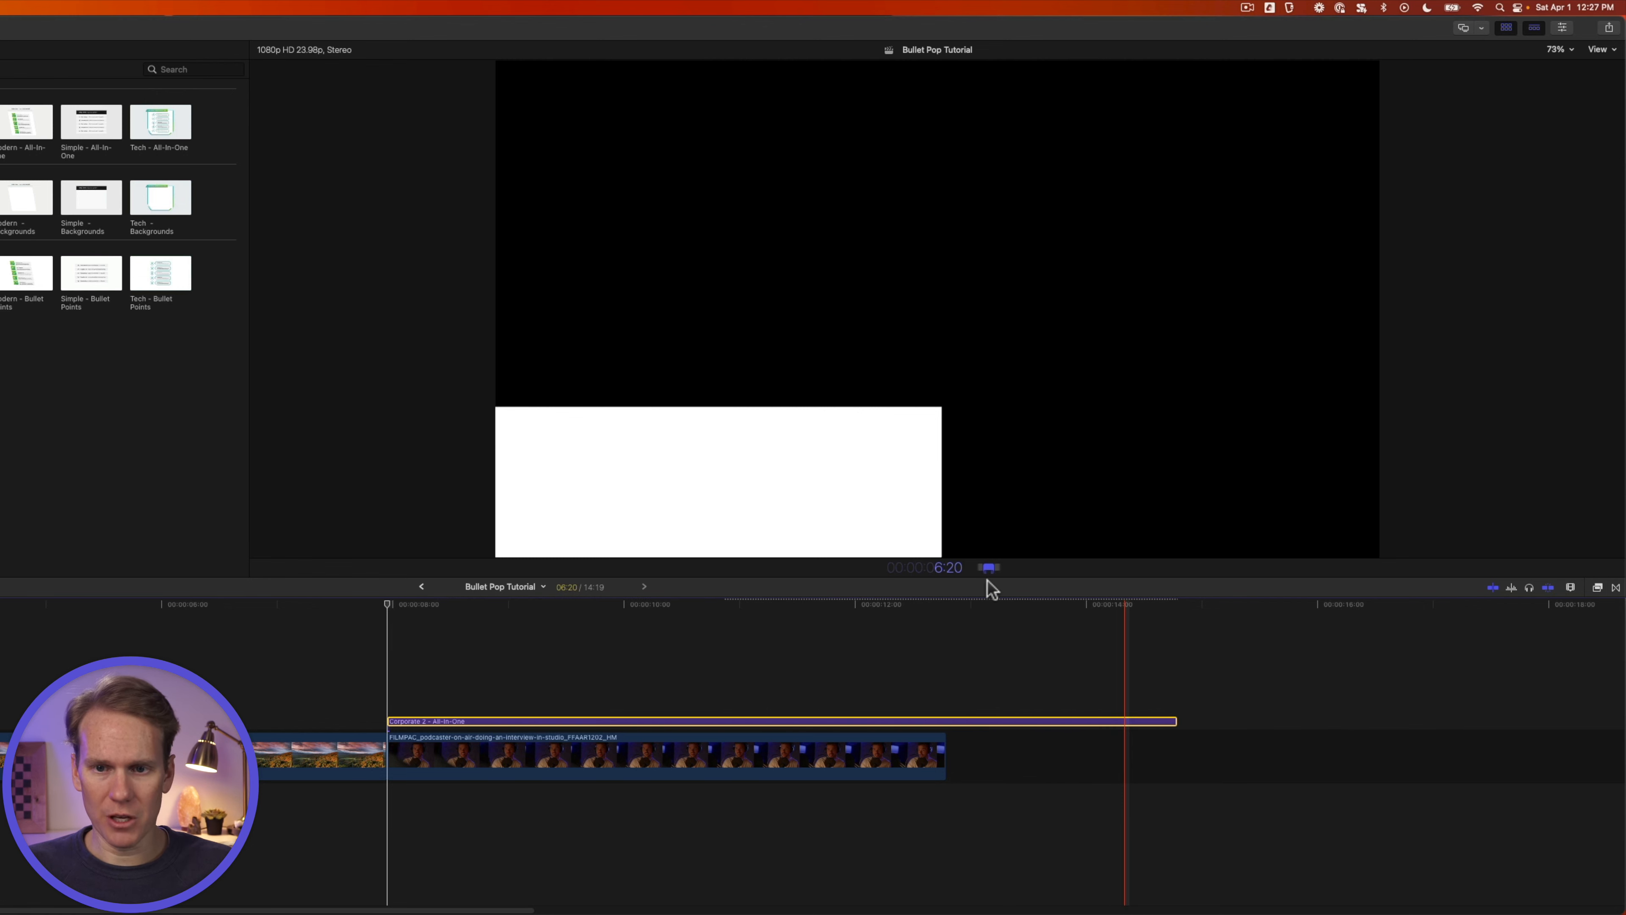
pyautogui.press('space')
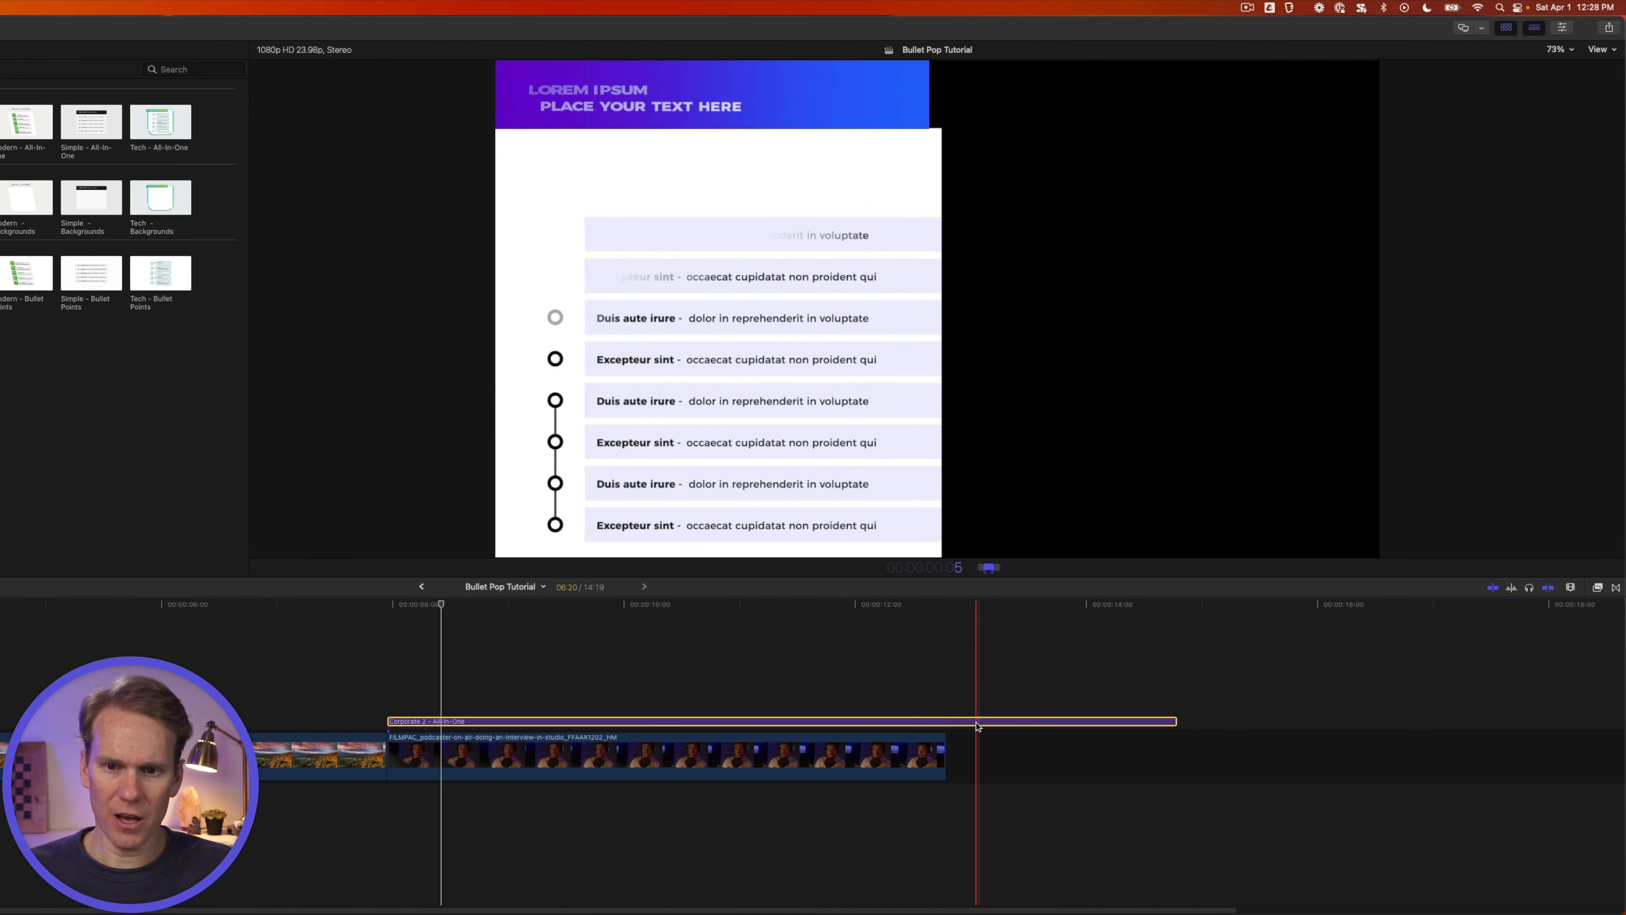
pyautogui.press('Return')
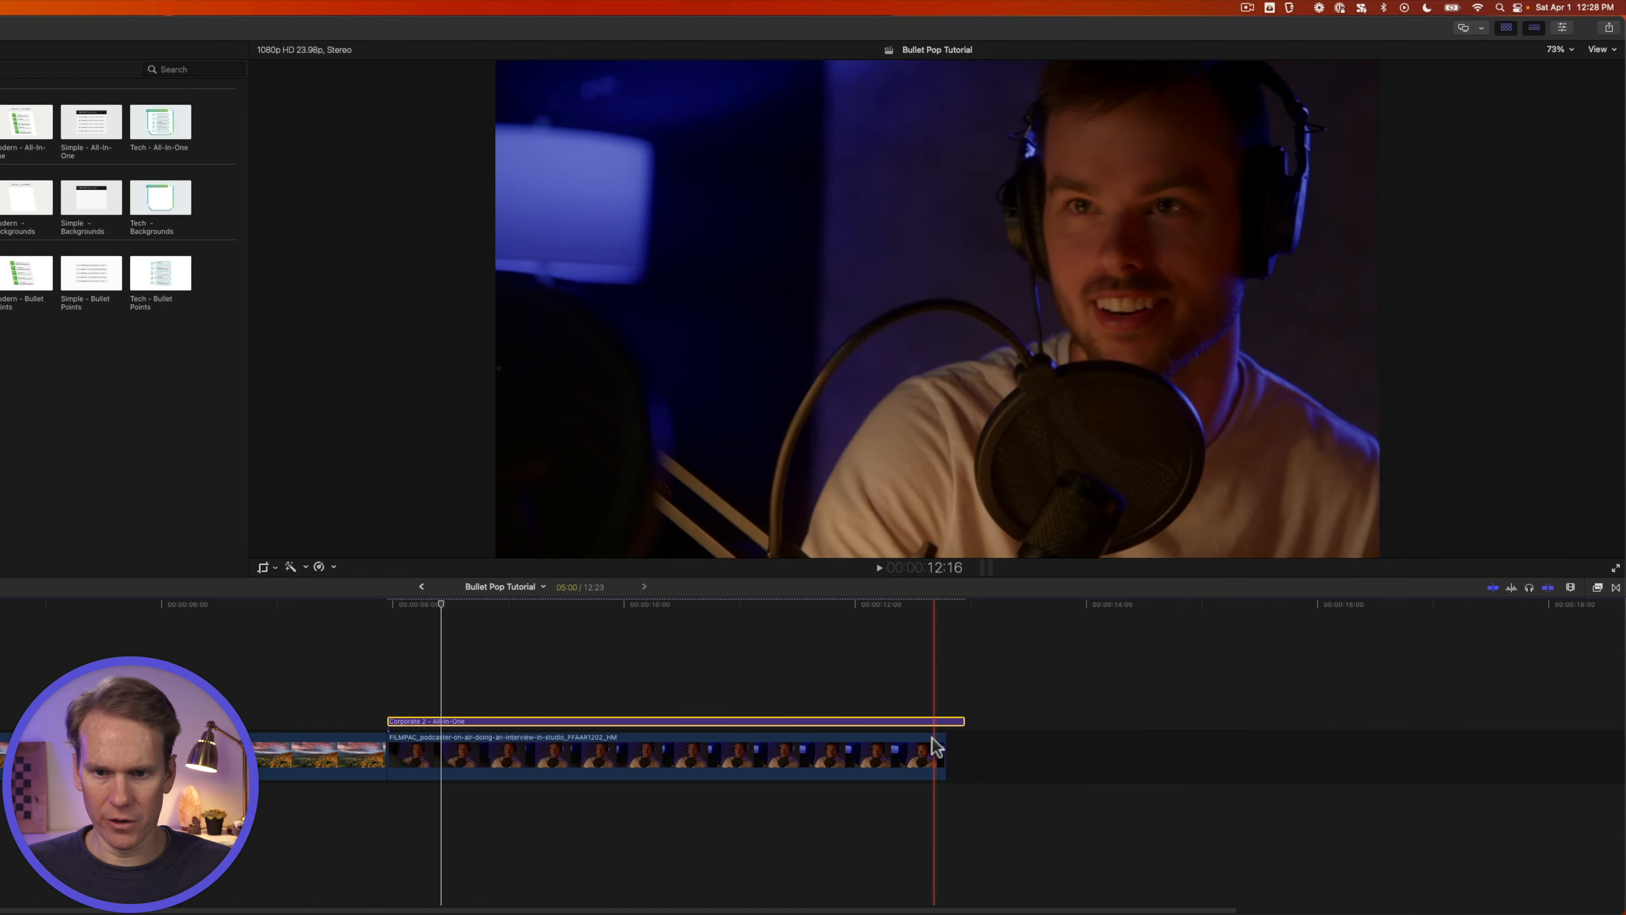
pyautogui.moveTo(964, 721); pyautogui.dragTo(947, 719)
pyautogui.doubleClick(664, 722)
pyautogui.press('l')
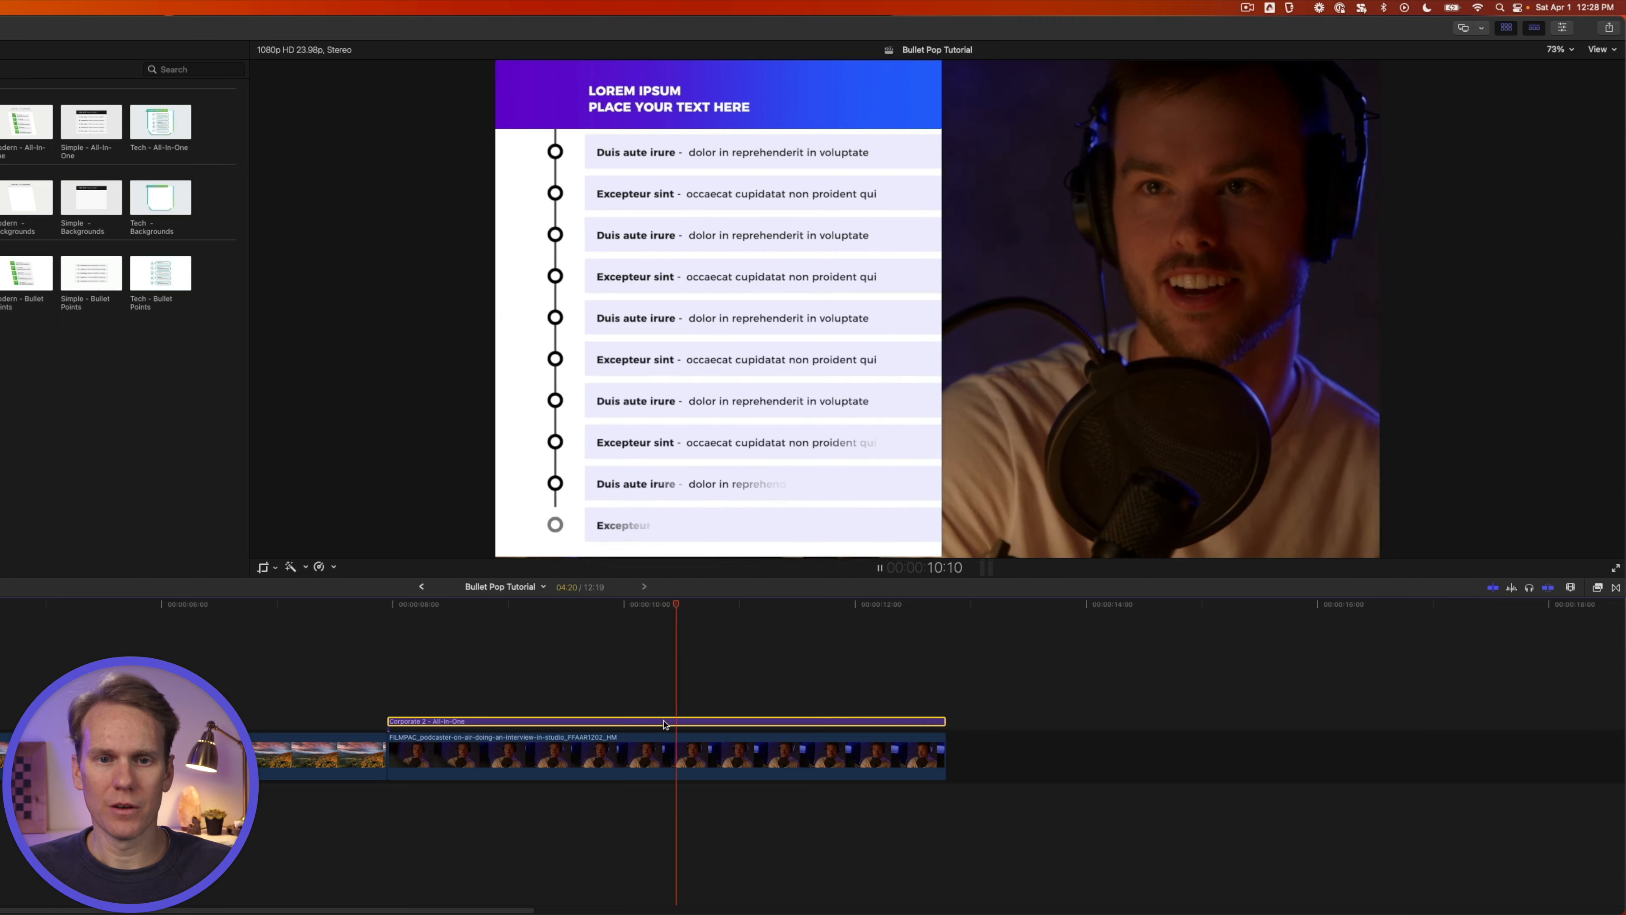
# - Show the inspector for the Corporate 2 - All-In-One title and look through its published parameters and text fields
pyautogui.click(664, 720)
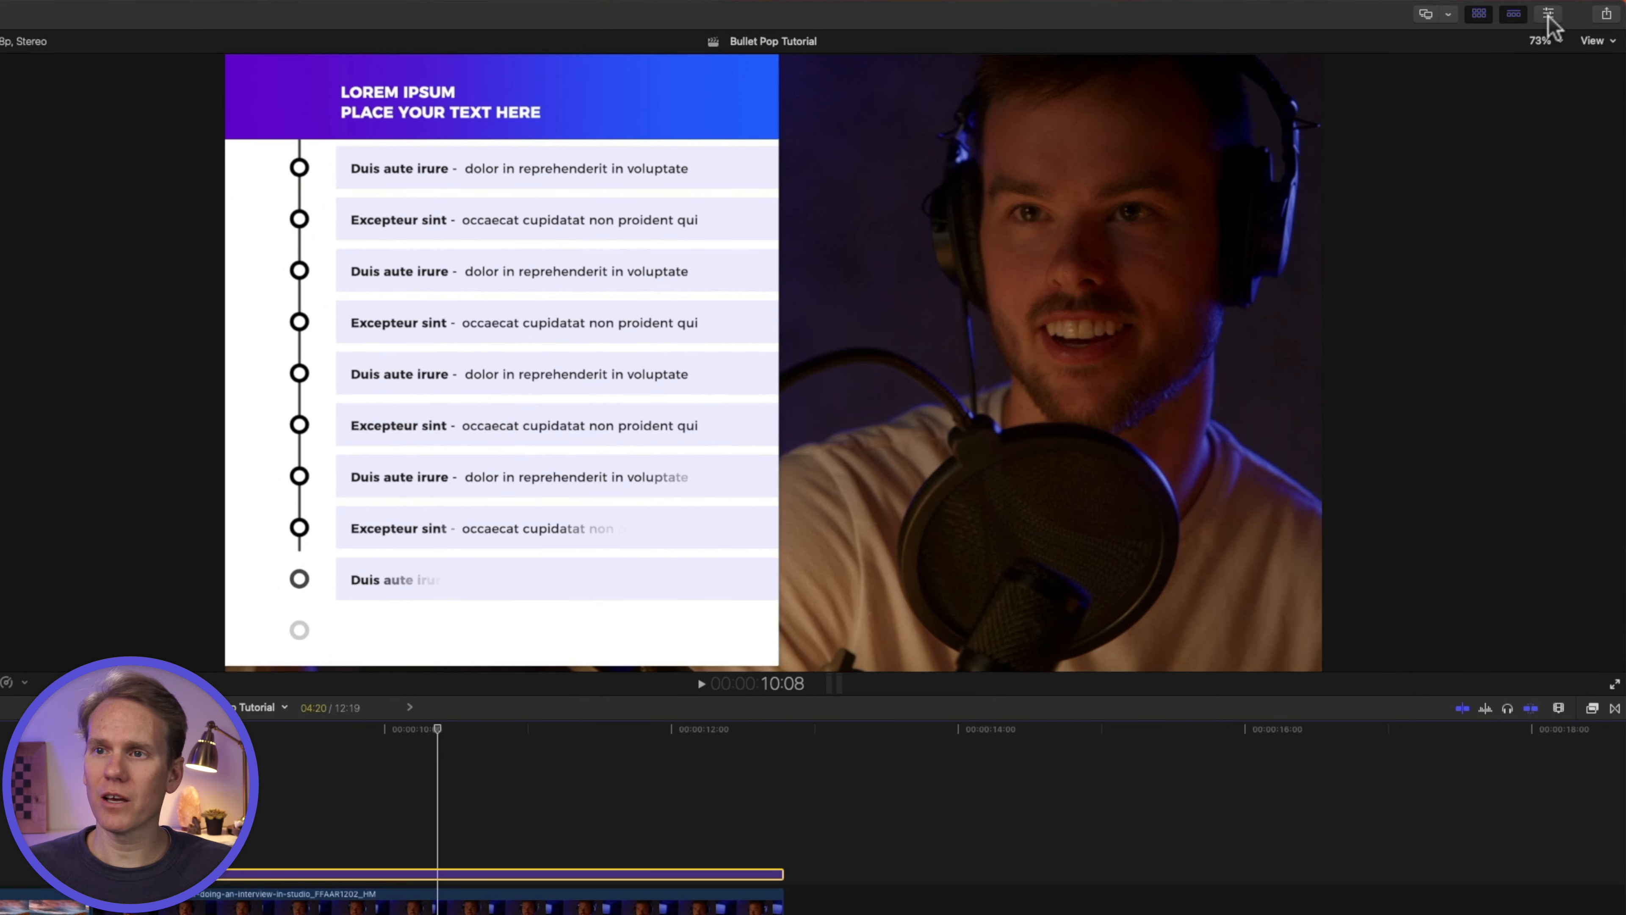
pyautogui.click(1549, 14)
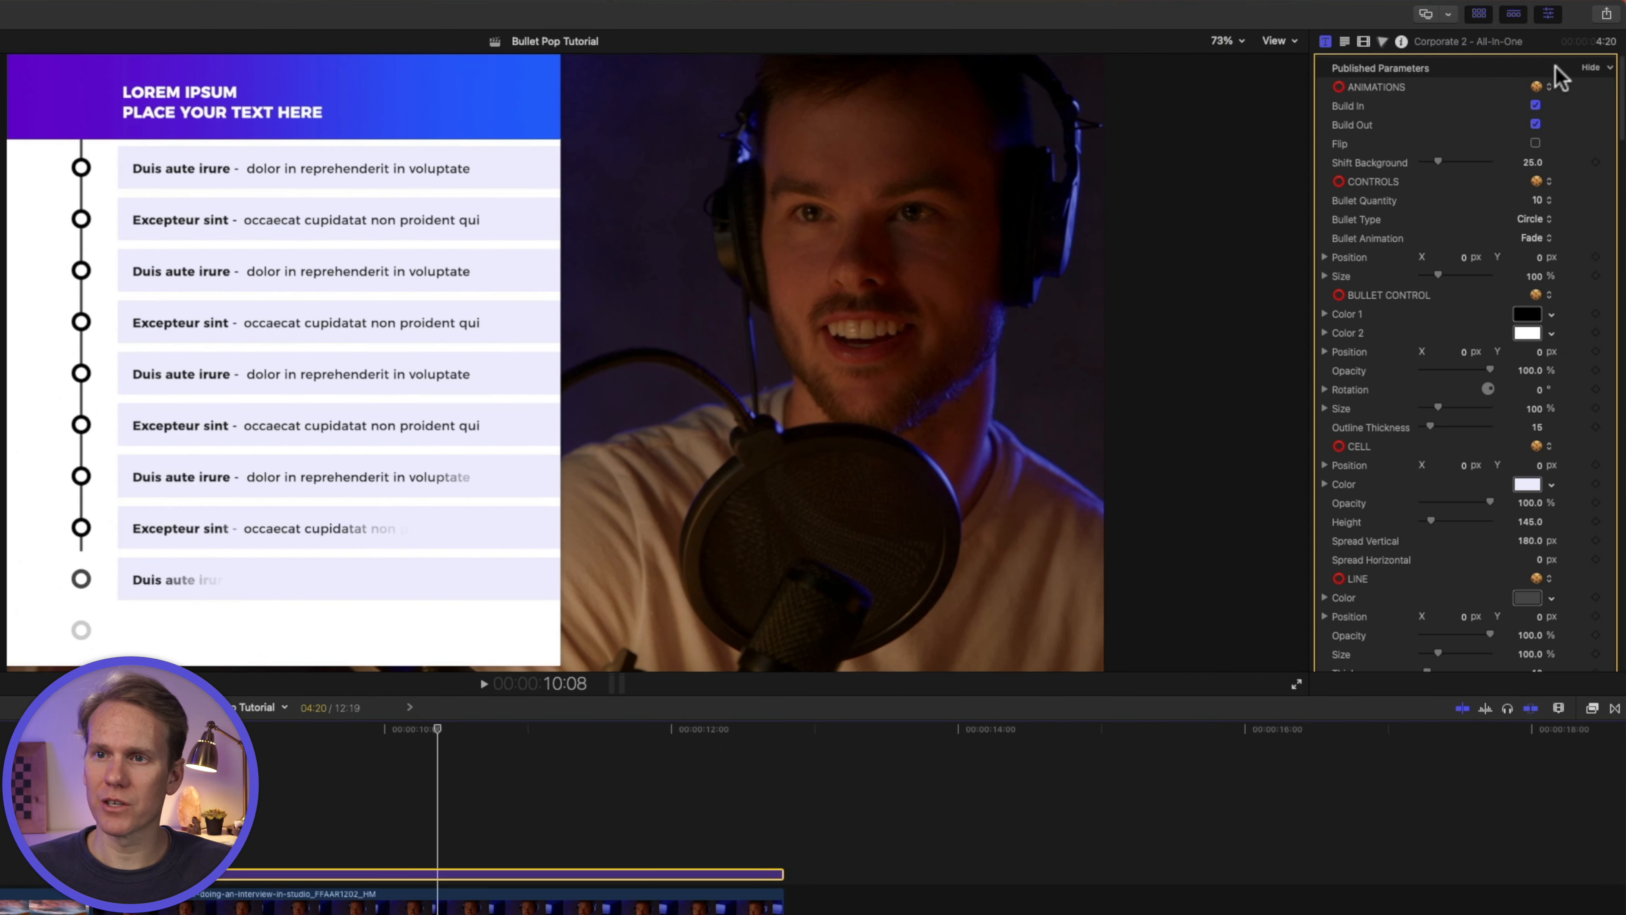
pyautogui.click(1496, 42)
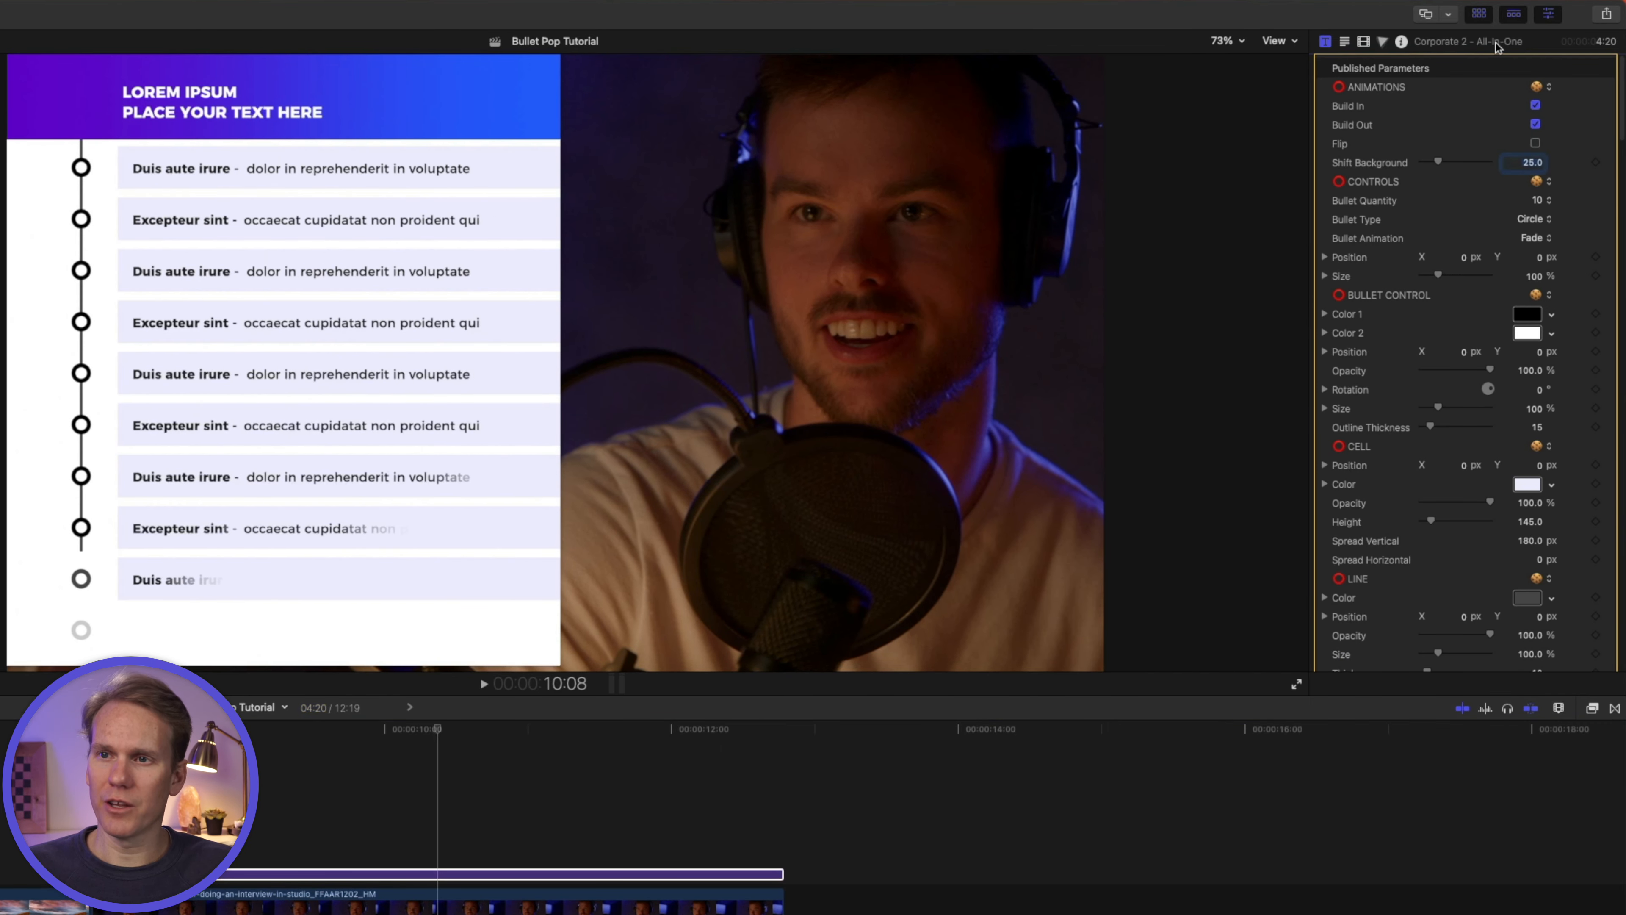
pyautogui.doubleClick(1496, 42)
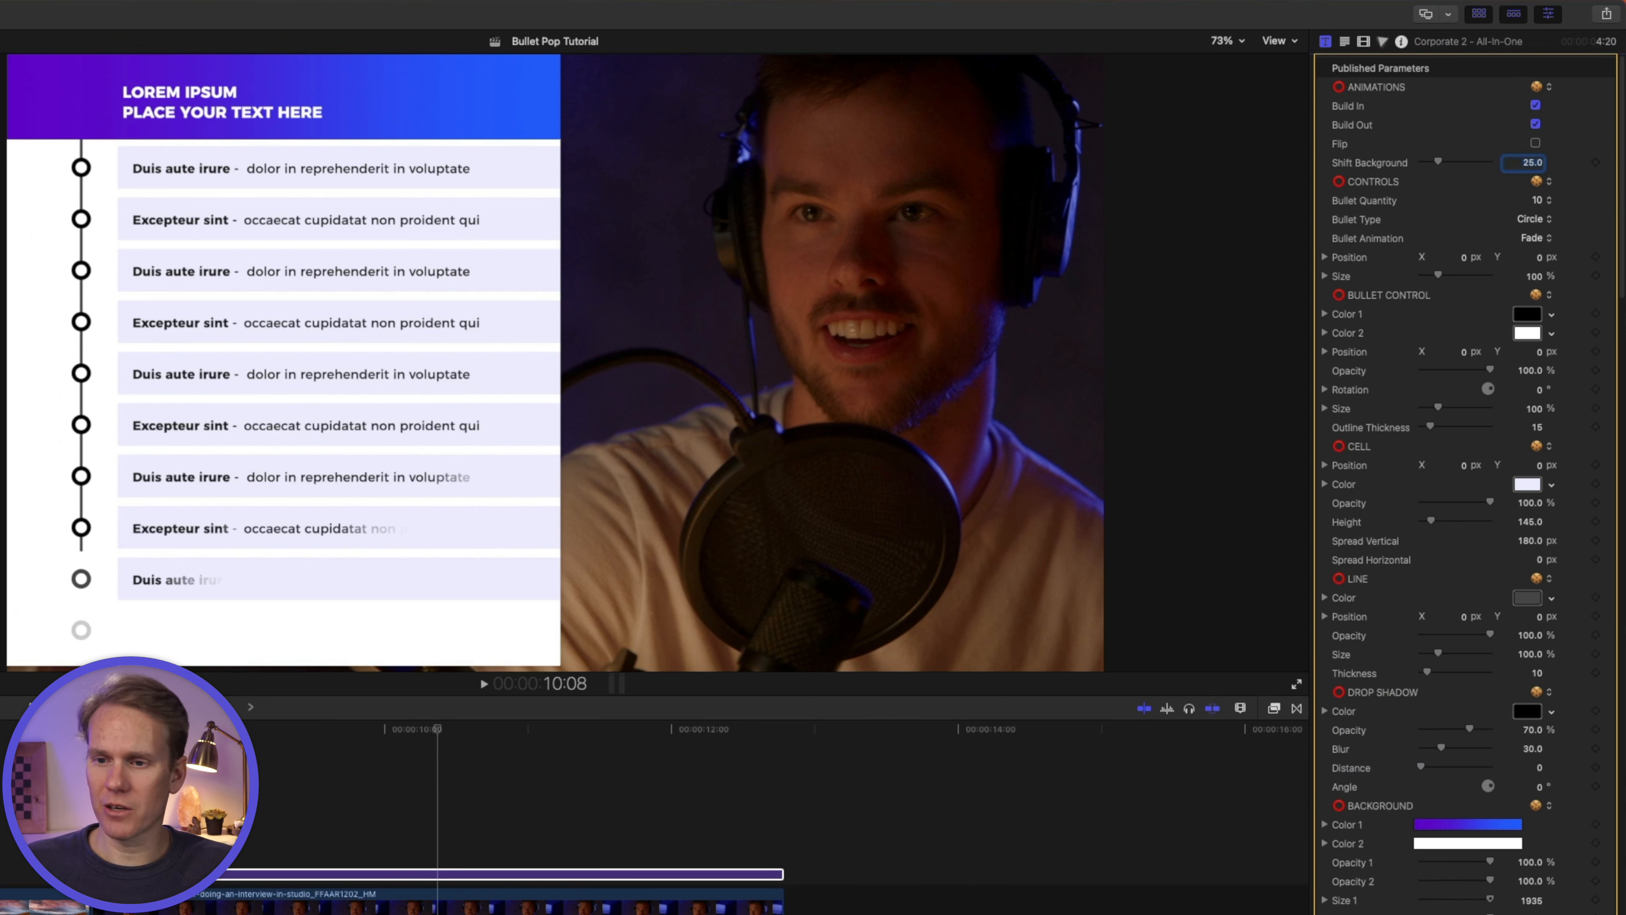
pyautogui.scroll(-20, 1465, 449)
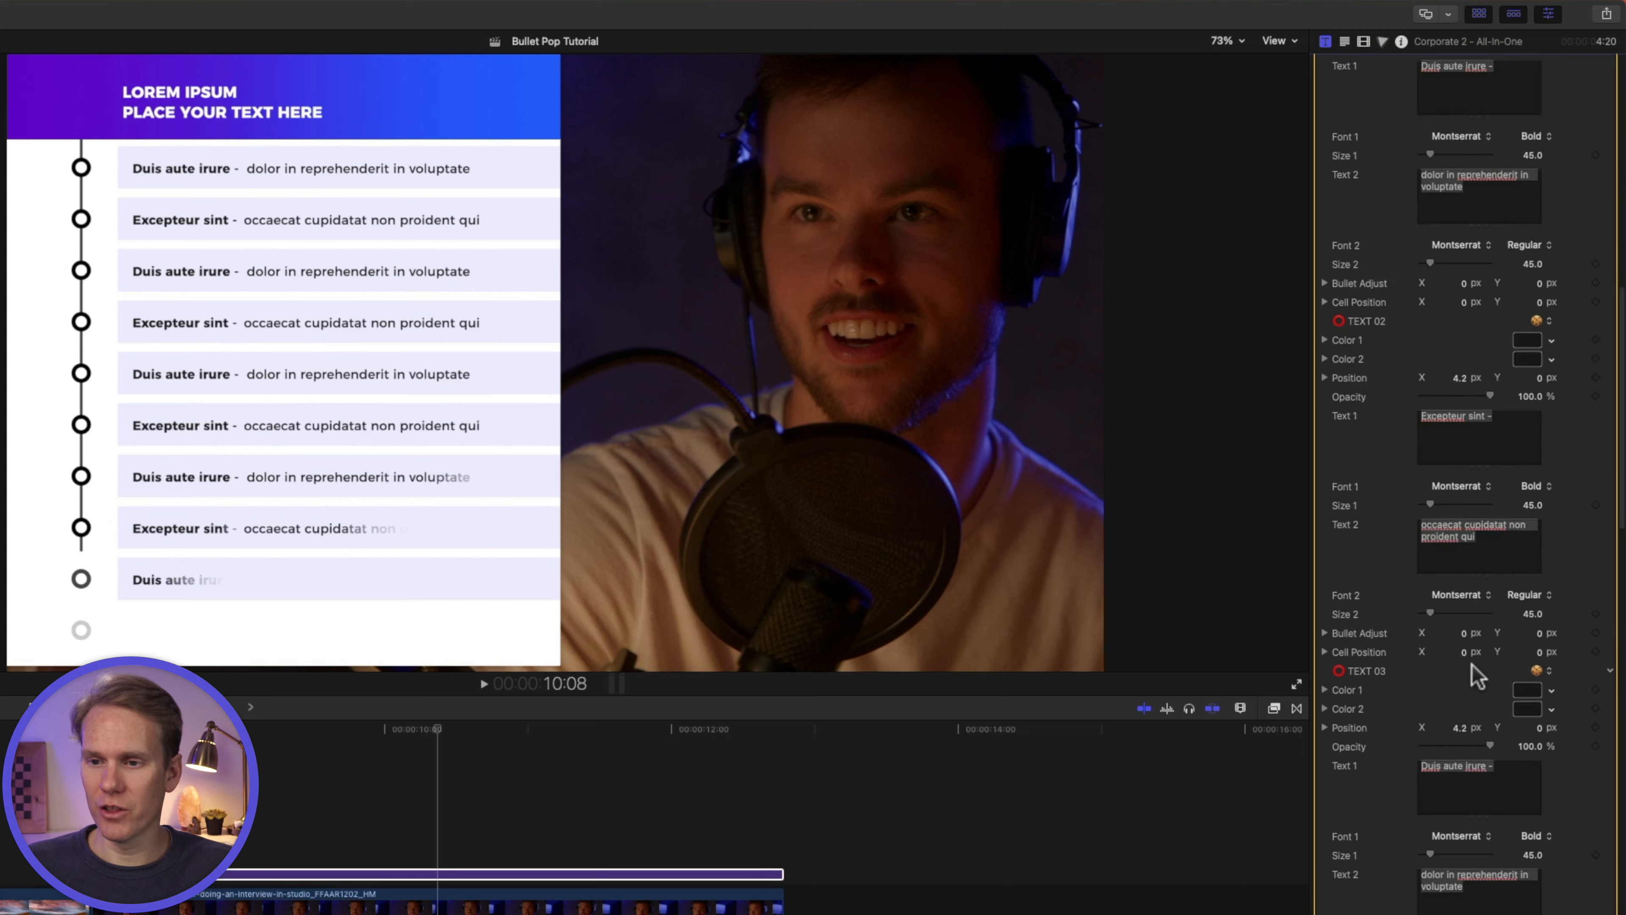
pyautogui.scroll(-15, 1467, 654)
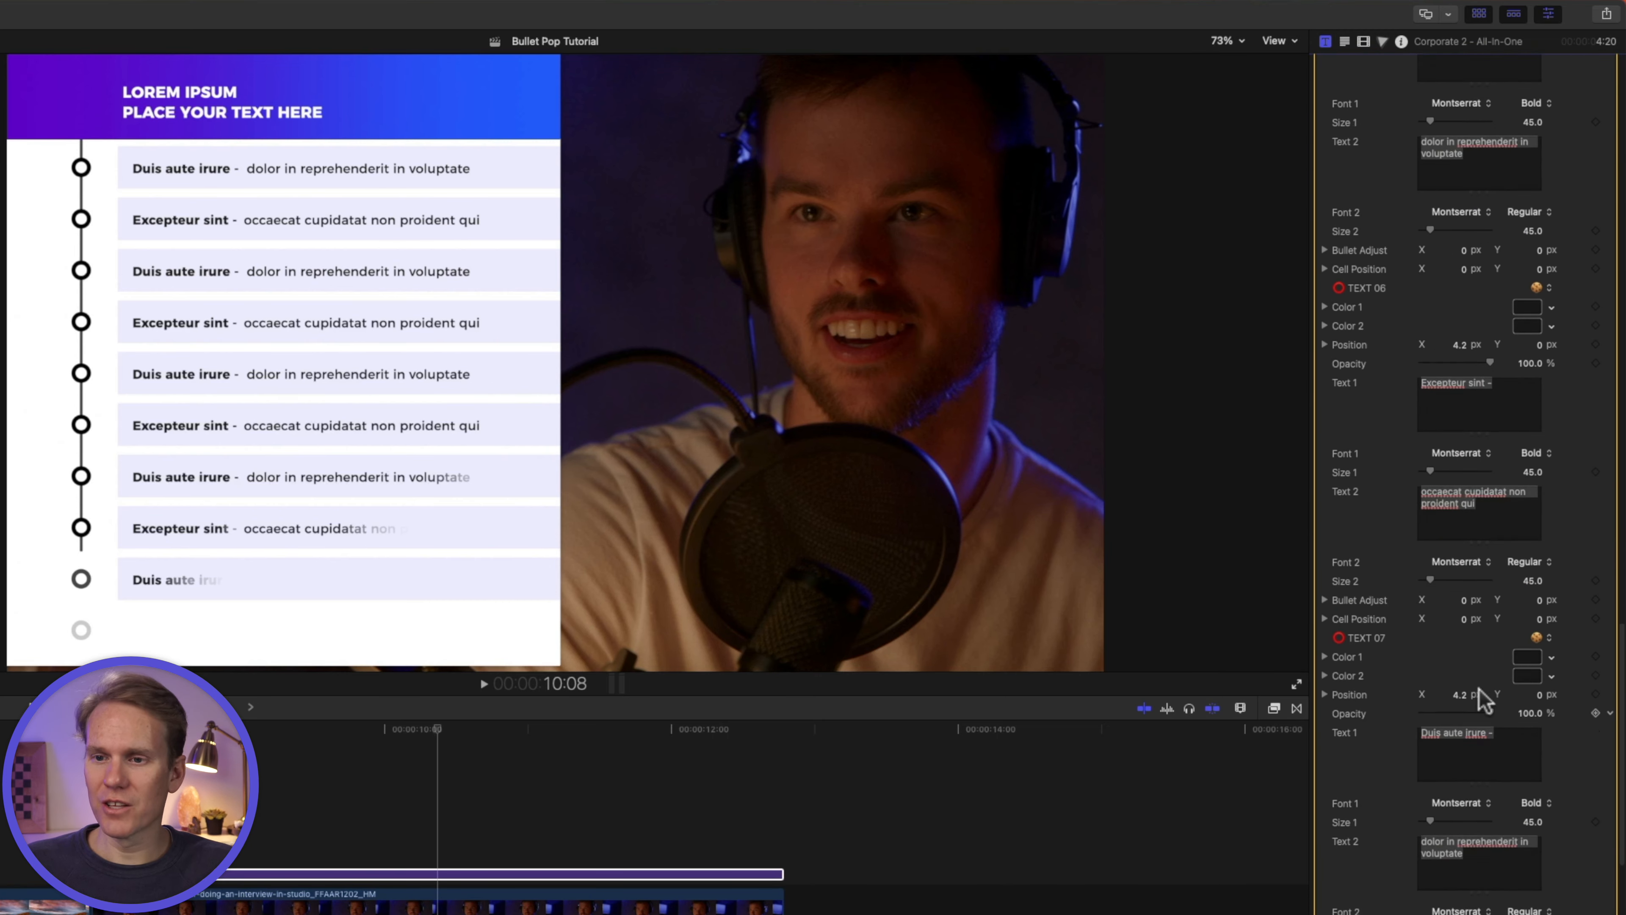
pyautogui.scroll(10, 1463, 631)
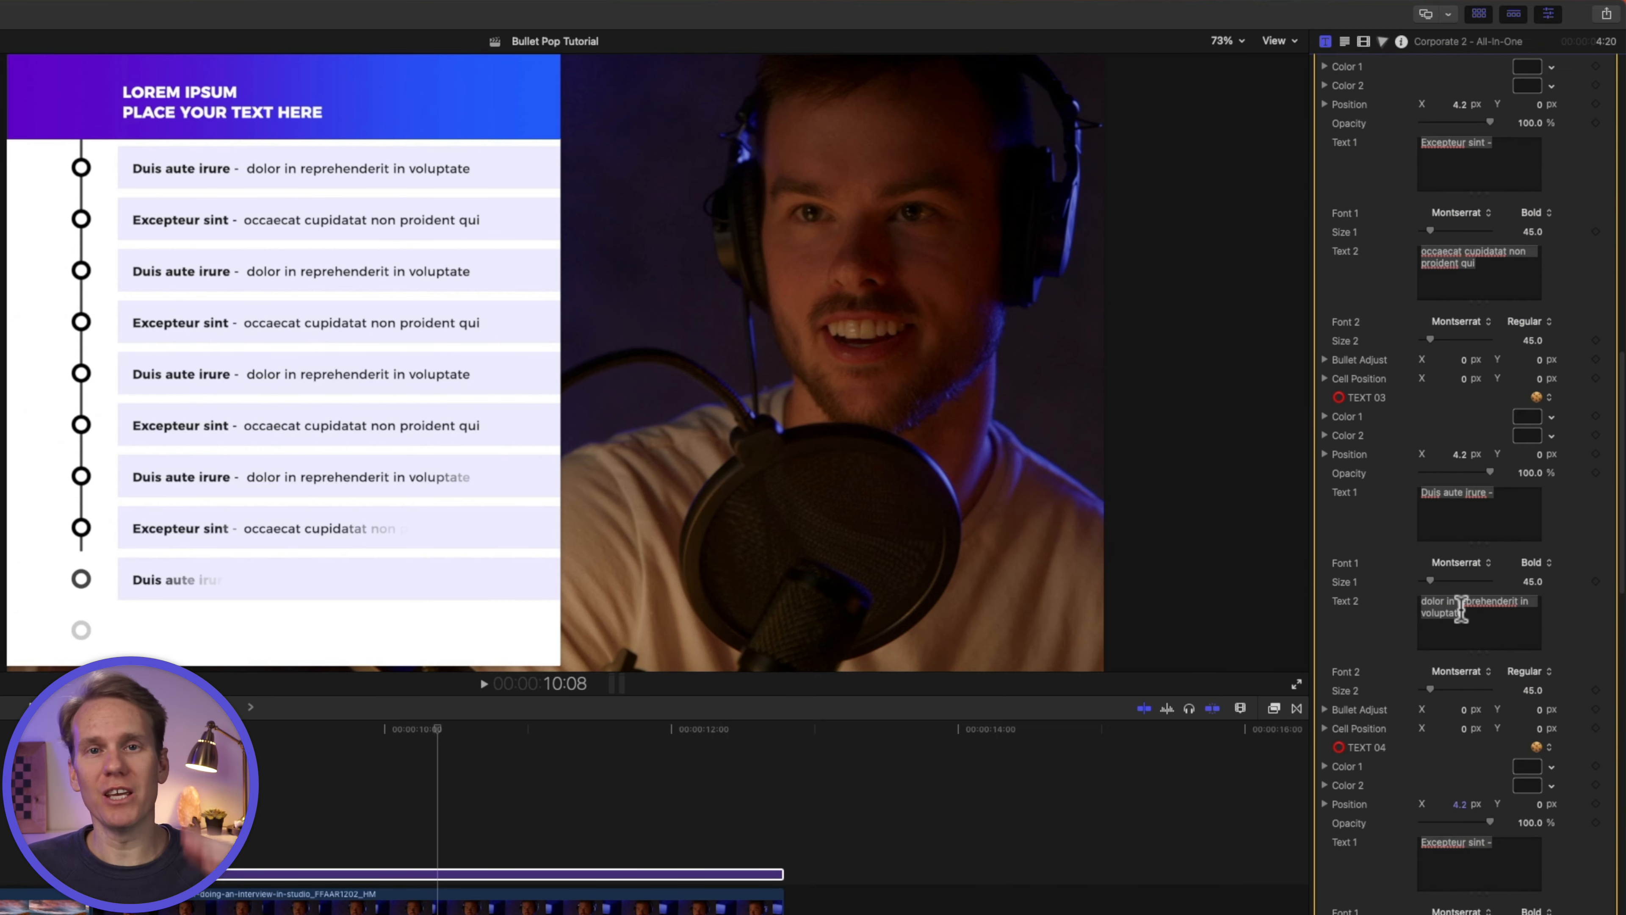
pyautogui.scroll(15, 1461, 609)
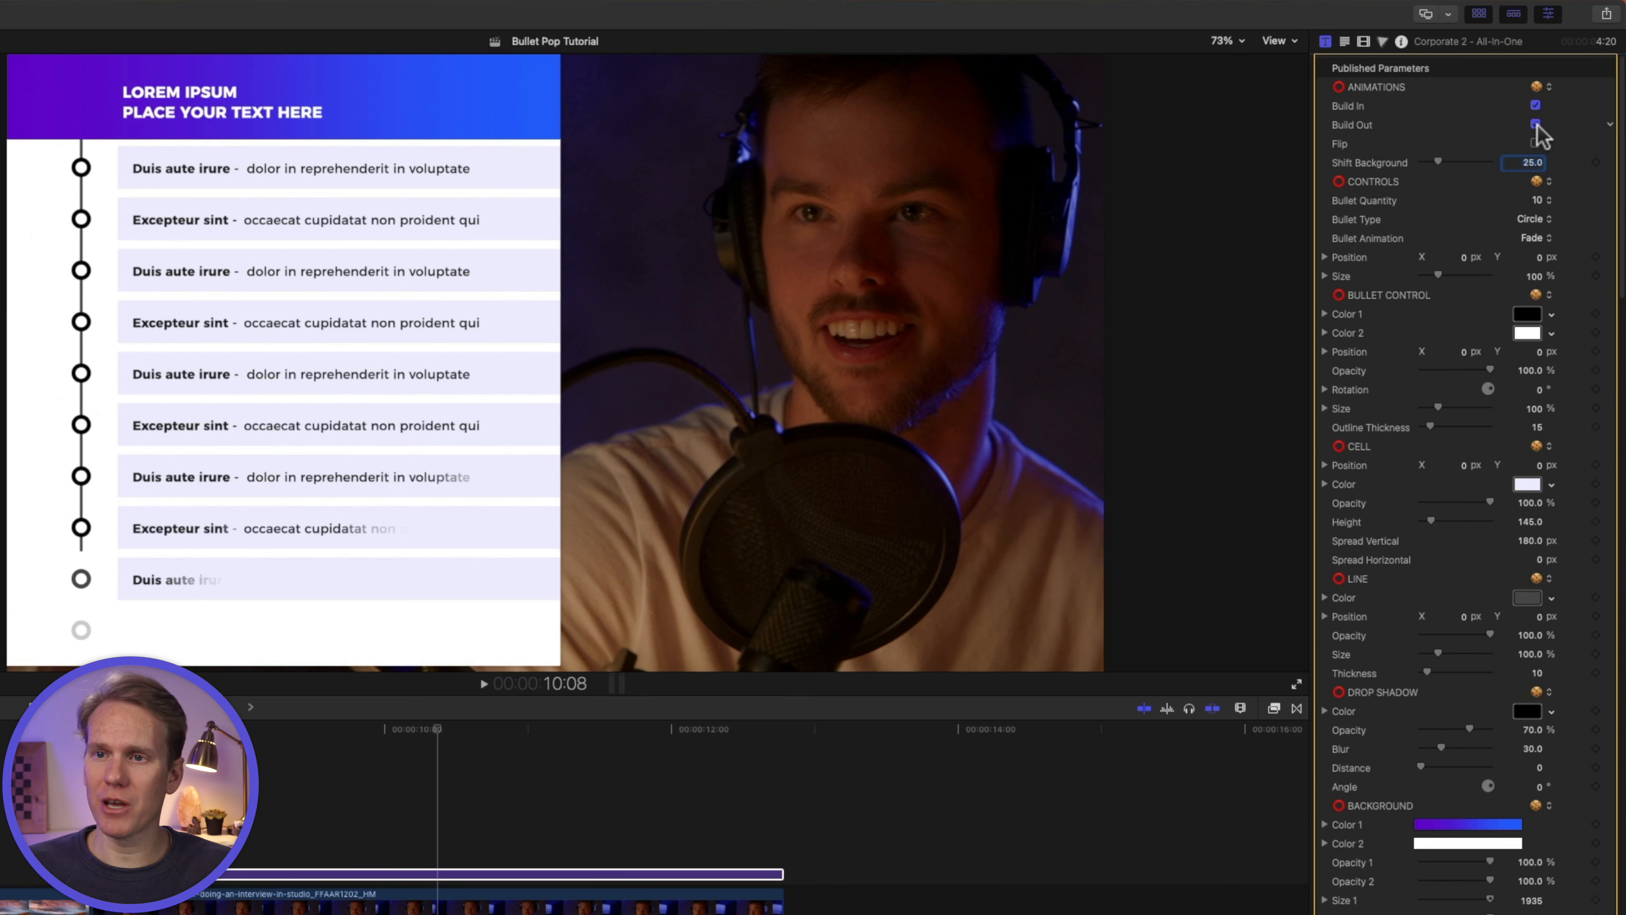
# - Try the title's Flip option on and off, and set Shift Background to 22.84
pyautogui.click(1536, 143)
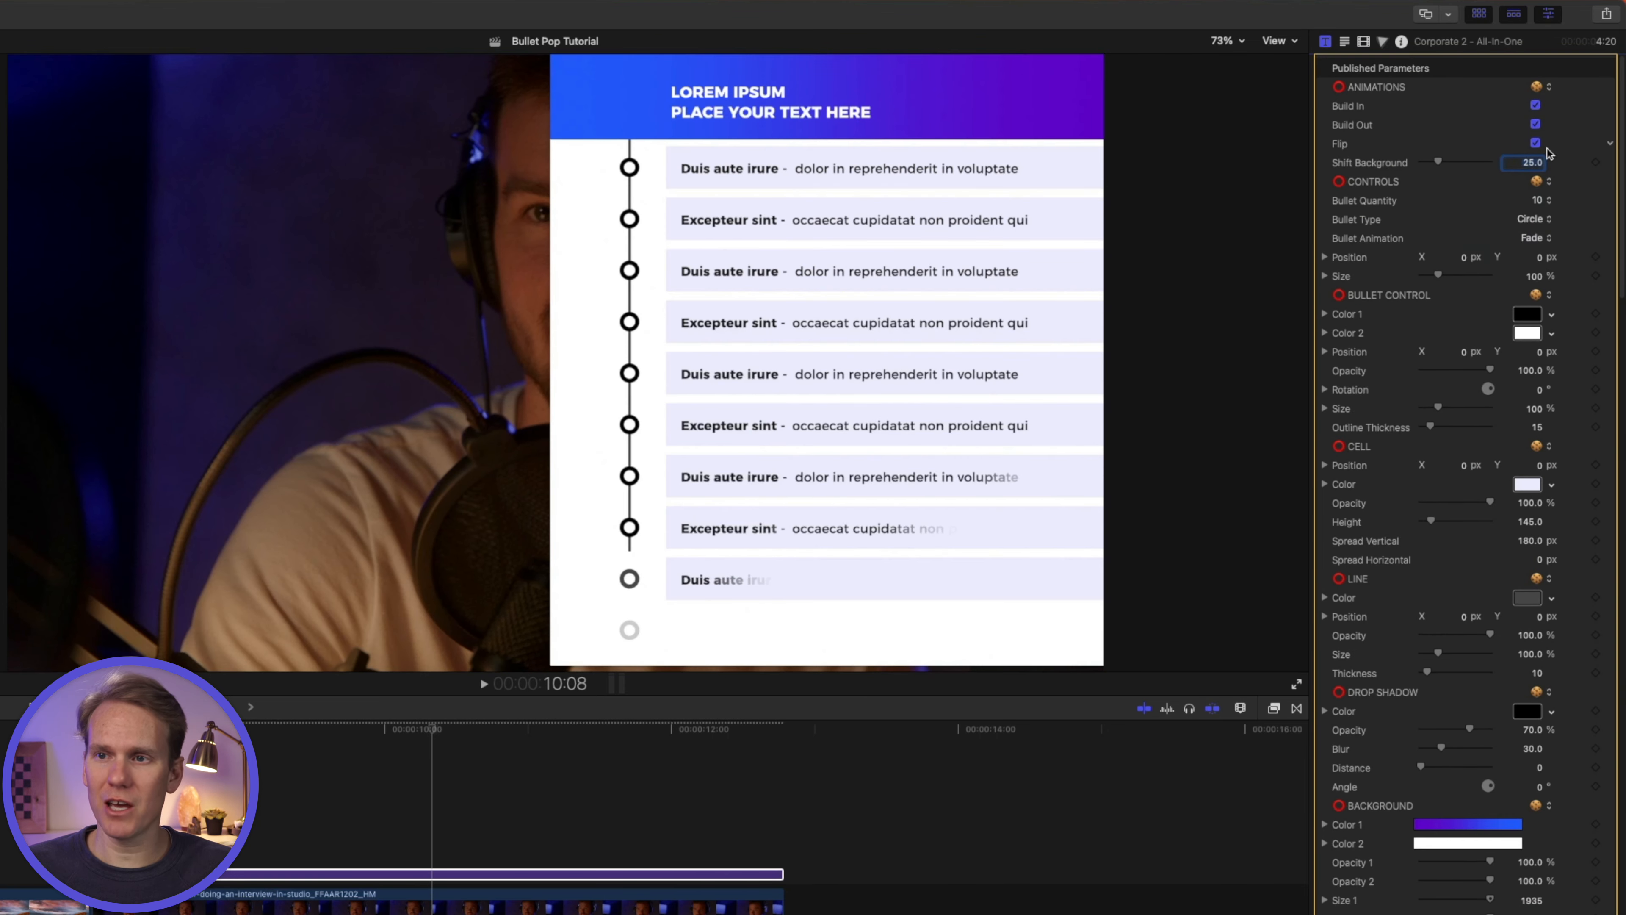
pyautogui.click(1536, 142)
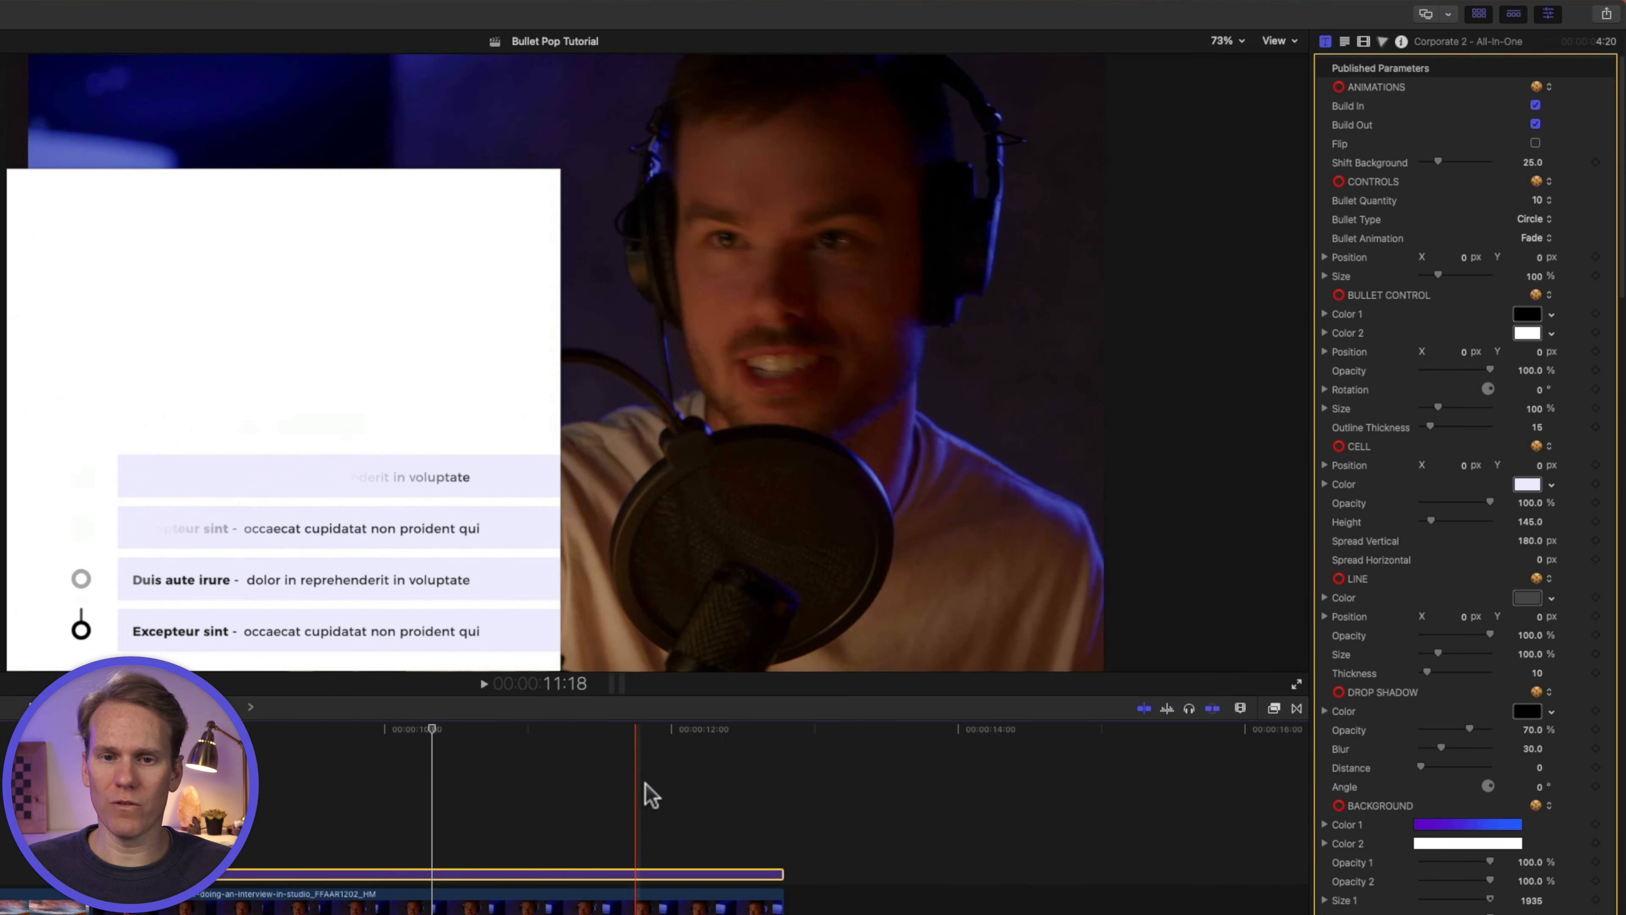
pyautogui.moveTo(1439, 161)
pyautogui.mouseDown()
pyautogui.moveTo(1419, 166)
pyautogui.moveTo(1437, 165)
pyautogui.mouseUp()
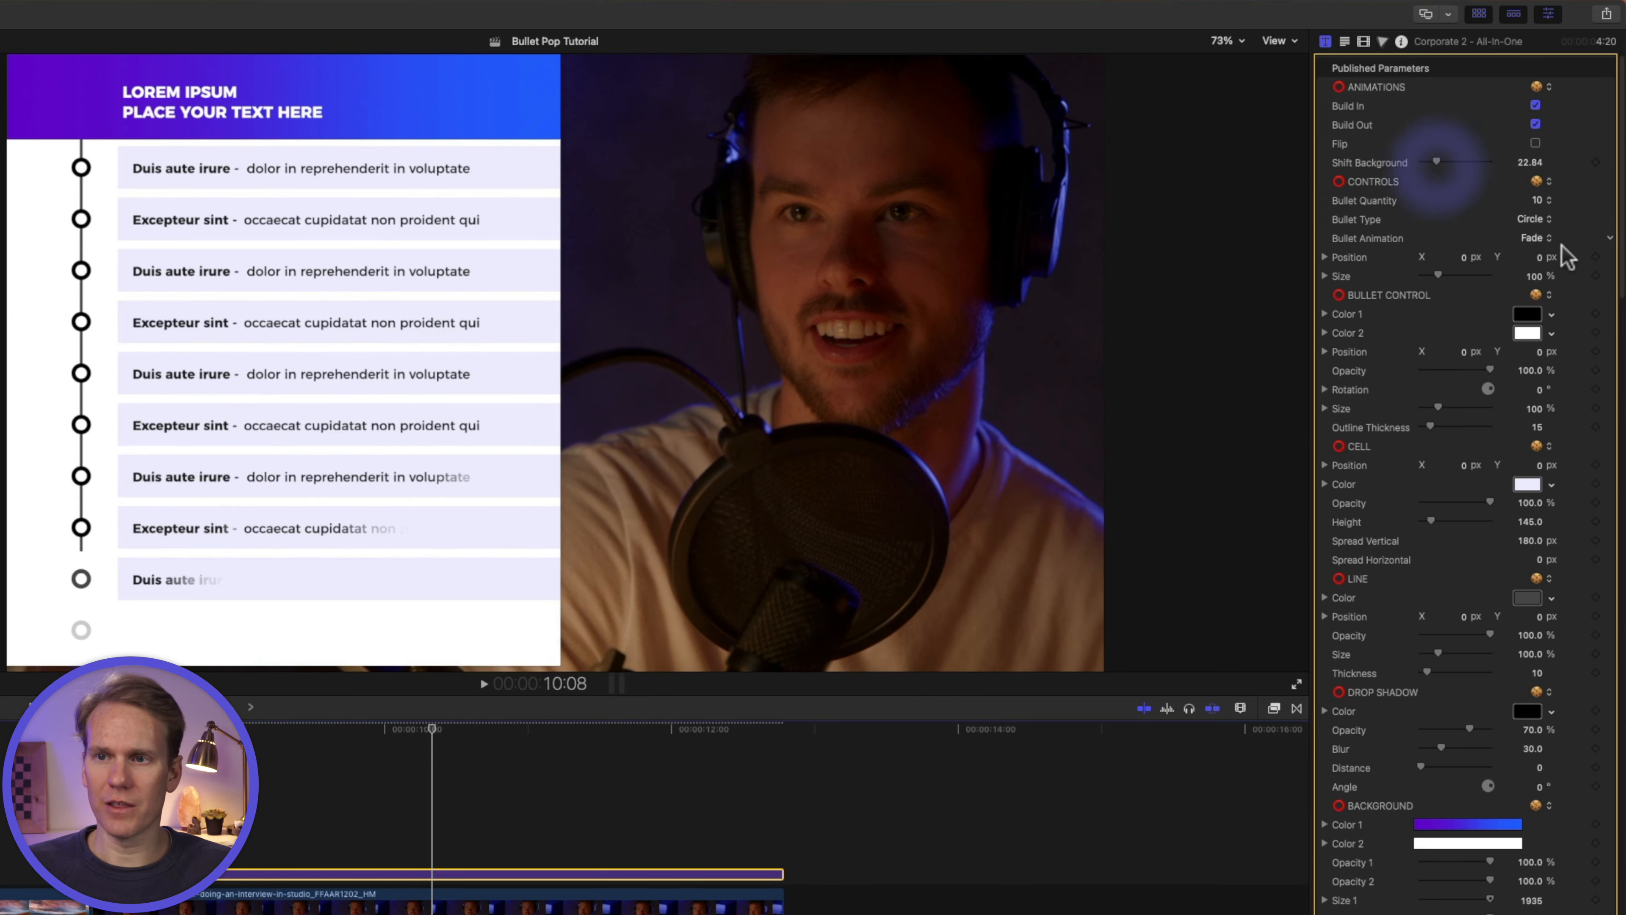
# - Set the title's bullet quantity to 03, bullet type to Check and bullet animation to Grow
pyautogui.click(1536, 204)
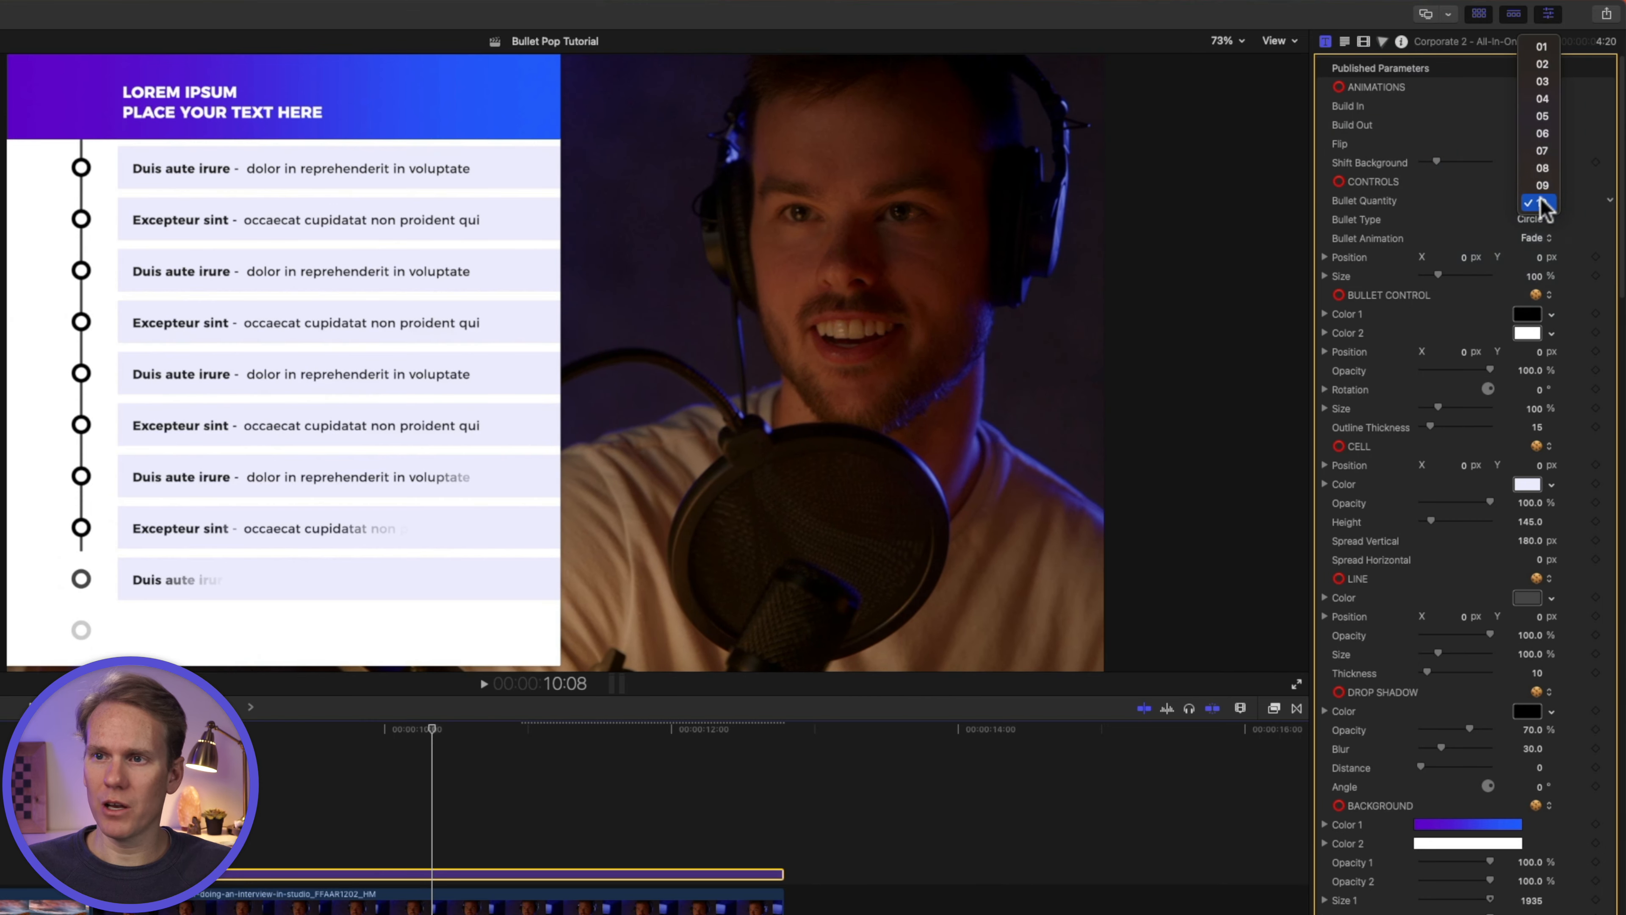
pyautogui.click(1542, 81)
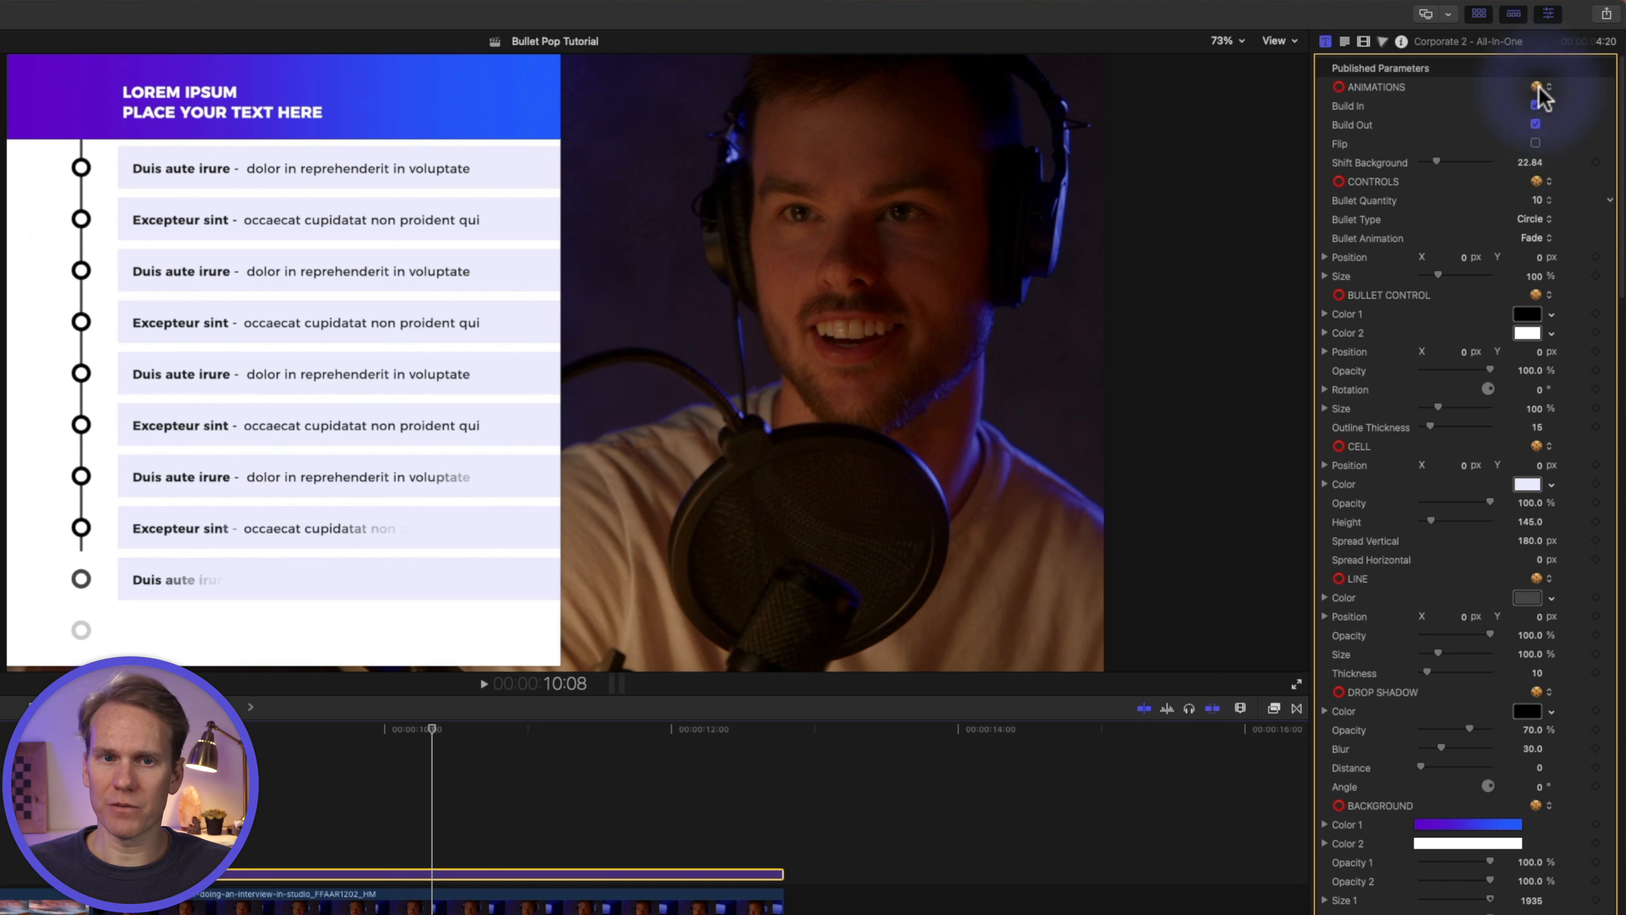
pyautogui.click(1543, 219)
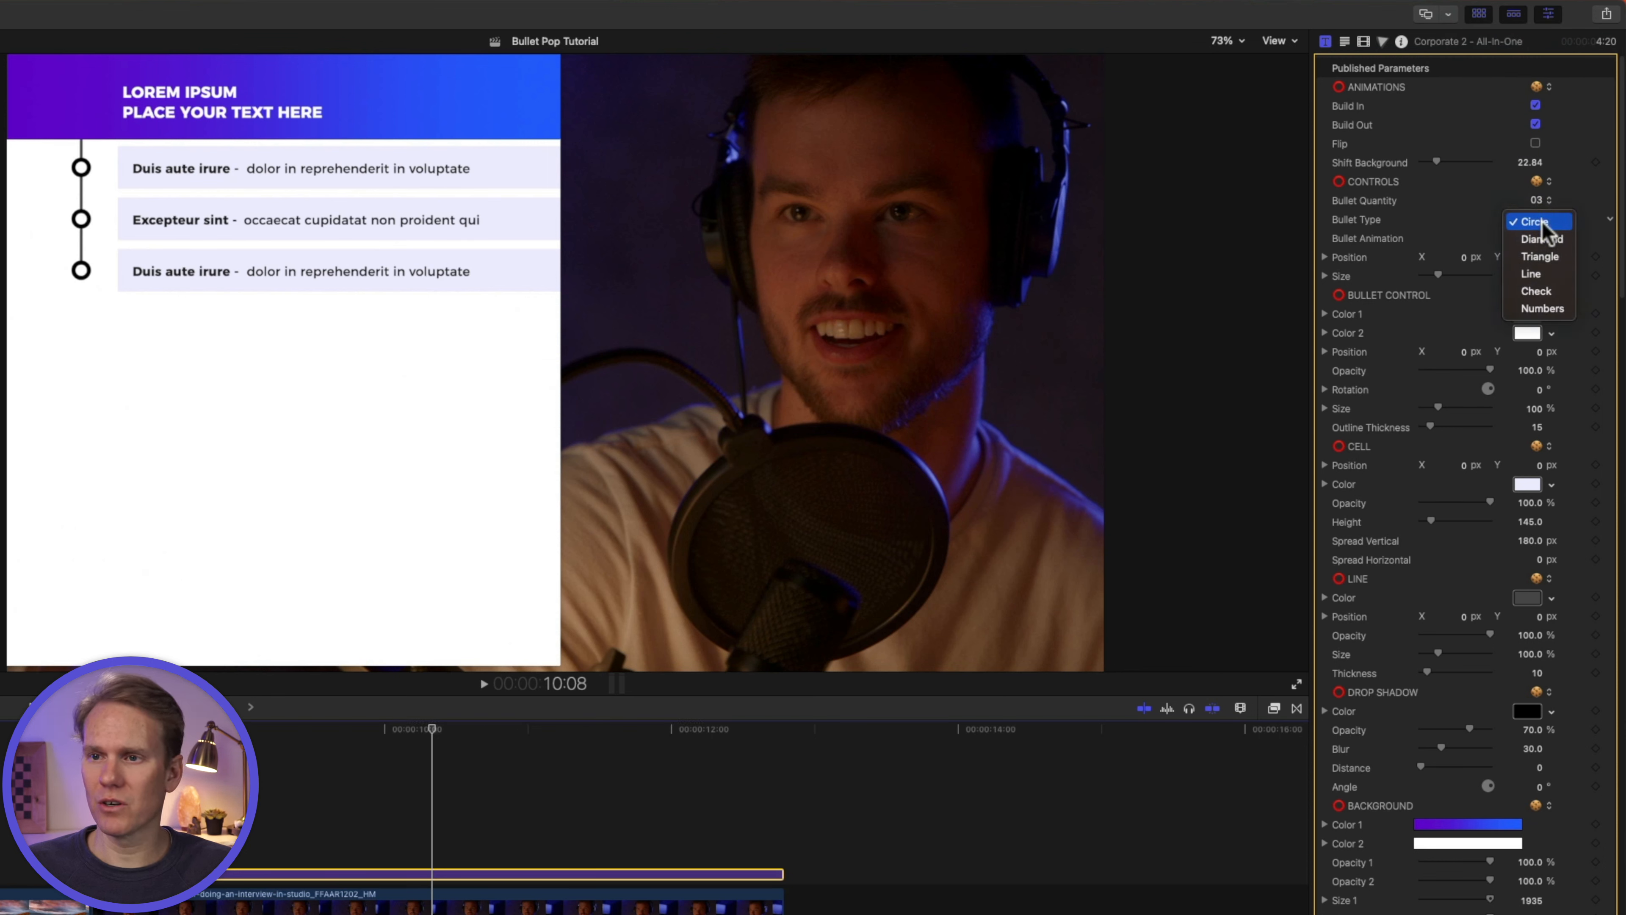
pyautogui.click(1540, 291)
pyautogui.click(1540, 240)
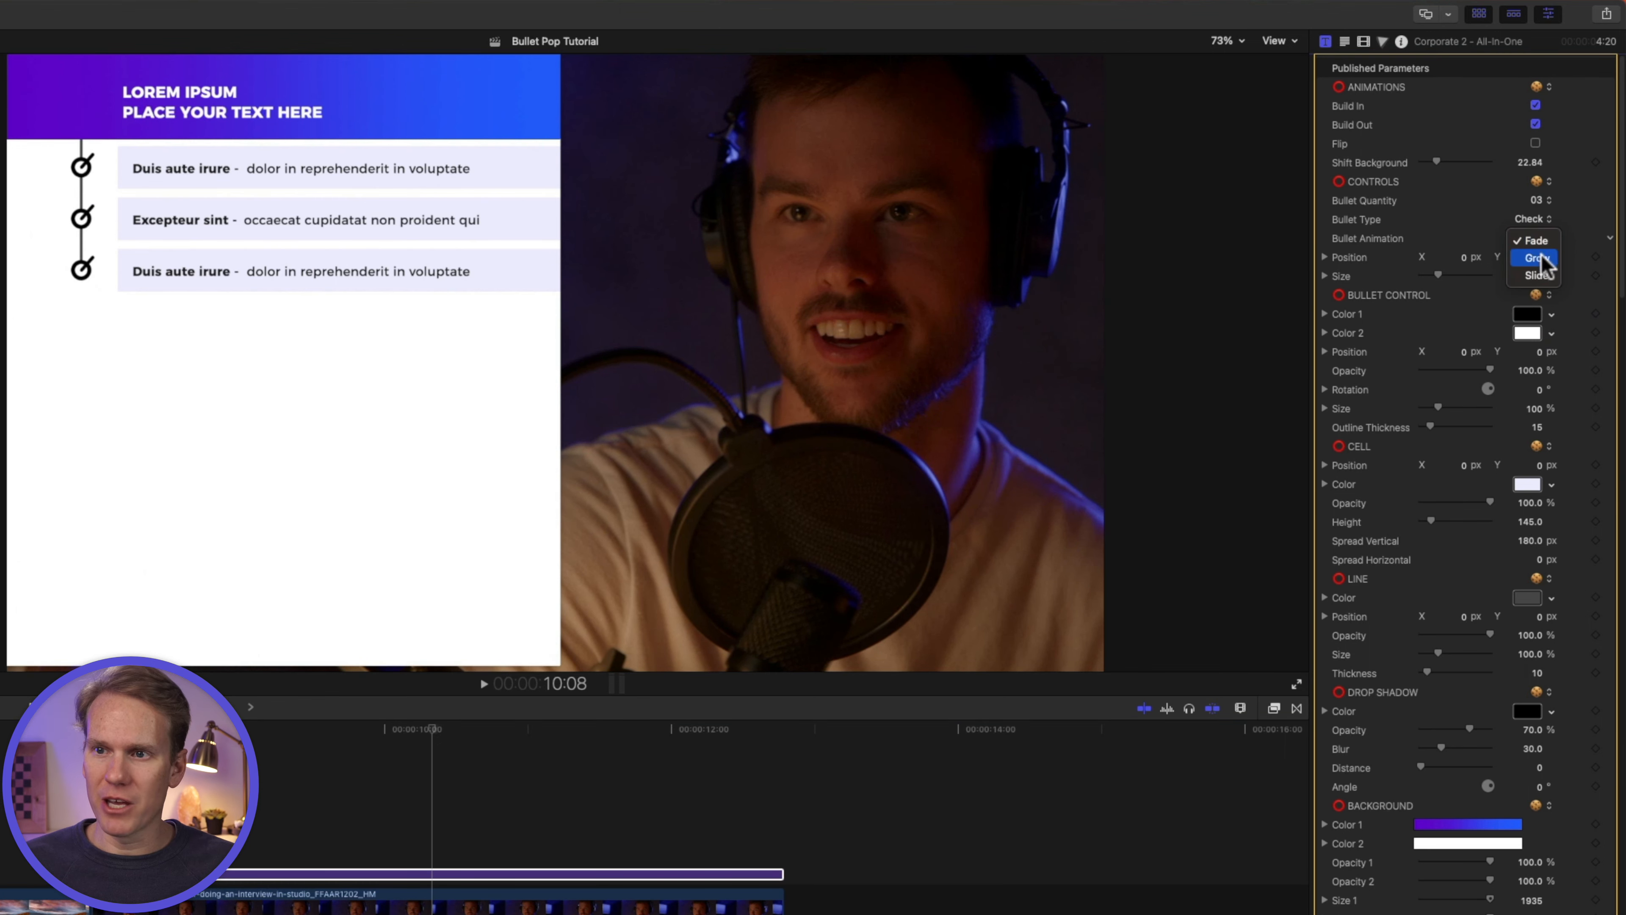
pyautogui.click(1540, 259)
# - Try repositioning the whole bullet list with the Controls Position values and undo the changes
pyautogui.moveTo(1464, 258)
pyautogui.mouseDown()
pyautogui.moveTo(1463, 195)
pyautogui.moveTo(1463, 276)
pyautogui.mouseUp()
pyautogui.press('super+z')
pyautogui.press('super+z')
# - Set the bullet control's Color 1 to the first saved purple swatch and open Color 2 for editing
pyautogui.click(1528, 315)
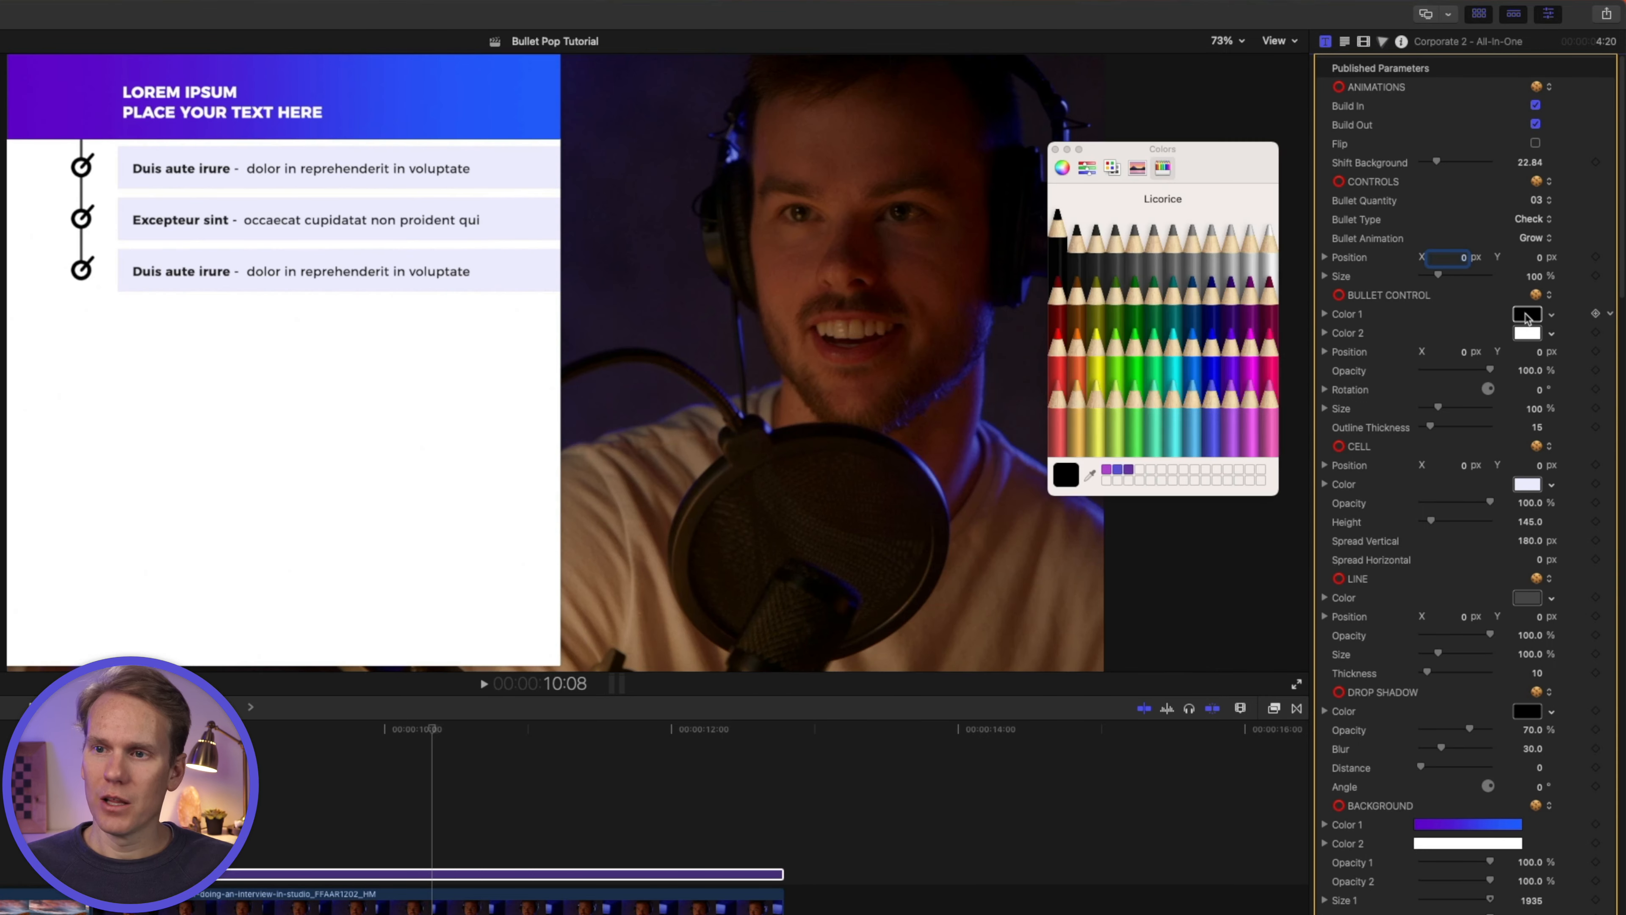
pyautogui.click(1106, 471)
pyautogui.click(1527, 334)
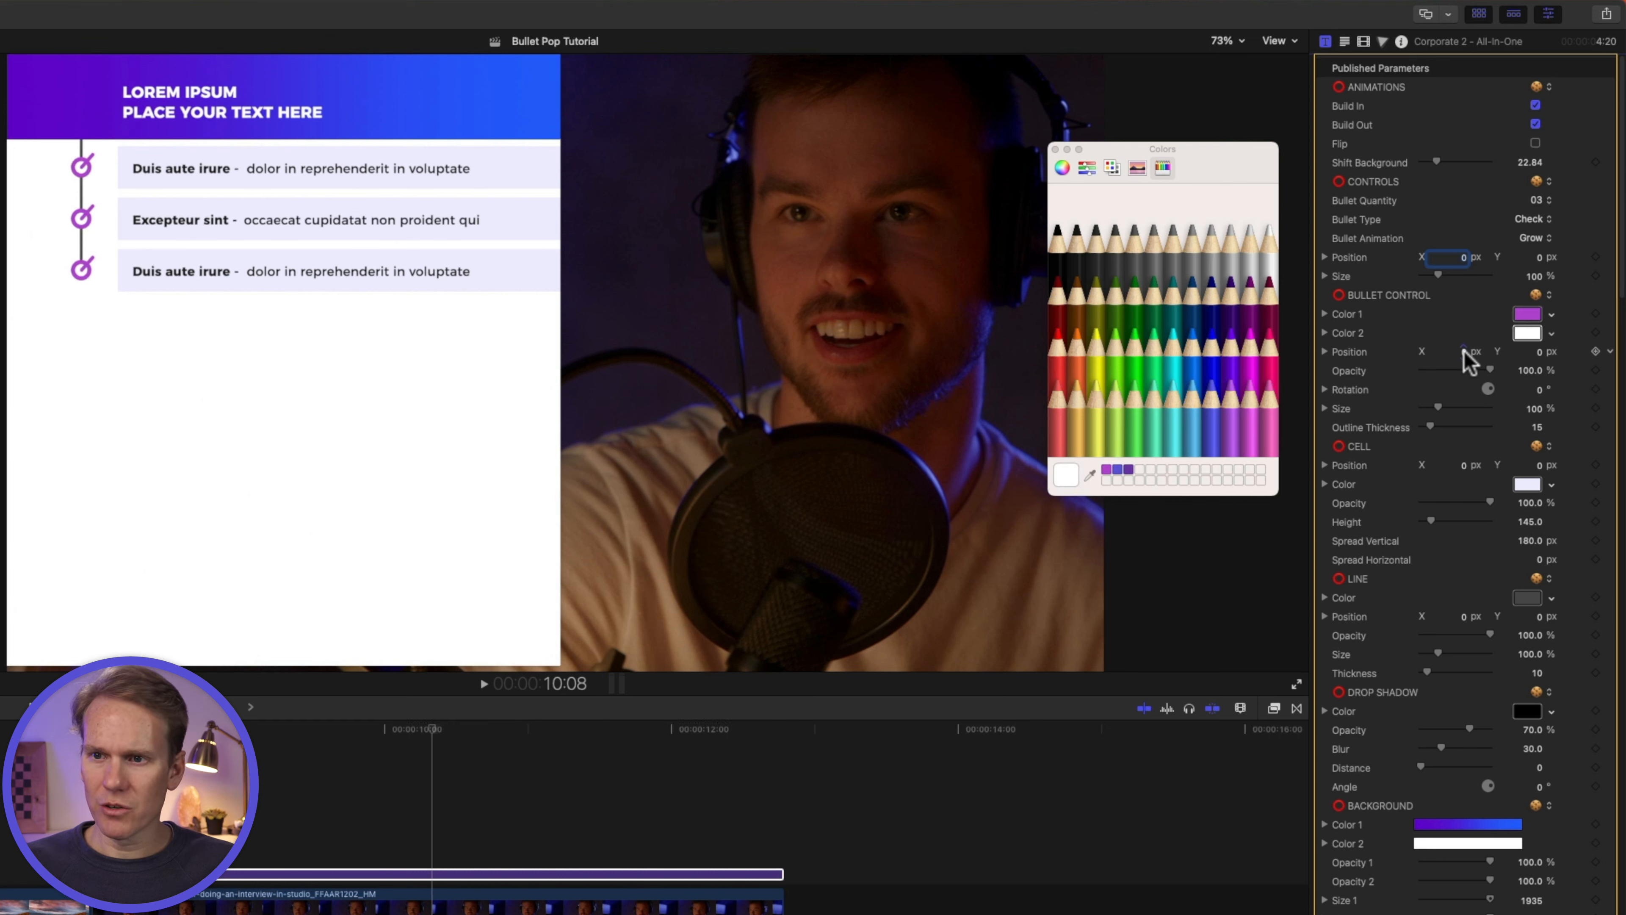
# - Try shifting the bullet position and undo it, and enlarge the bullets to a size of 144%
pyautogui.moveTo(1465, 352); pyautogui.dragTo(1507, 367)
pyautogui.press('super+z')
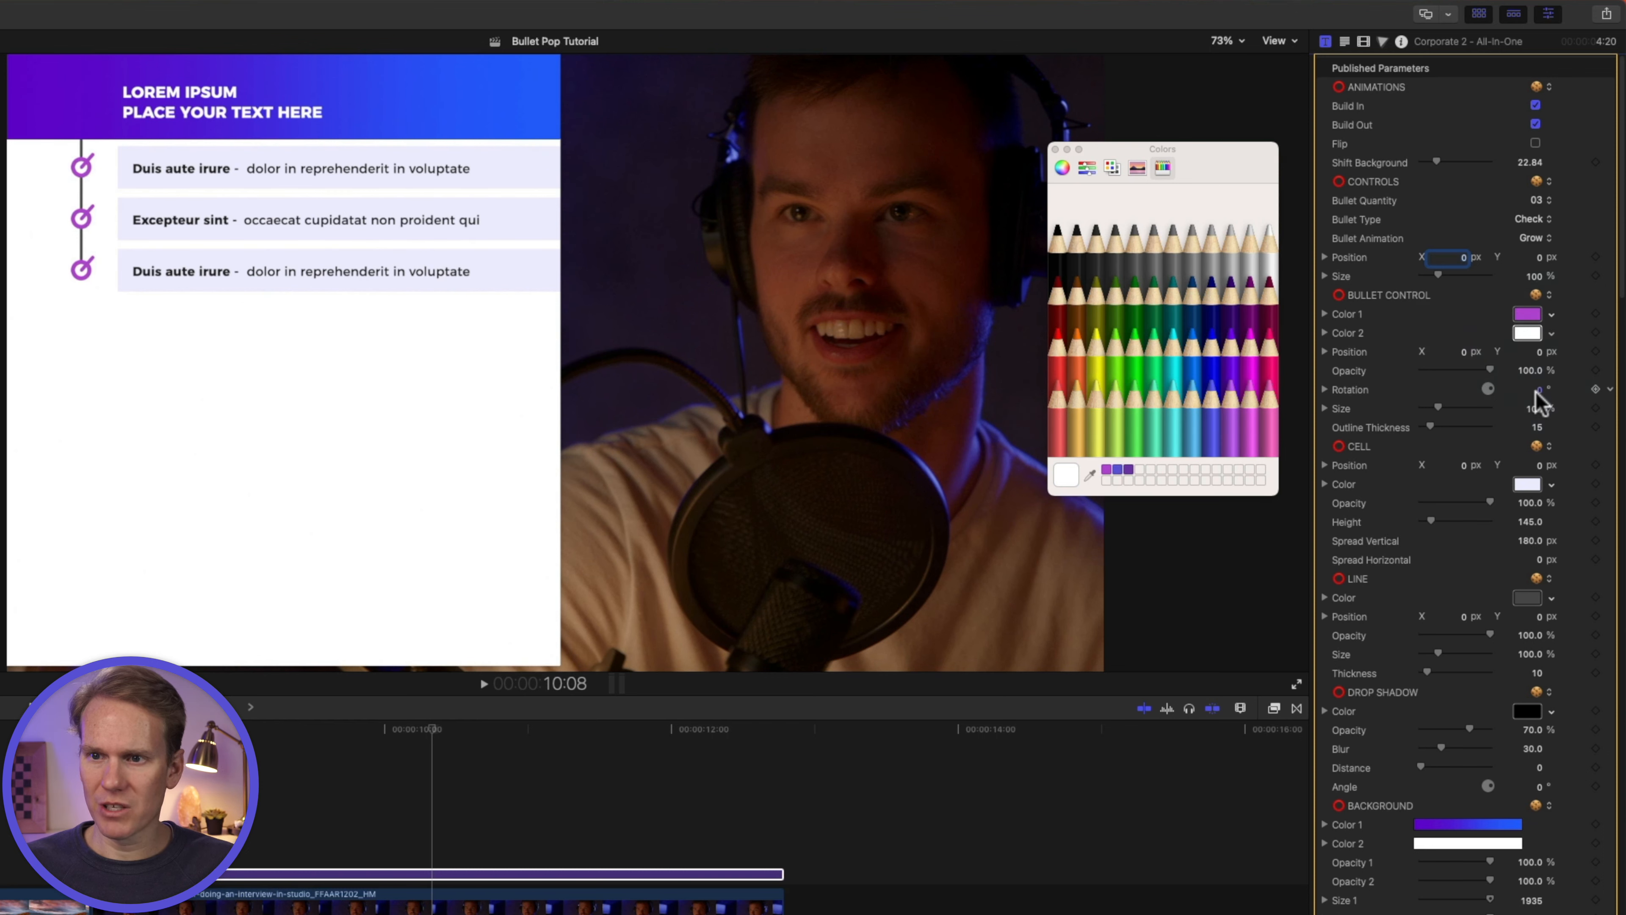
pyautogui.moveTo(1439, 407); pyautogui.dragTo(1431, 426)
# - Try moving the bullet cells down with the Cell Position Y value and undo the move
pyautogui.scroll(-3, 1434, 358)
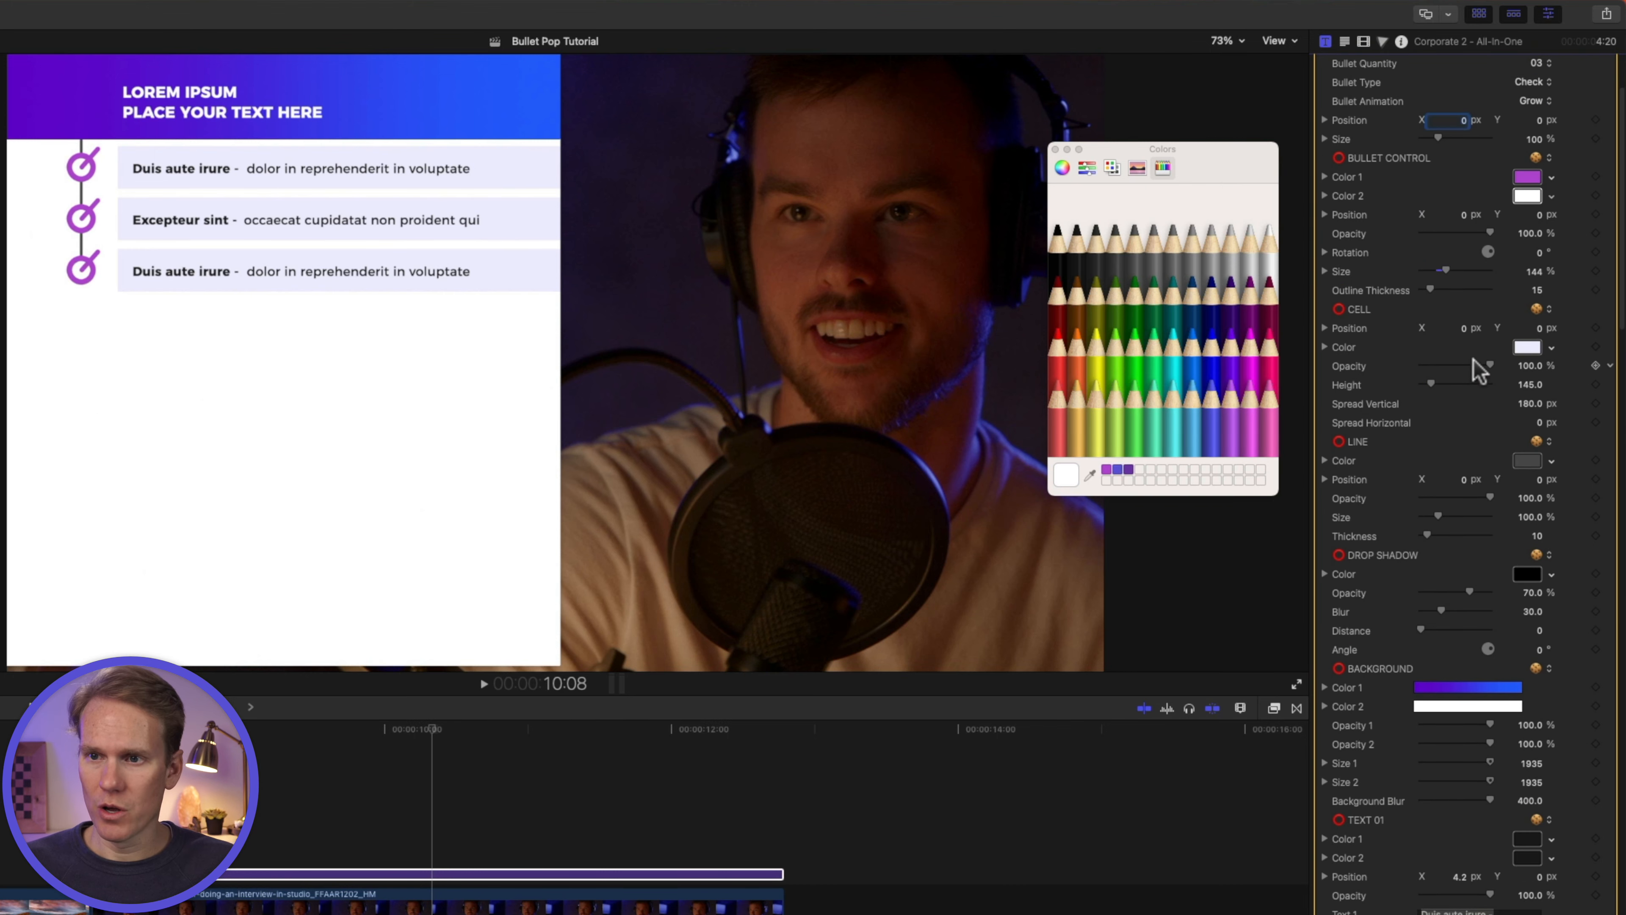
pyautogui.moveTo(1538, 328); pyautogui.dragTo(1539, 336)
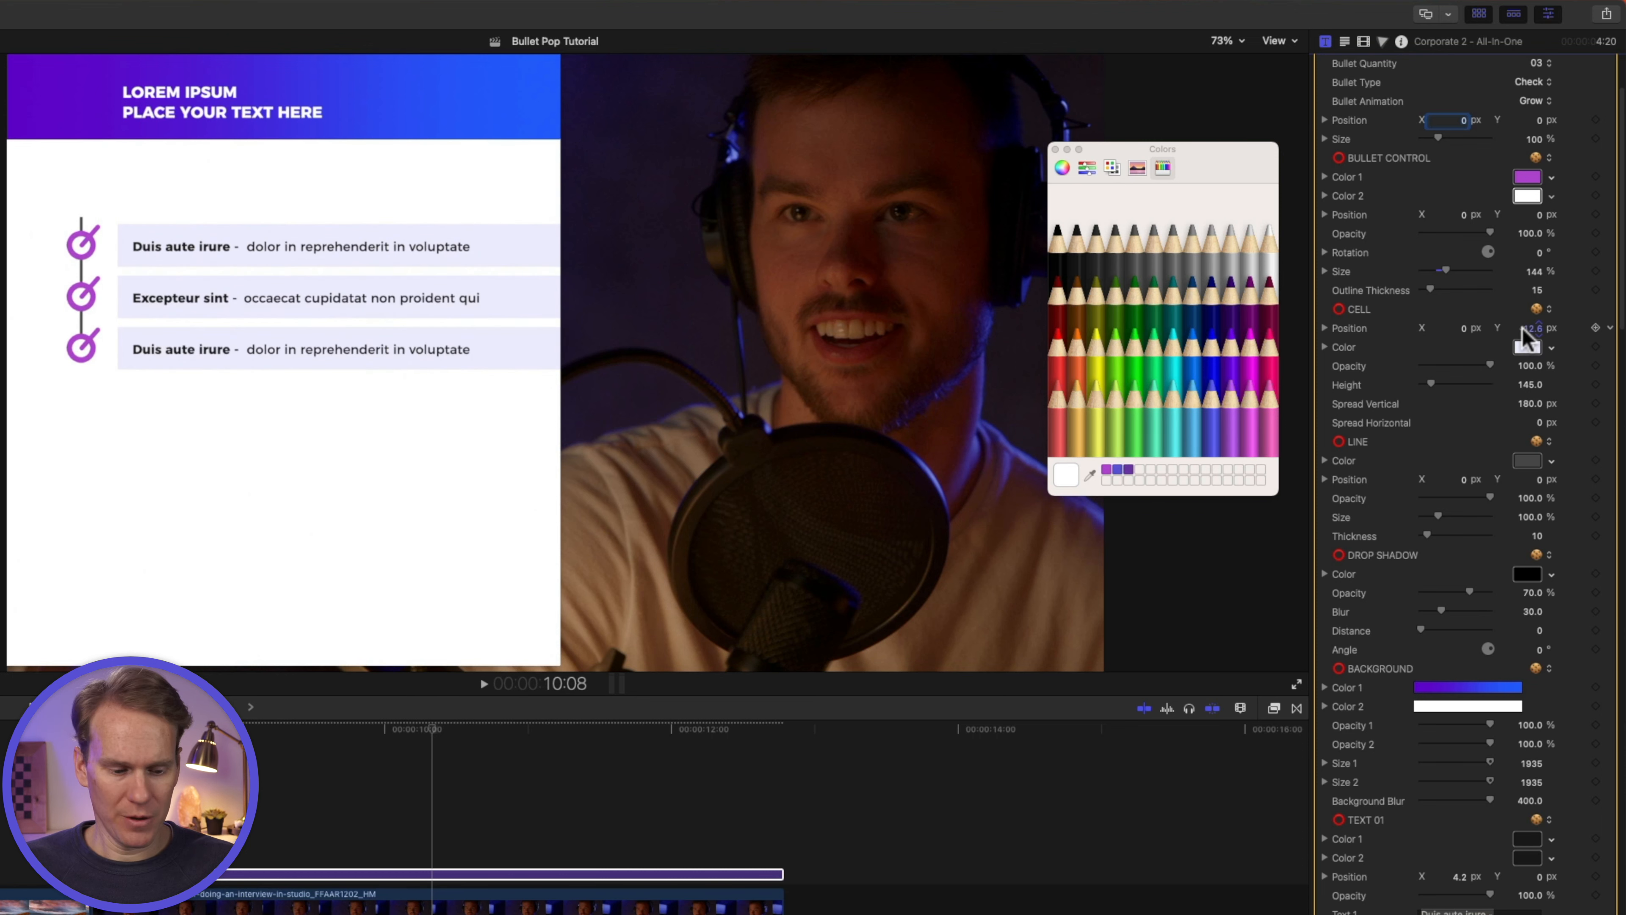
pyautogui.press('super+z')
# - Set the cell color to the same purple as the bullets, and try out the cell opacity and vertical spread
pyautogui.click(1524, 350)
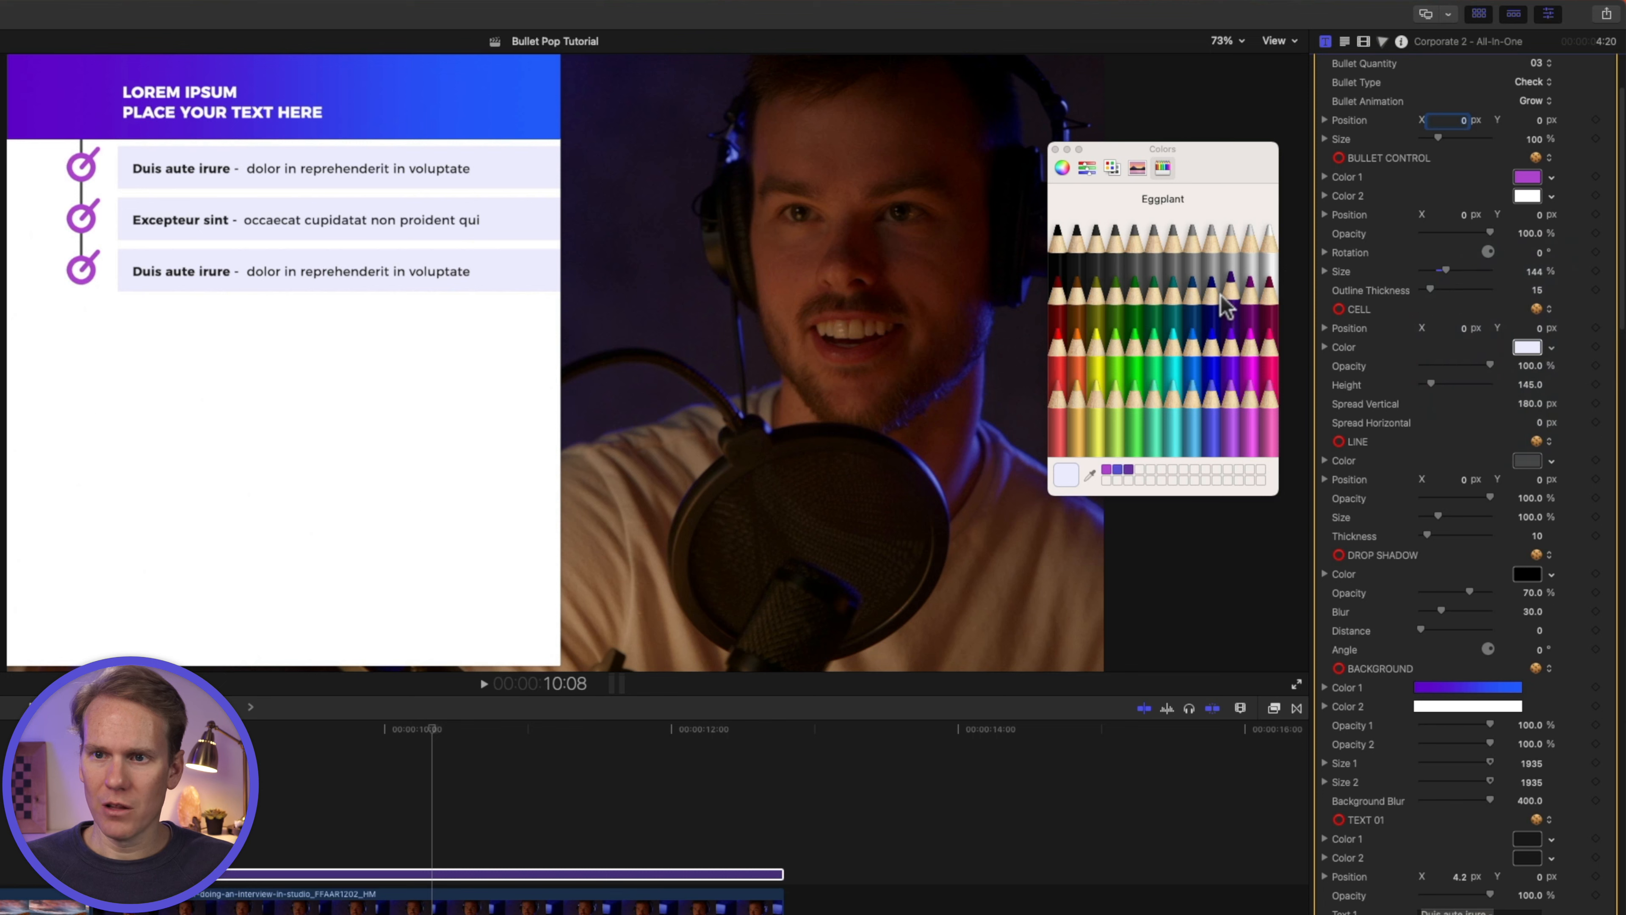
pyautogui.click(1129, 470)
pyautogui.moveTo(1490, 365); pyautogui.dragTo(1435, 389)
pyautogui.press('super+z')
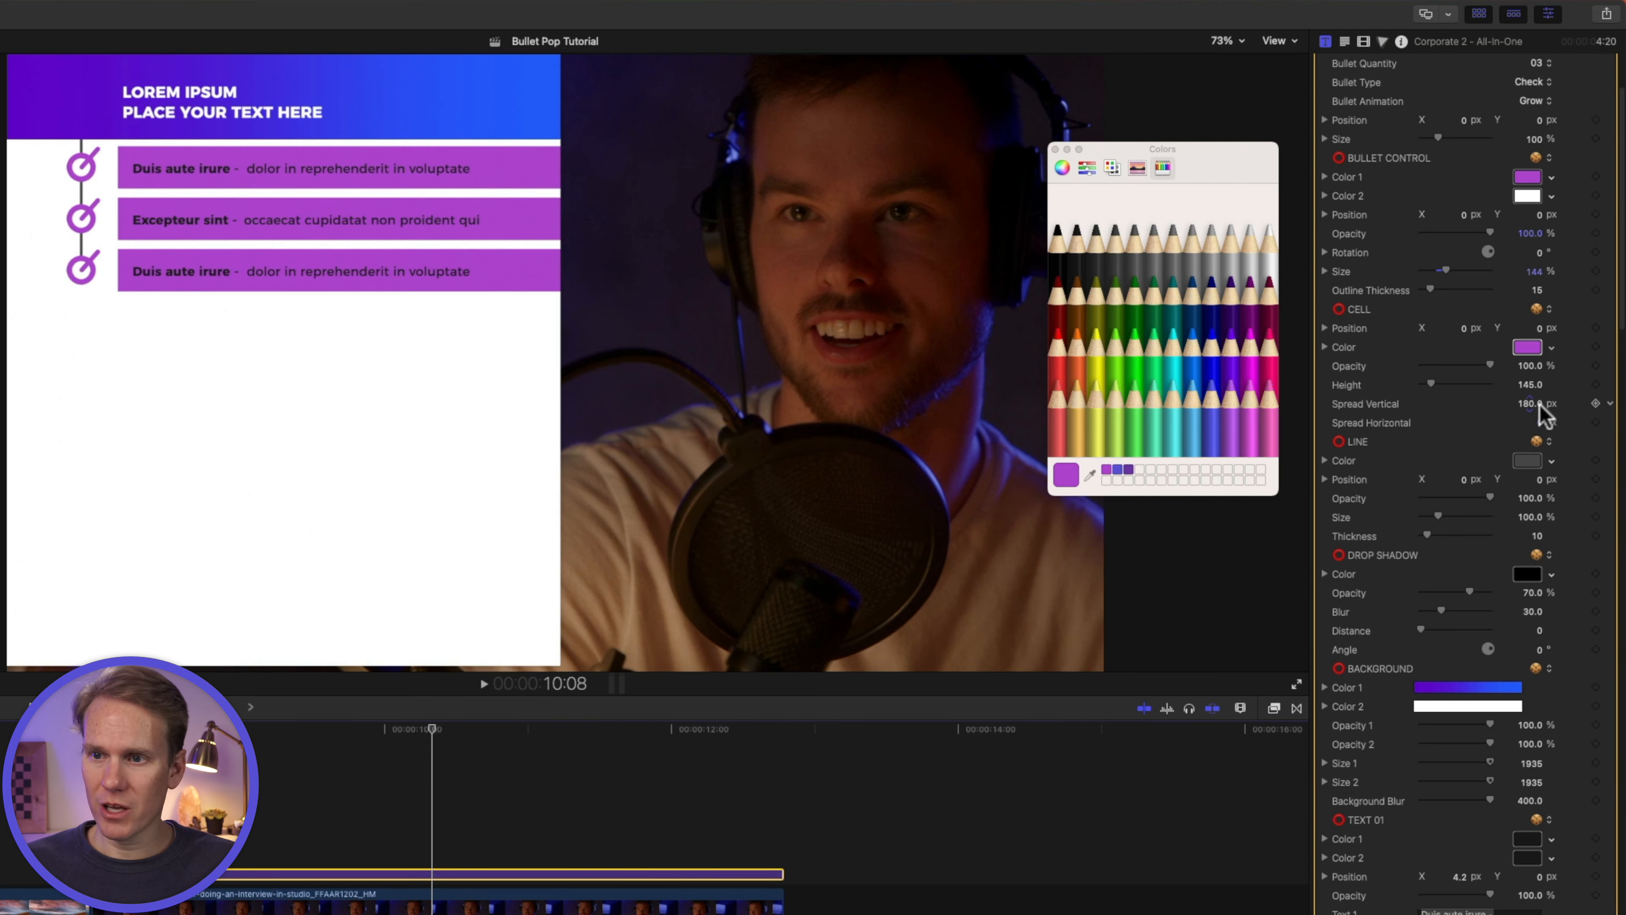
pyautogui.moveTo(1529, 403); pyautogui.dragTo(1530, 403)
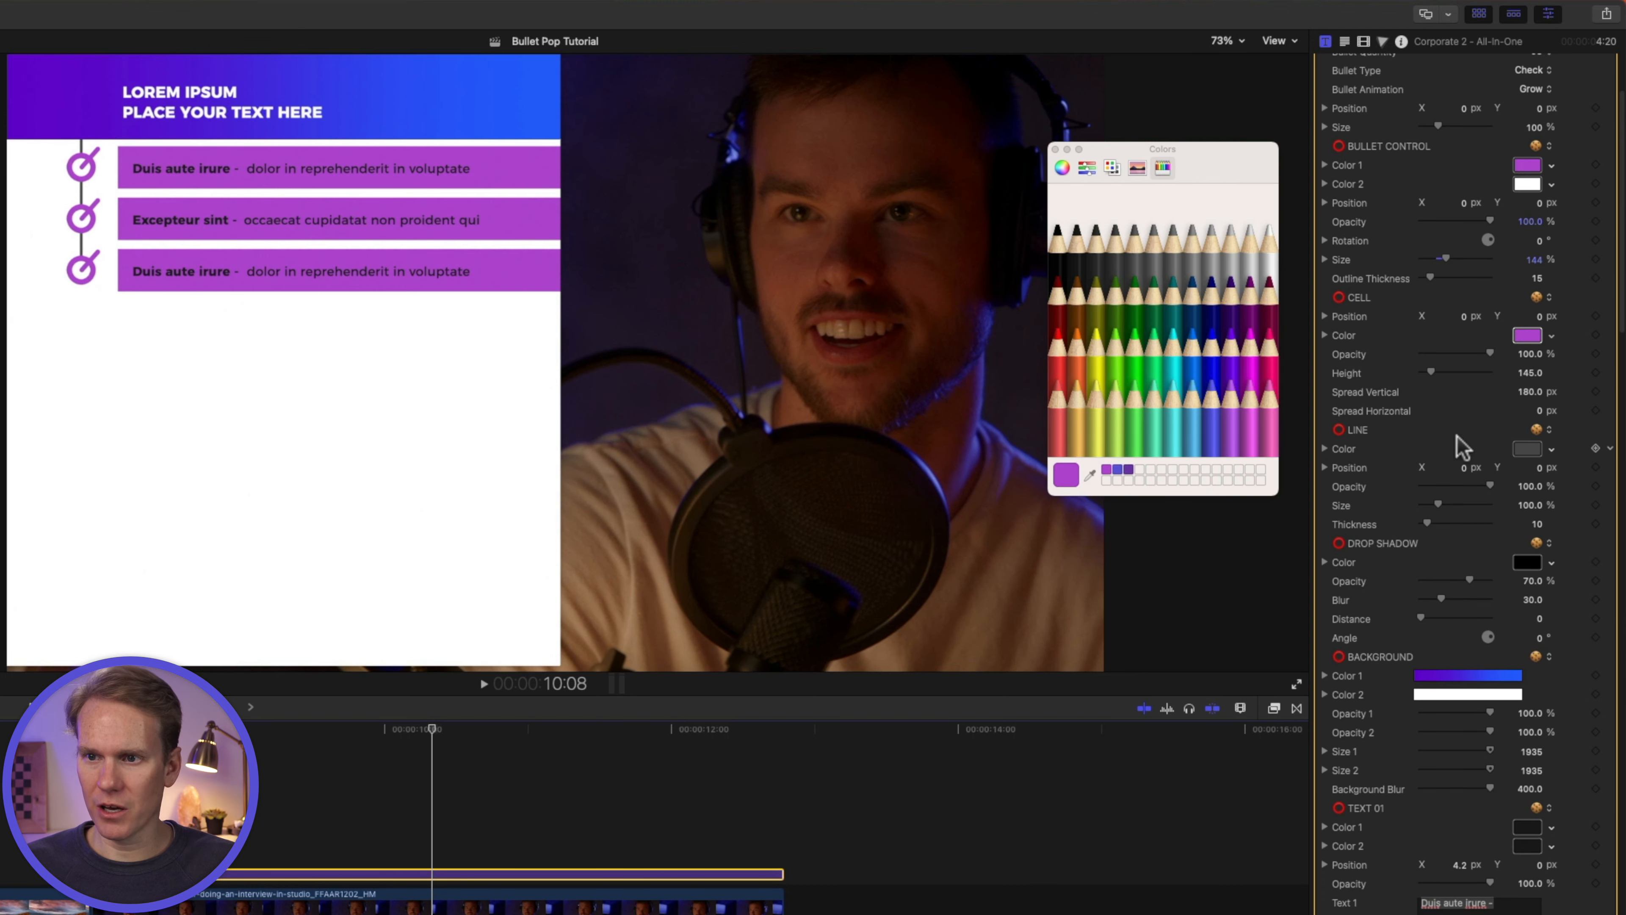
# - Set the connecting line's color to the same purple as the cells and its thickness to 17
pyautogui.click(1527, 449)
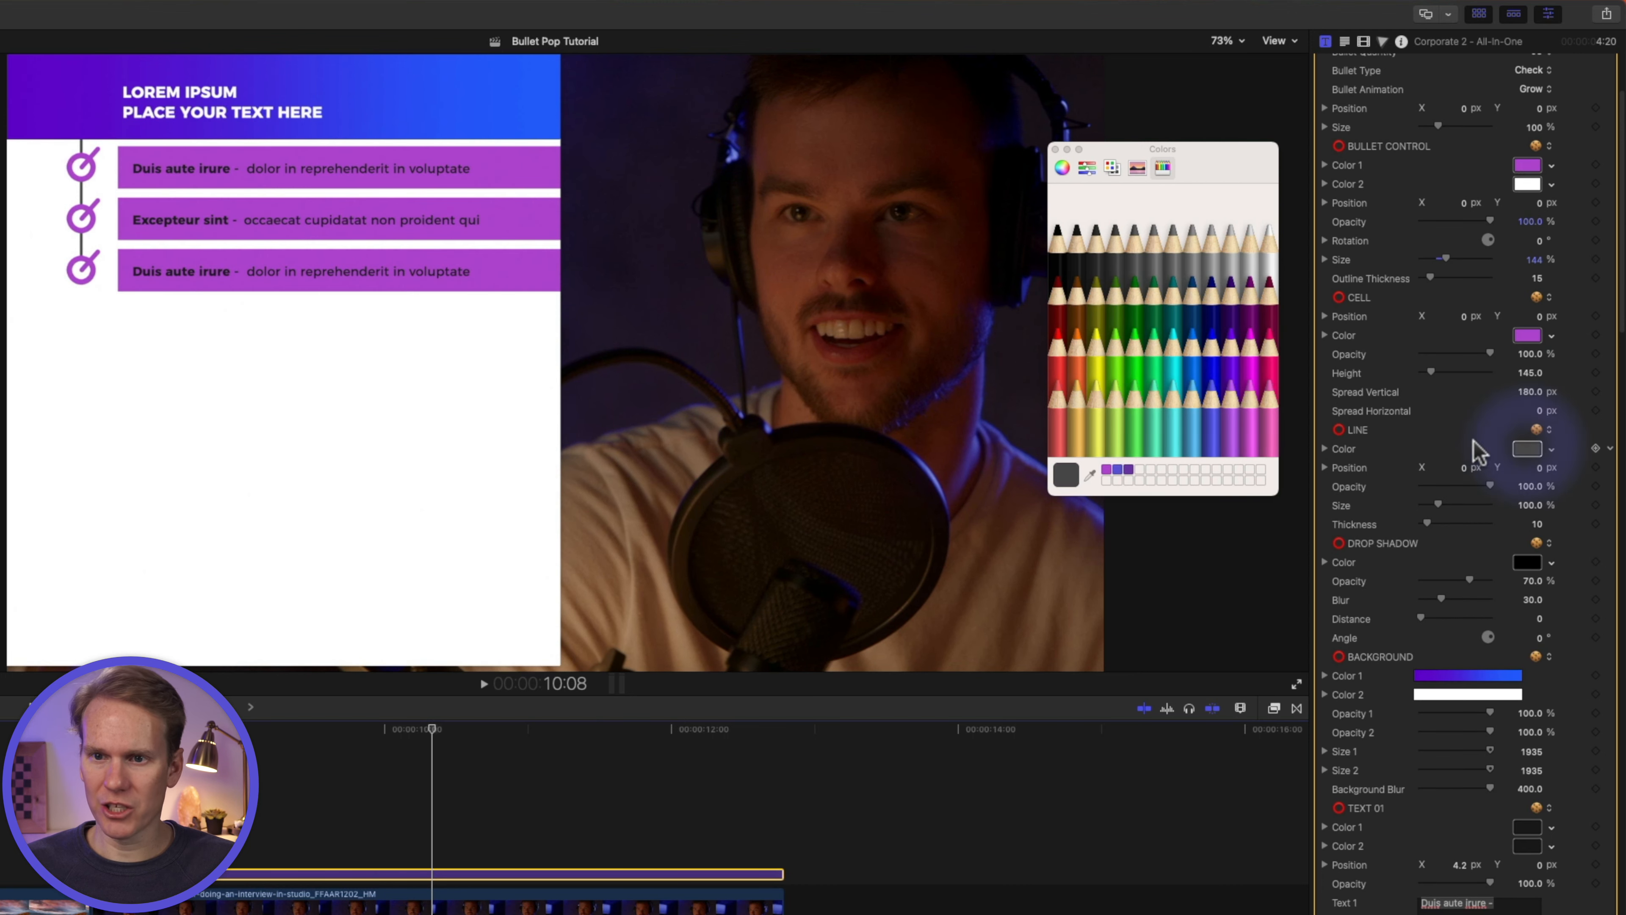
pyautogui.click(1107, 470)
pyautogui.scroll(-2, 1368, 518)
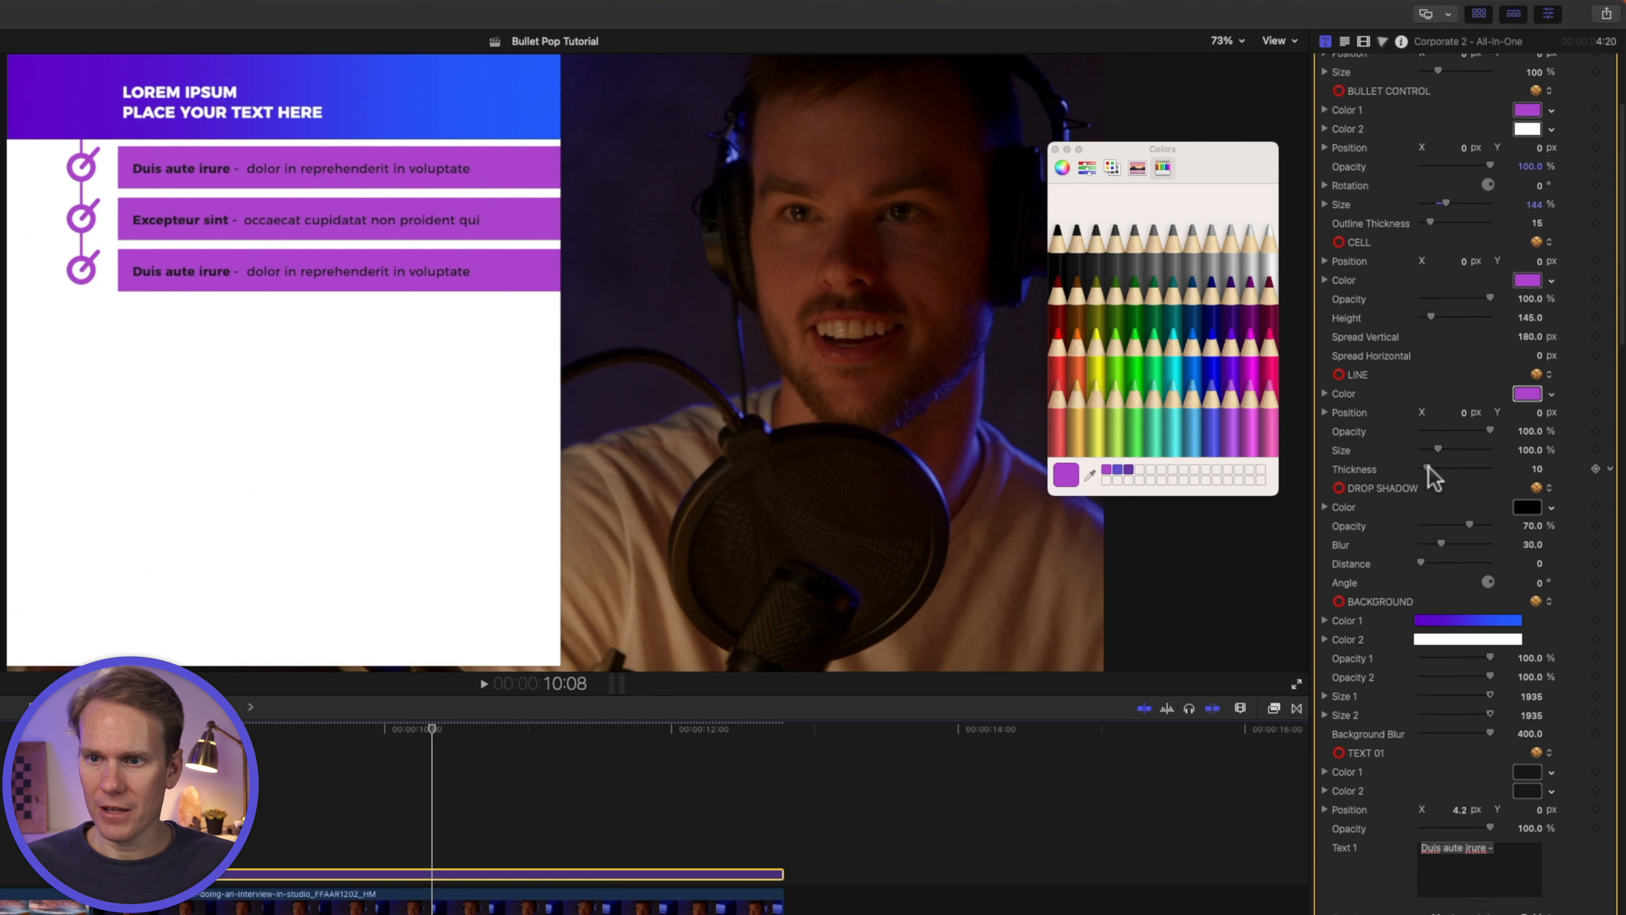
pyautogui.scroll(-2, 1433, 466)
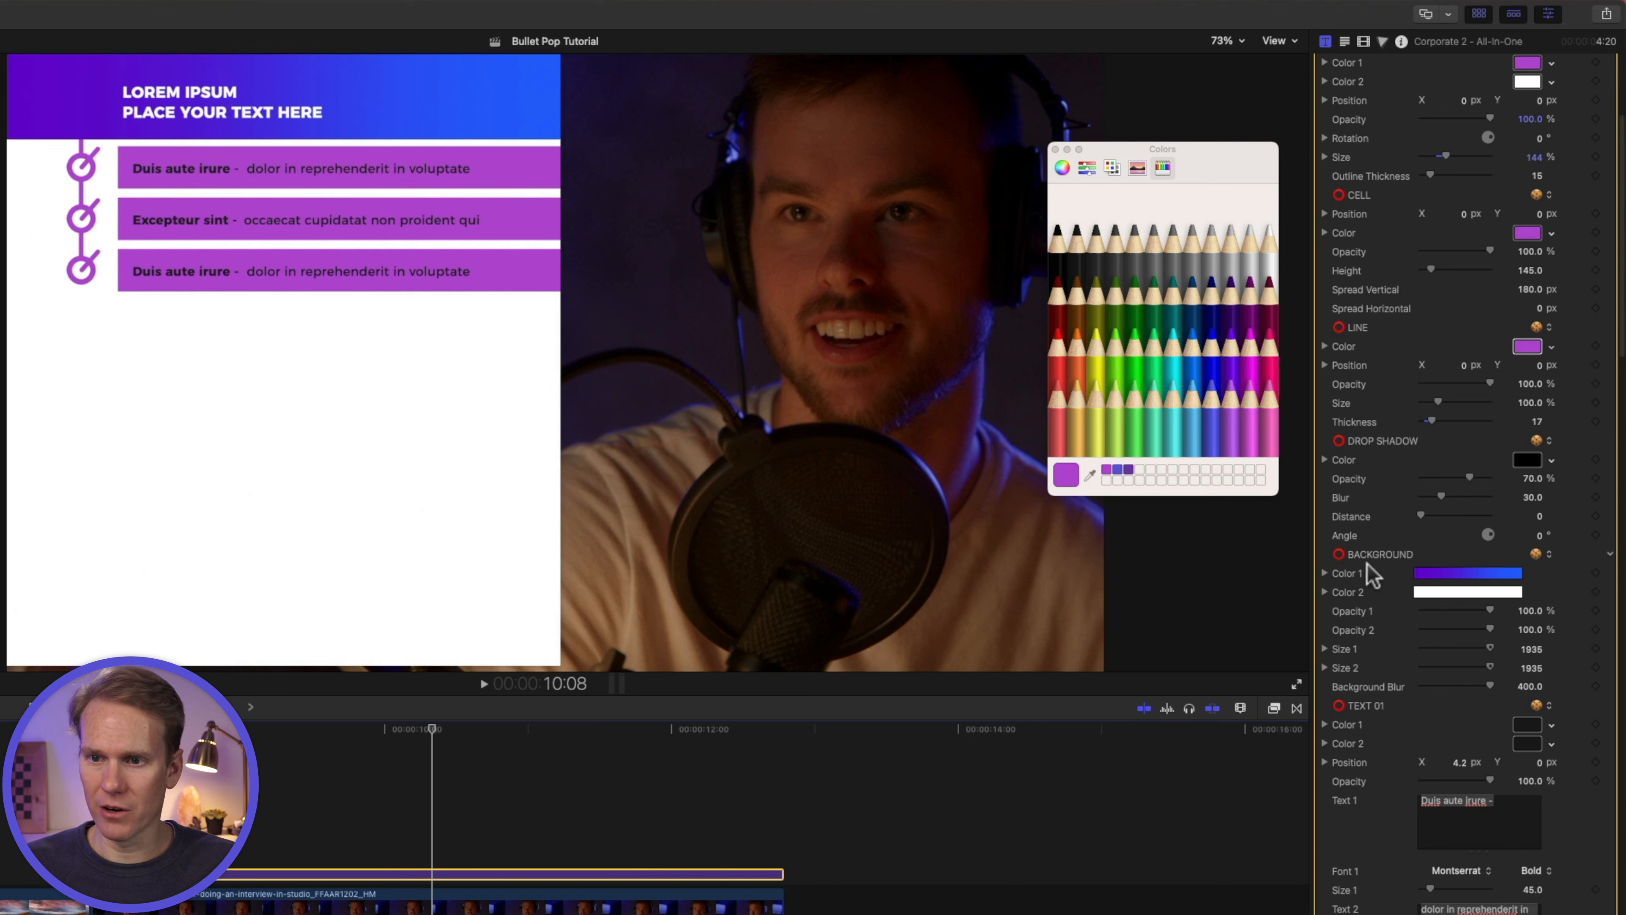
# - Recolor the background's Color 1 gradient from the saved light purple at its start to the saved dark purple at its end
pyautogui.scroll(-3, 1370, 574)
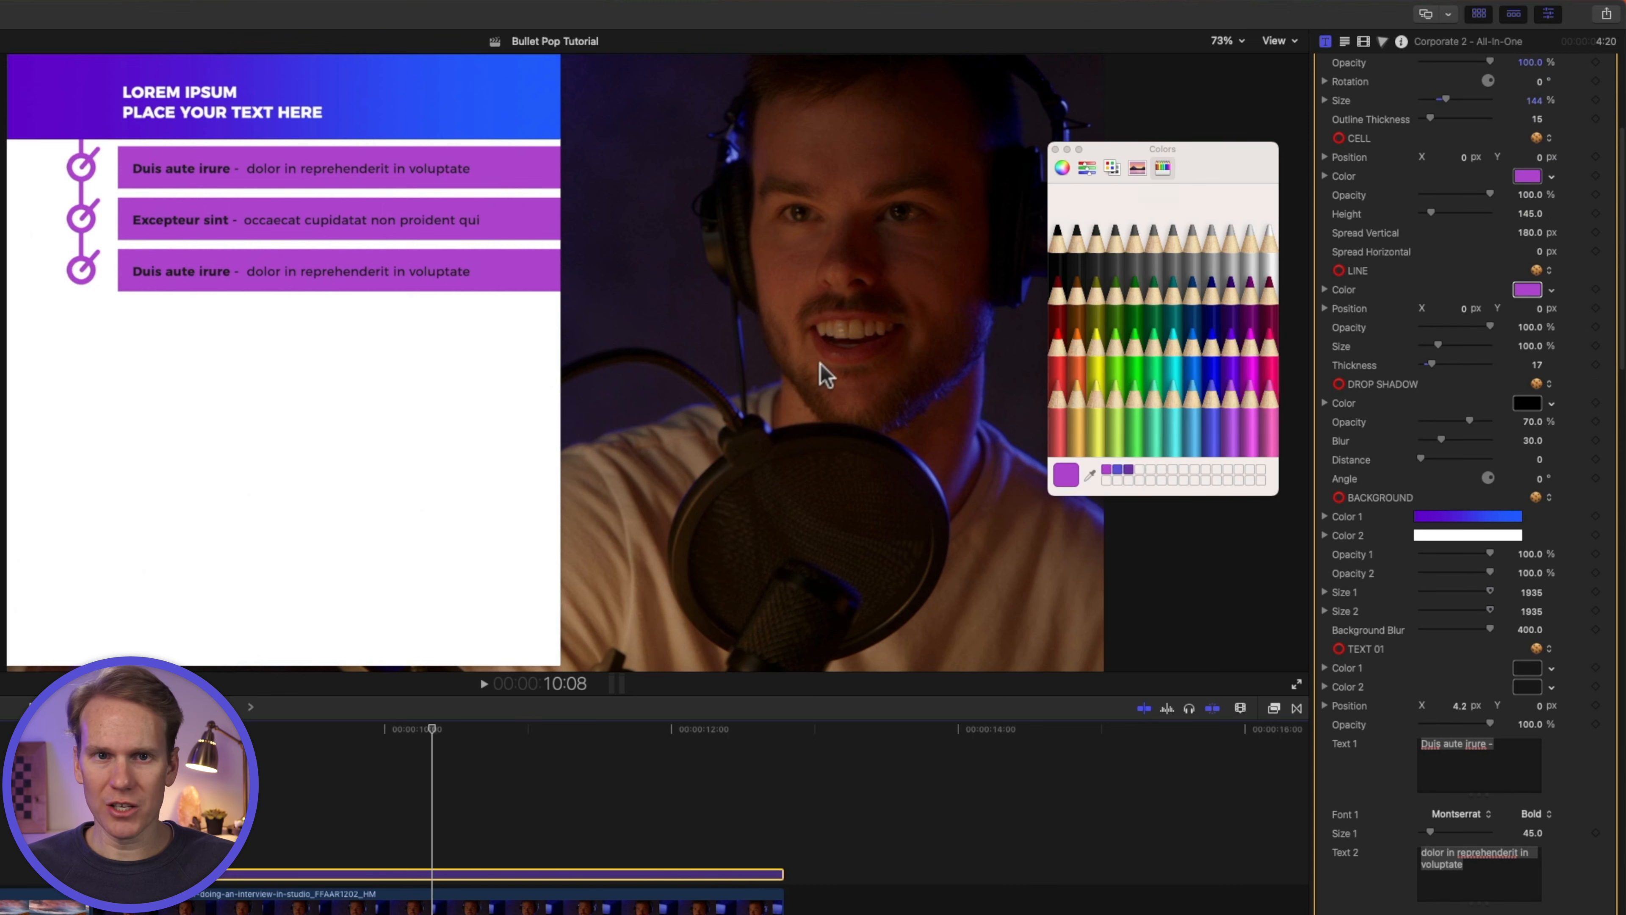
pyautogui.click(1324, 516)
pyautogui.click(1323, 587)
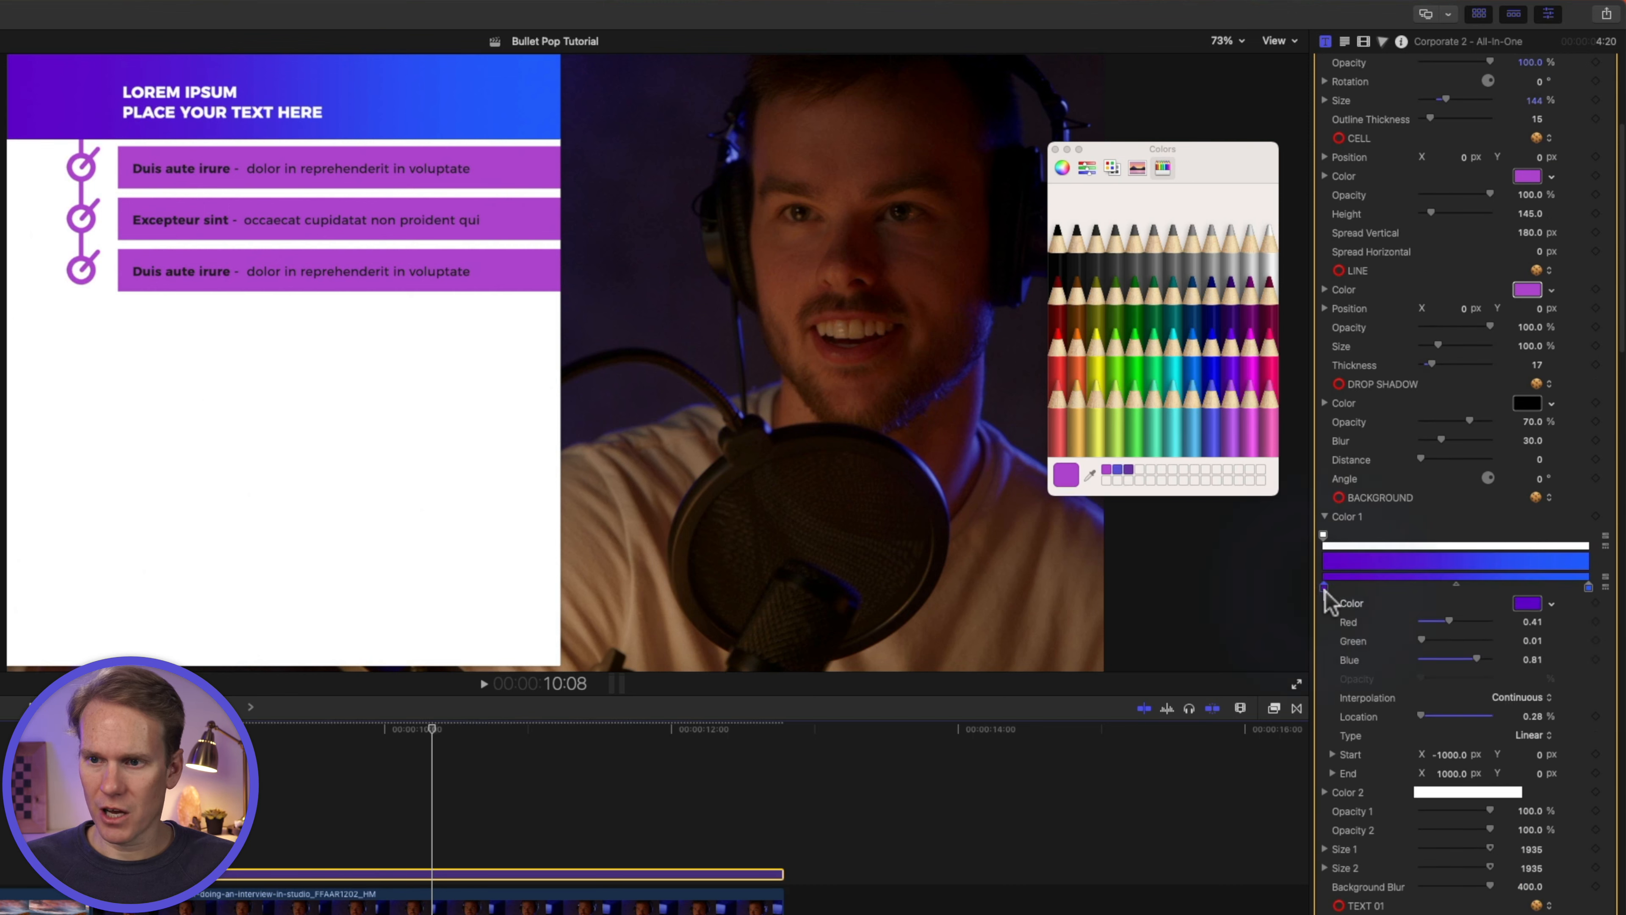
pyautogui.click(1525, 603)
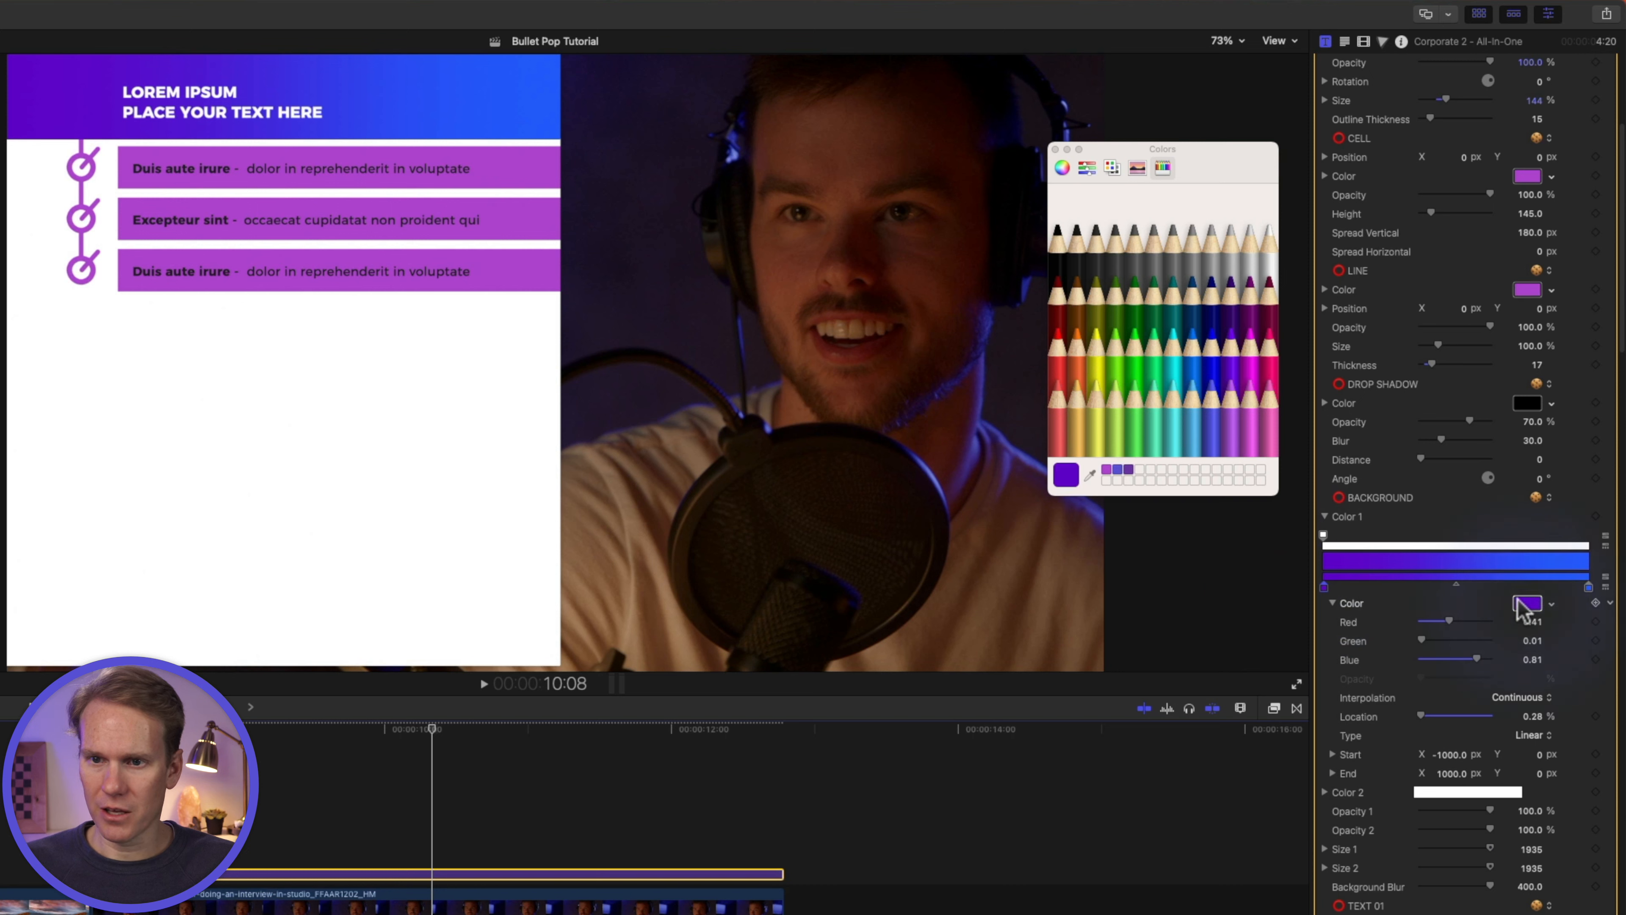
pyautogui.click(1107, 471)
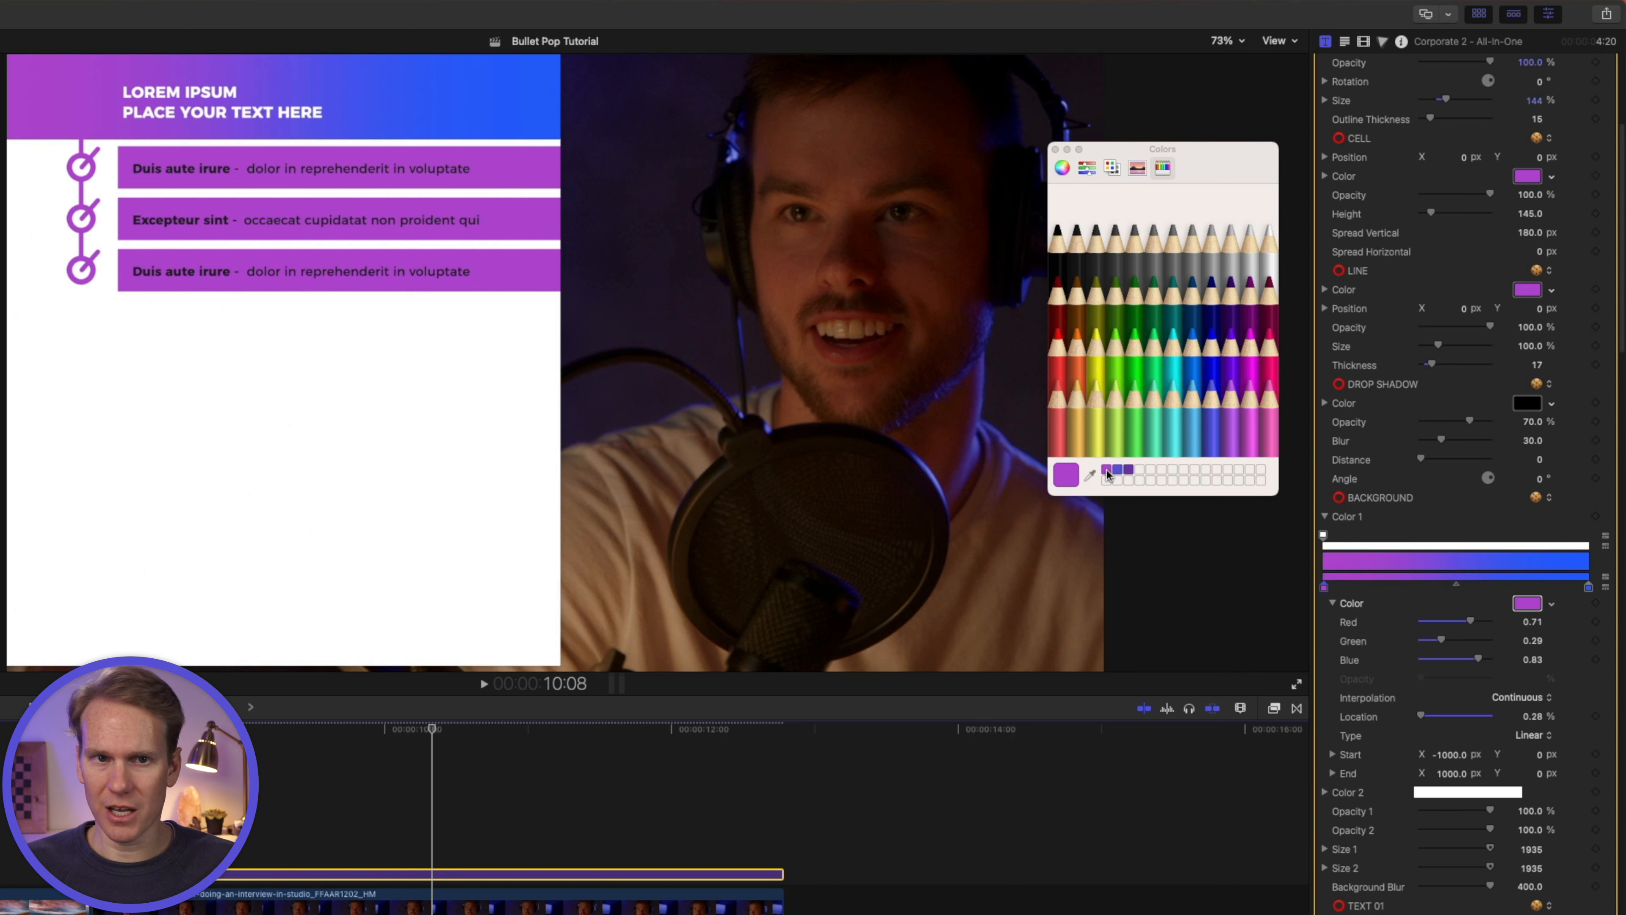
pyautogui.click(1589, 589)
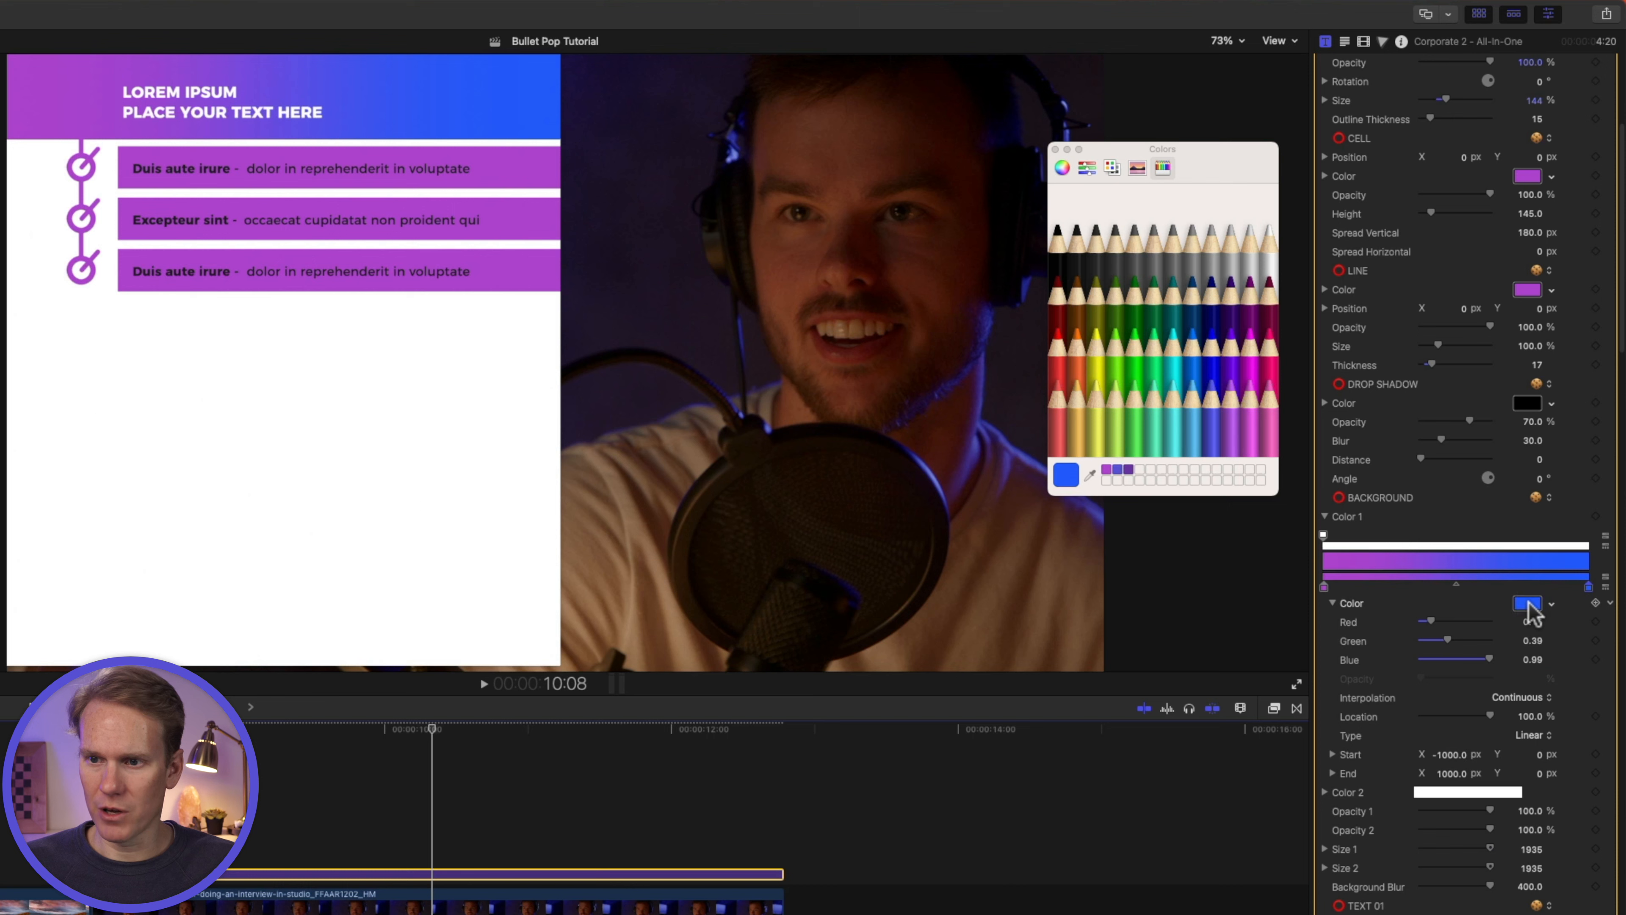
pyautogui.click(1128, 470)
pyautogui.click(1324, 516)
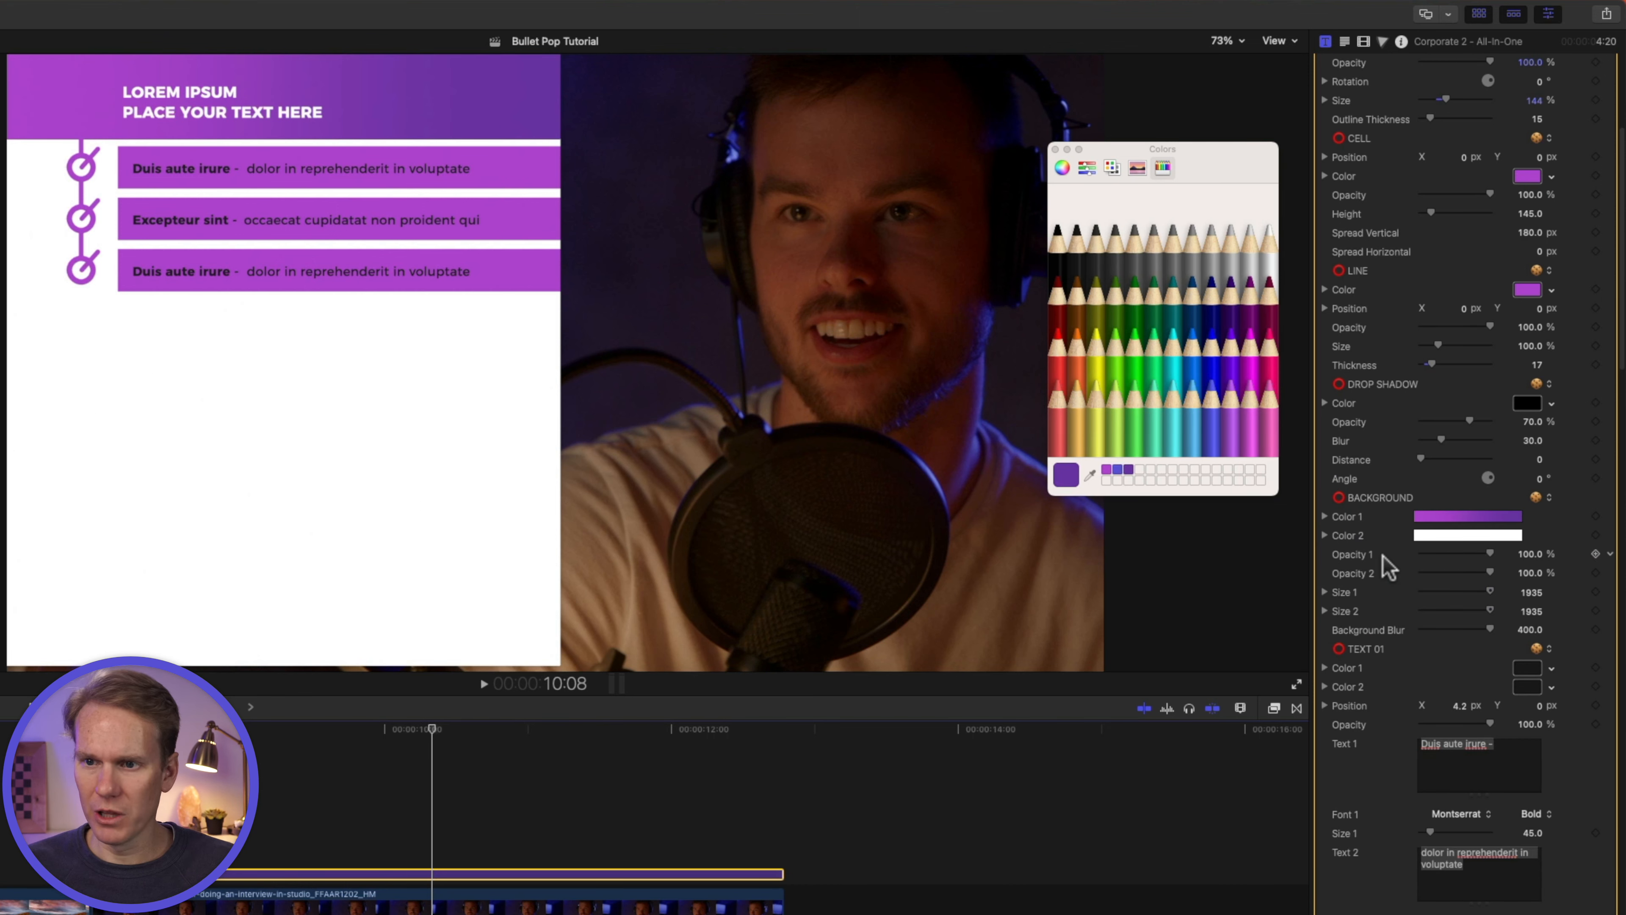
# - Try both background opacities at 0% with different blur amounts, set Background Blur to 759, and restore both opacities to 100%
pyautogui.scroll(-1, 1423, 559)
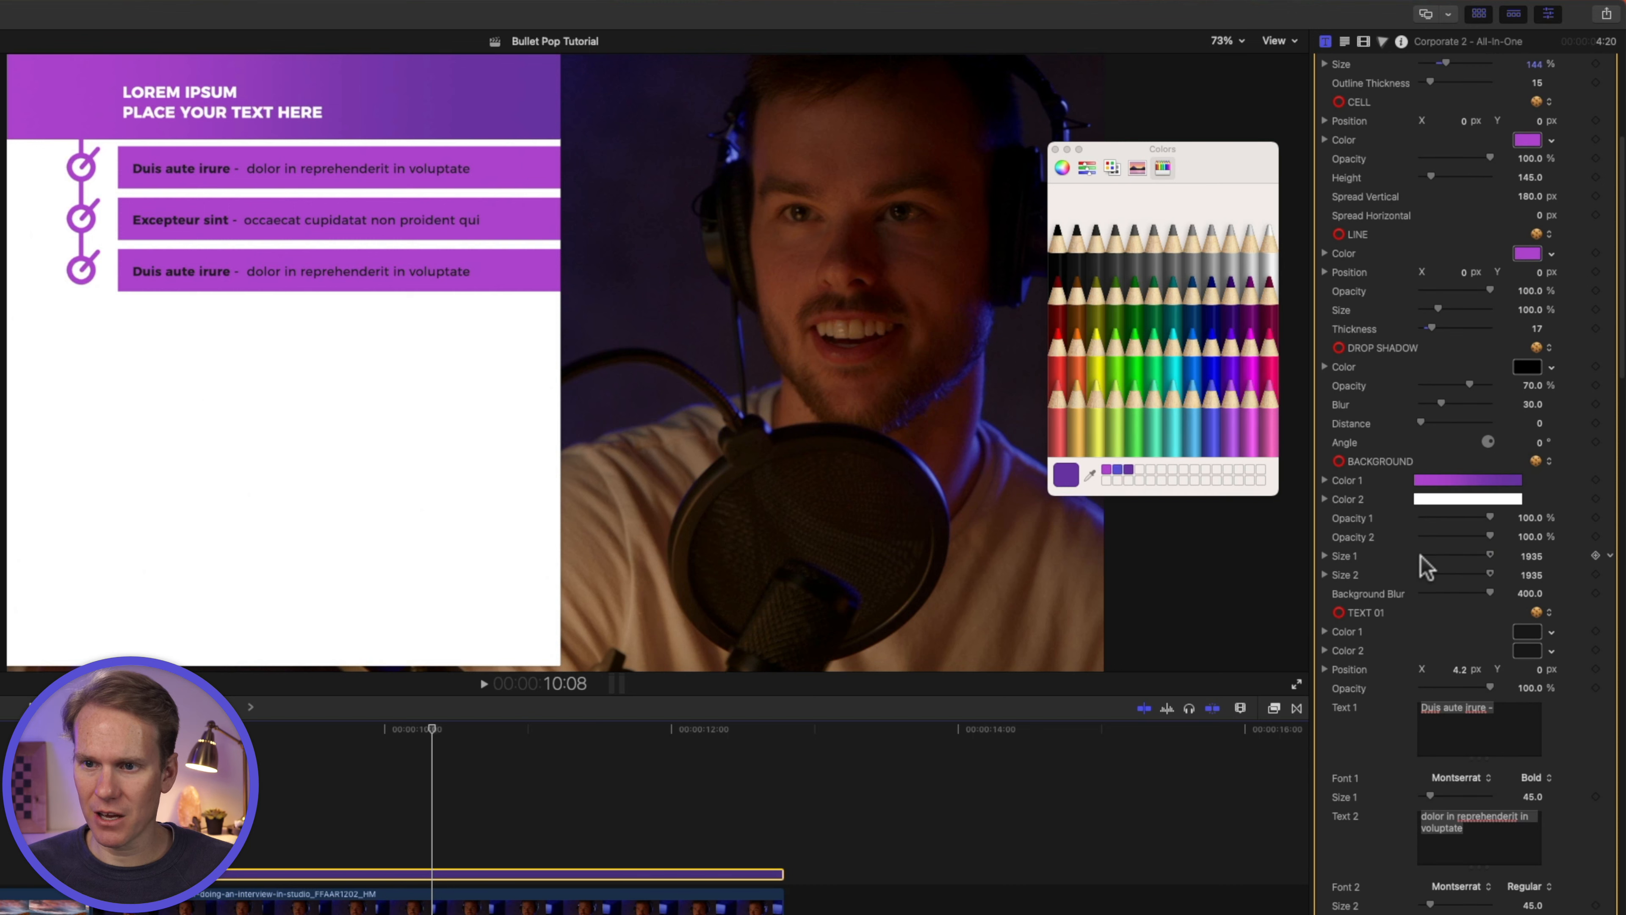
pyautogui.moveTo(1488, 516); pyautogui.dragTo(1420, 537)
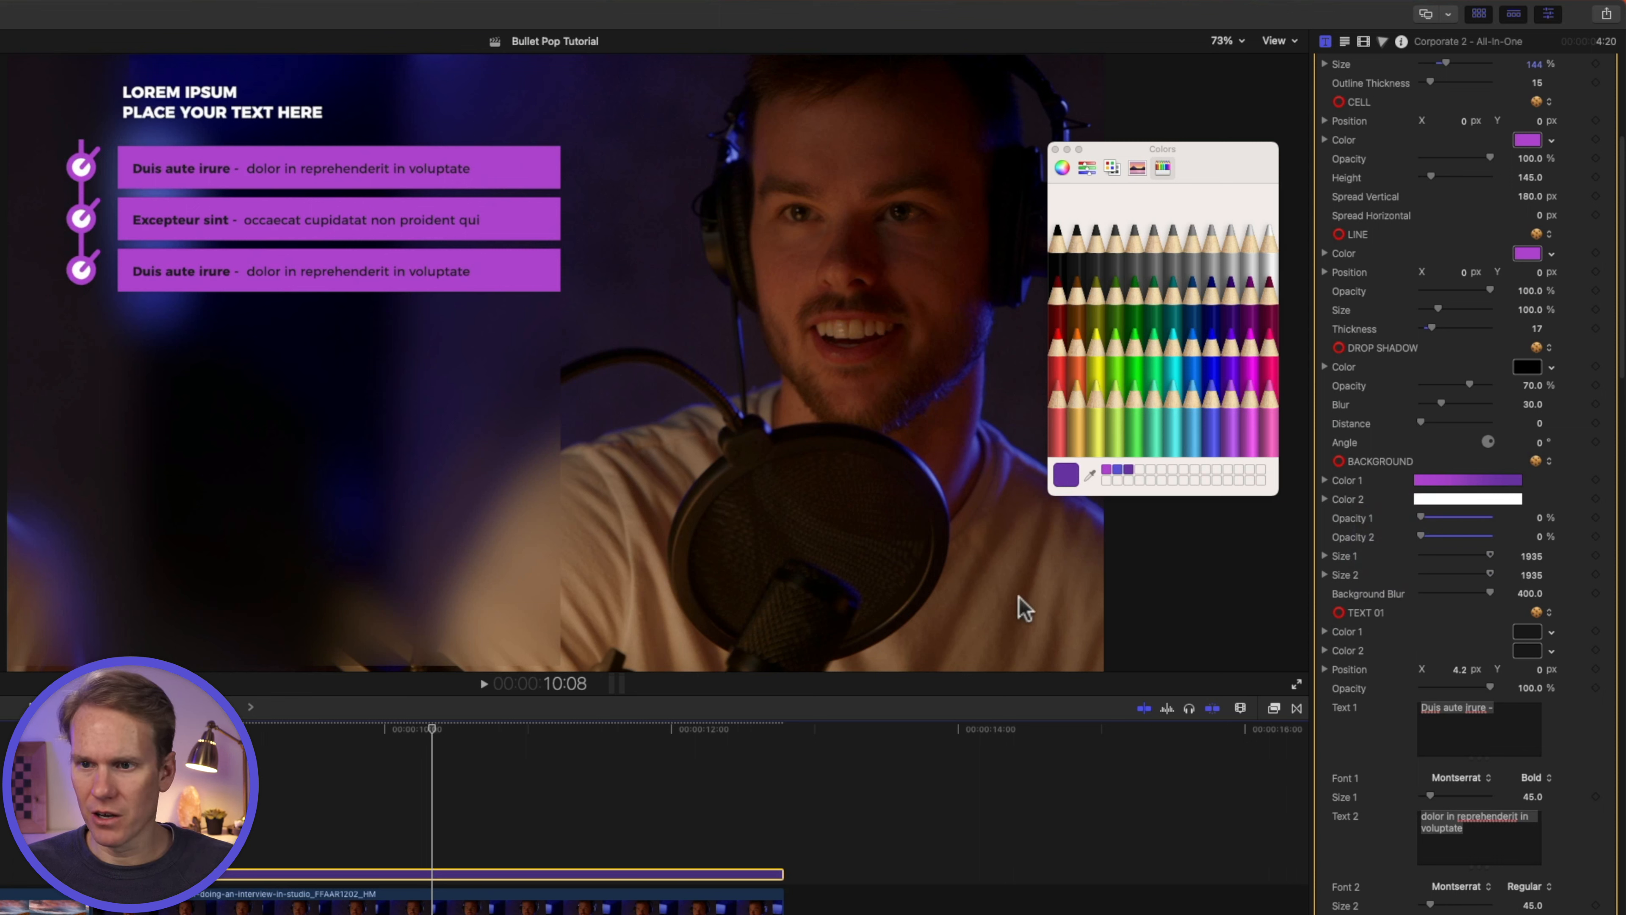
pyautogui.moveTo(1484, 591); pyautogui.dragTo(1440, 593)
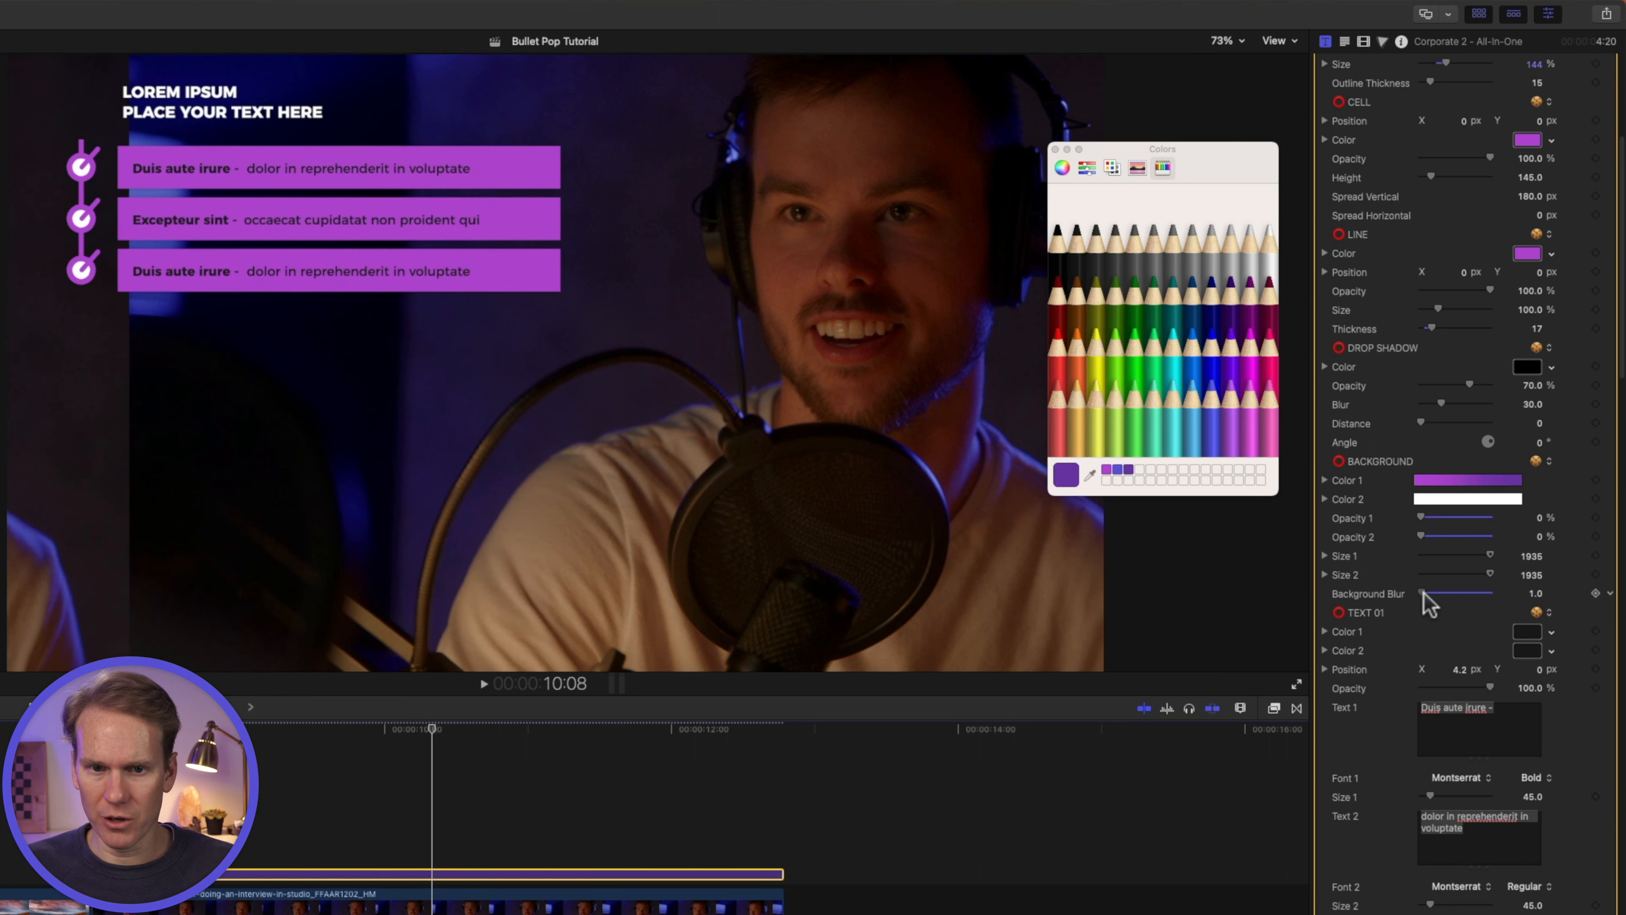
pyautogui.moveTo(1548, 590); pyautogui.dragTo(1550, 544)
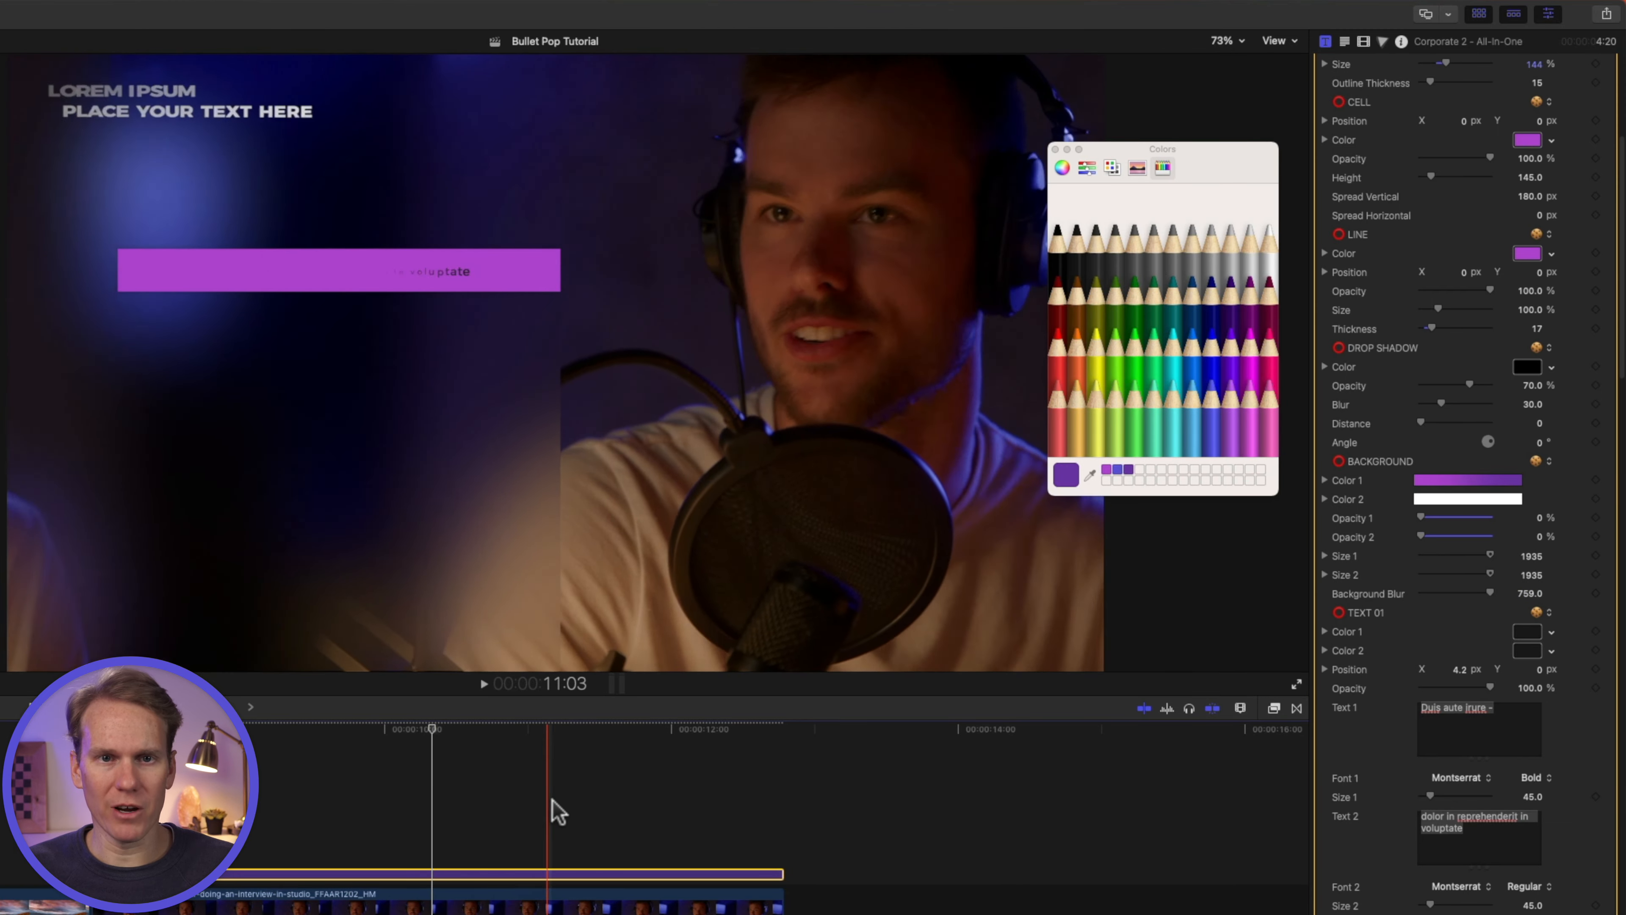
pyautogui.moveTo(1437, 518); pyautogui.dragTo(1529, 541)
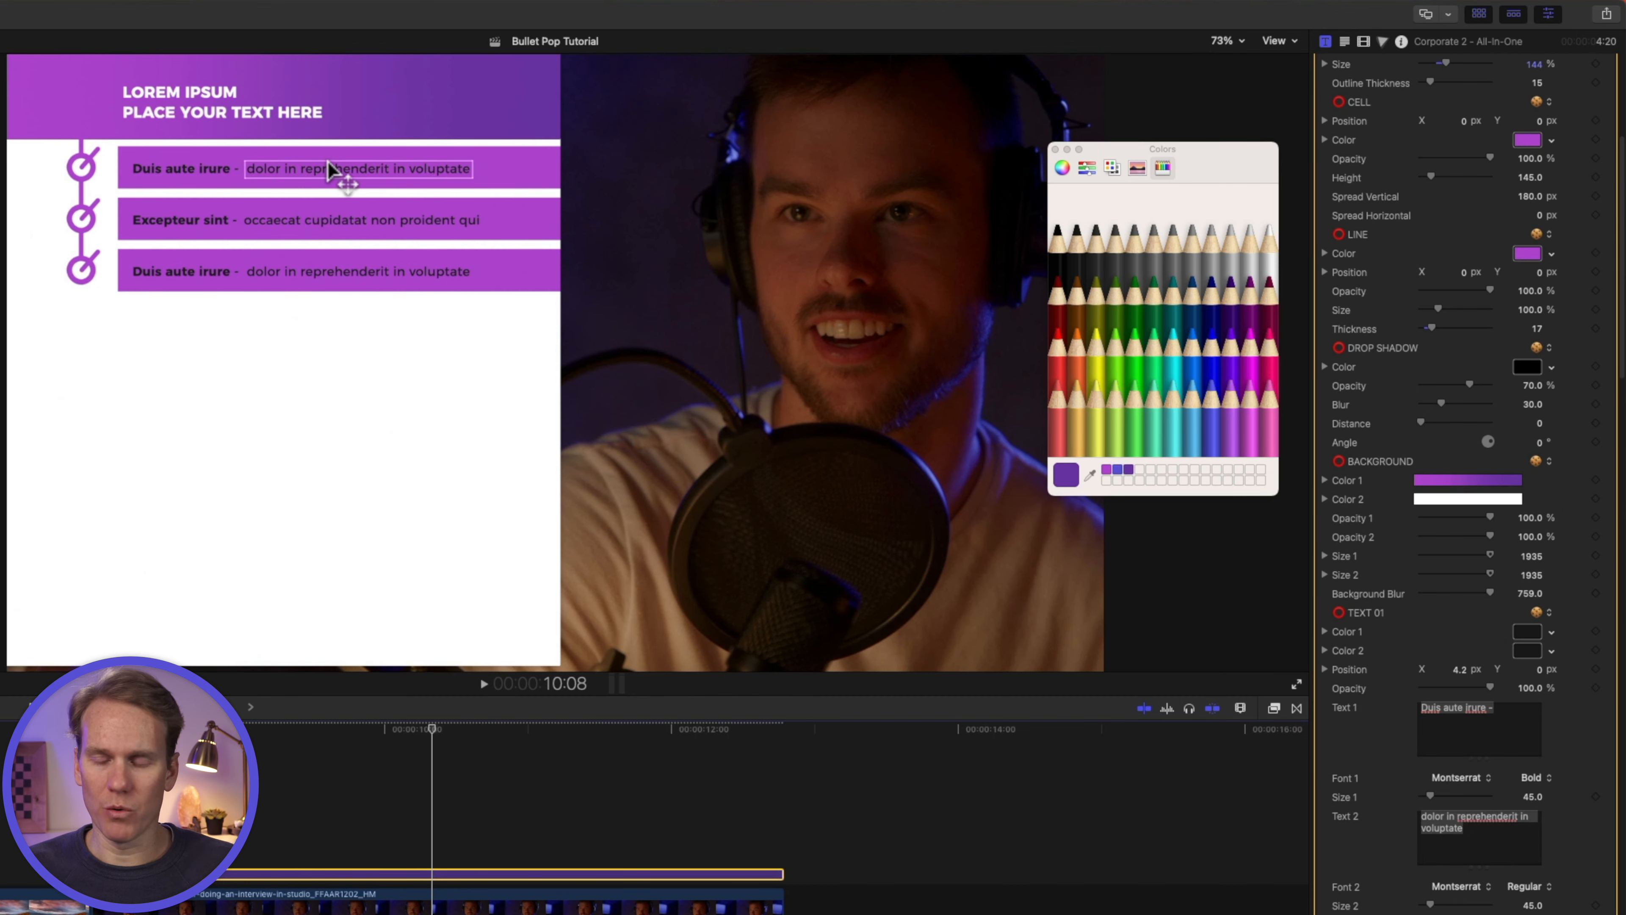
# - Replace the first bullet's bold placeholder heading with "Stupid Raisins -"
pyautogui.click(208, 169)
pyautogui.click(1445, 138)
pyautogui.doubleClick(190, 167)
pyautogui.press('super+a')
pyautogui.write('ST')
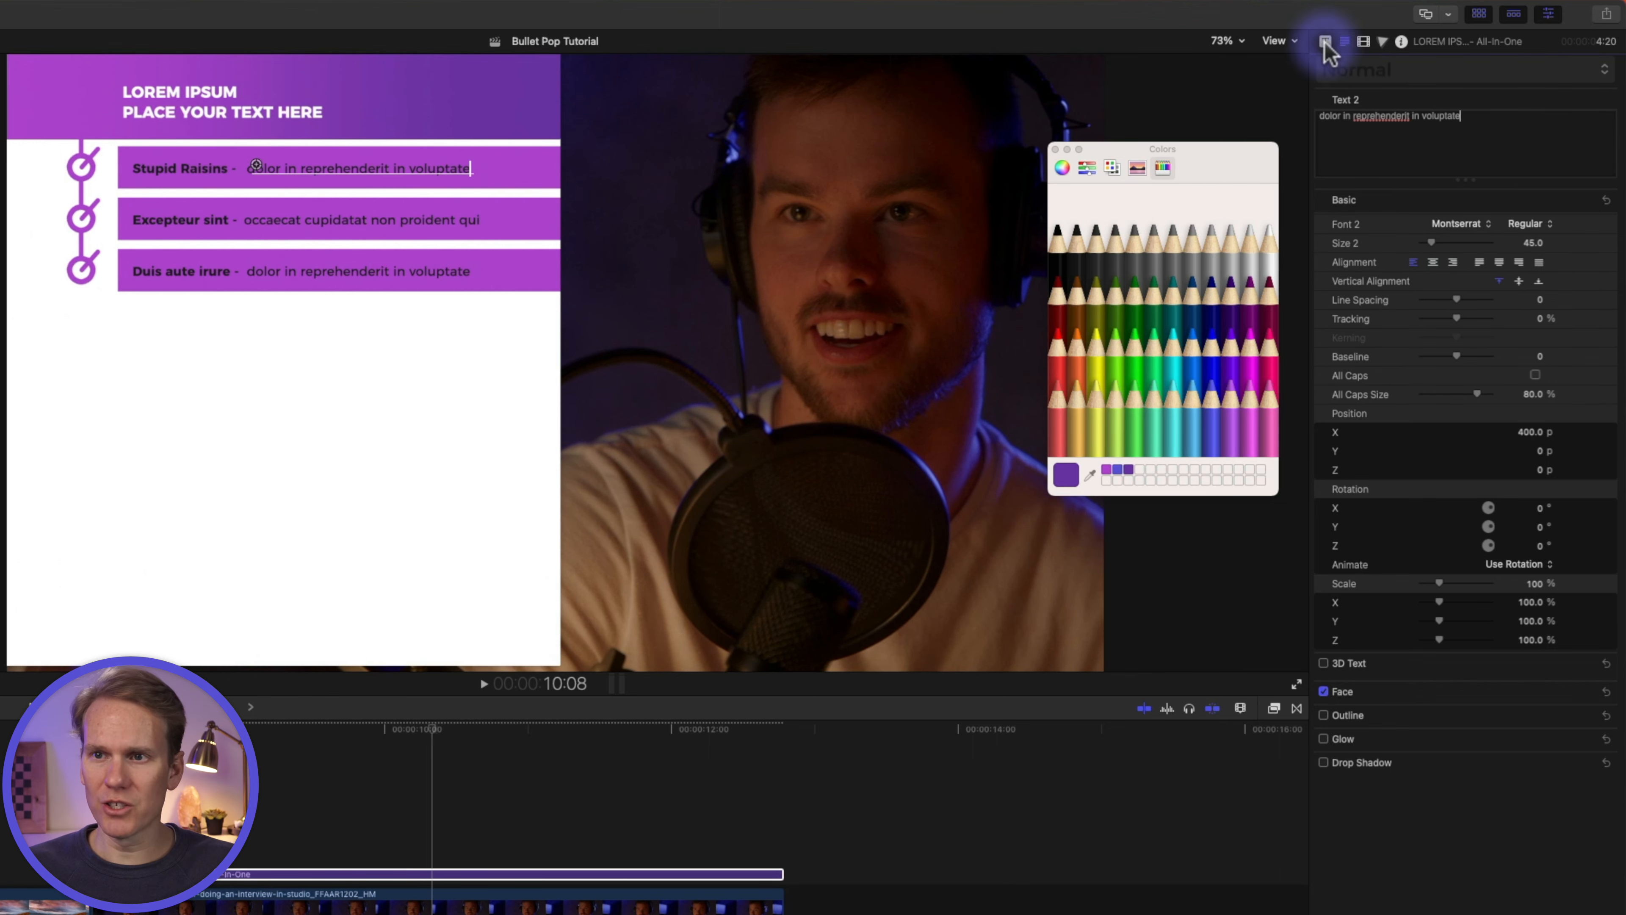
# - Replace the first bullet's description in the title's published parameters with "Final Cut Pro Plugins"
pyautogui.click(1325, 41)
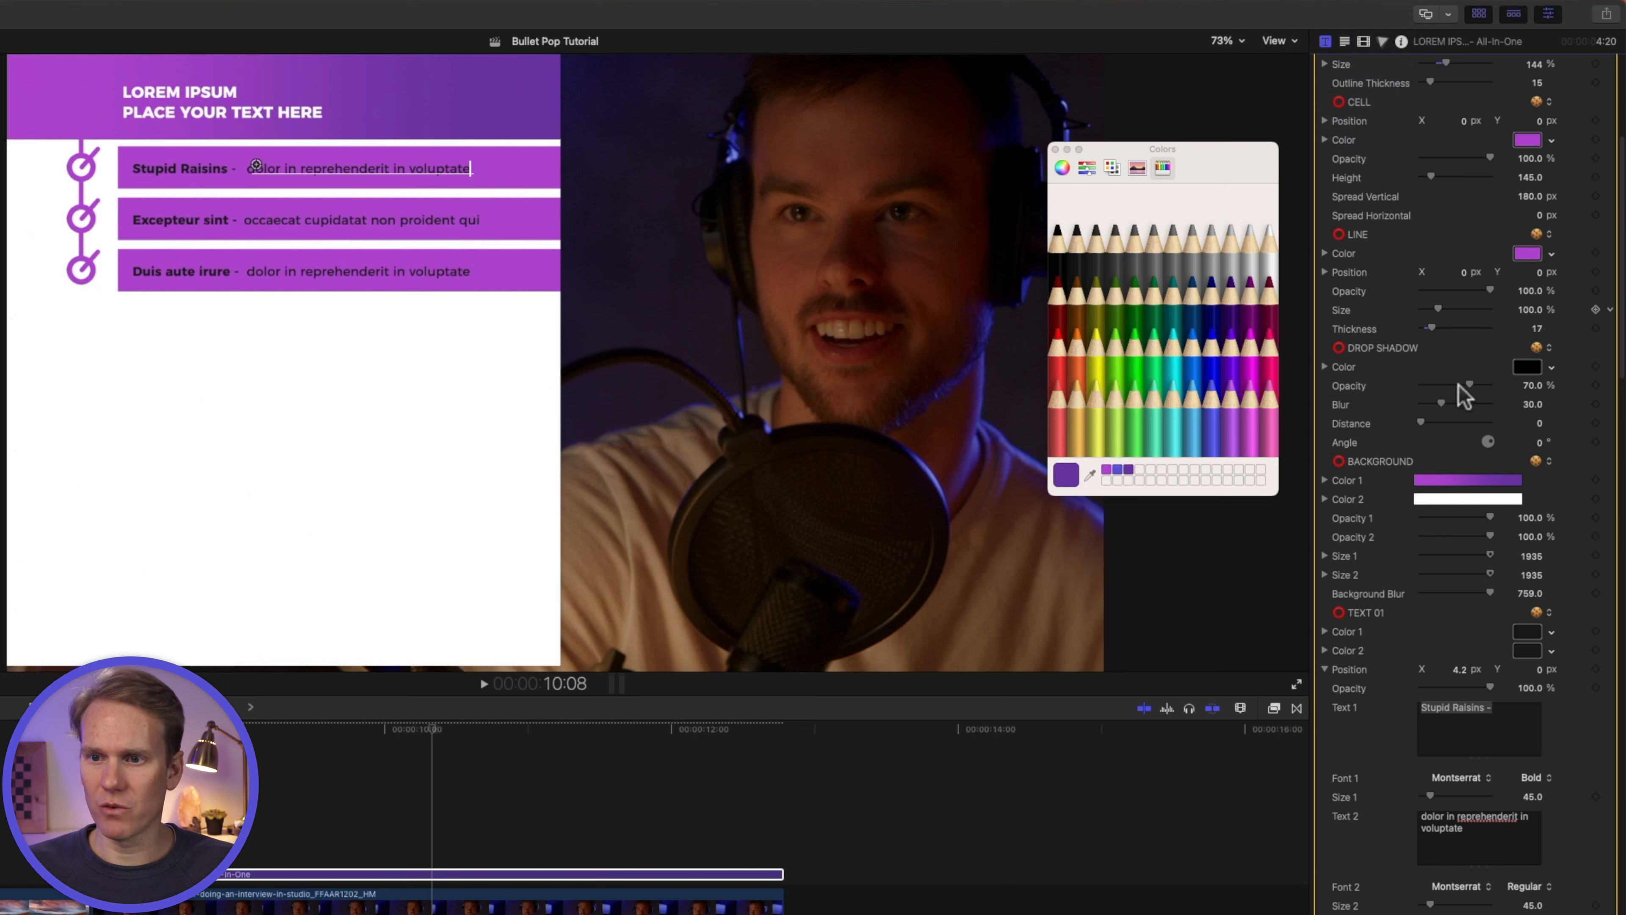
pyautogui.scroll(-4, 1460, 742)
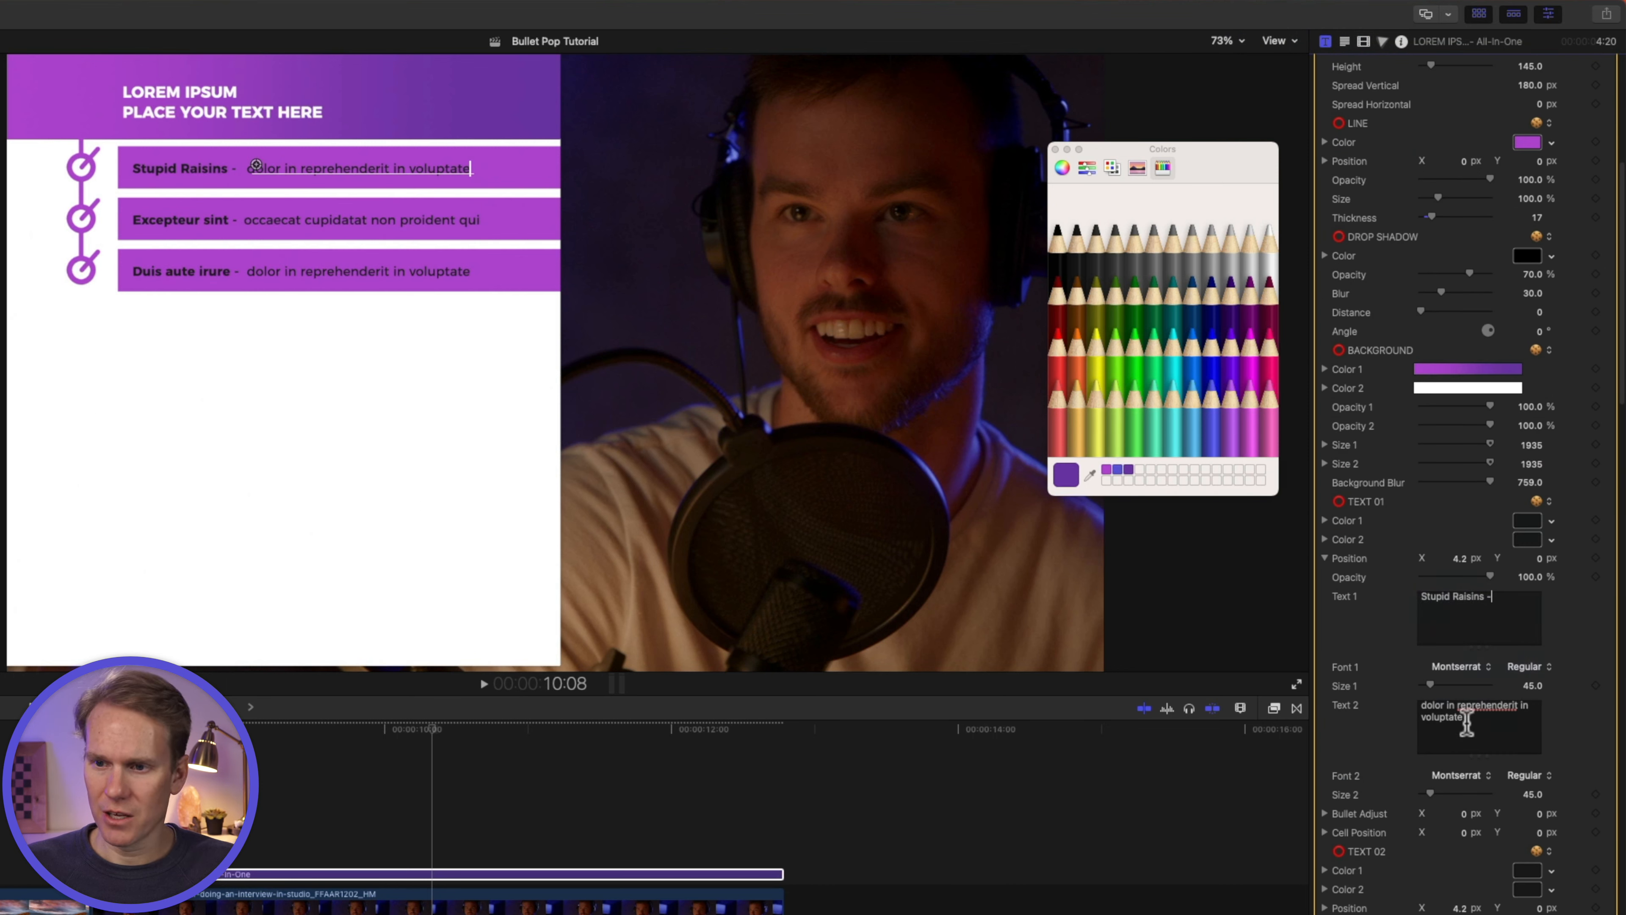
pyautogui.moveTo(1463, 715); pyautogui.dragTo(1417, 706)
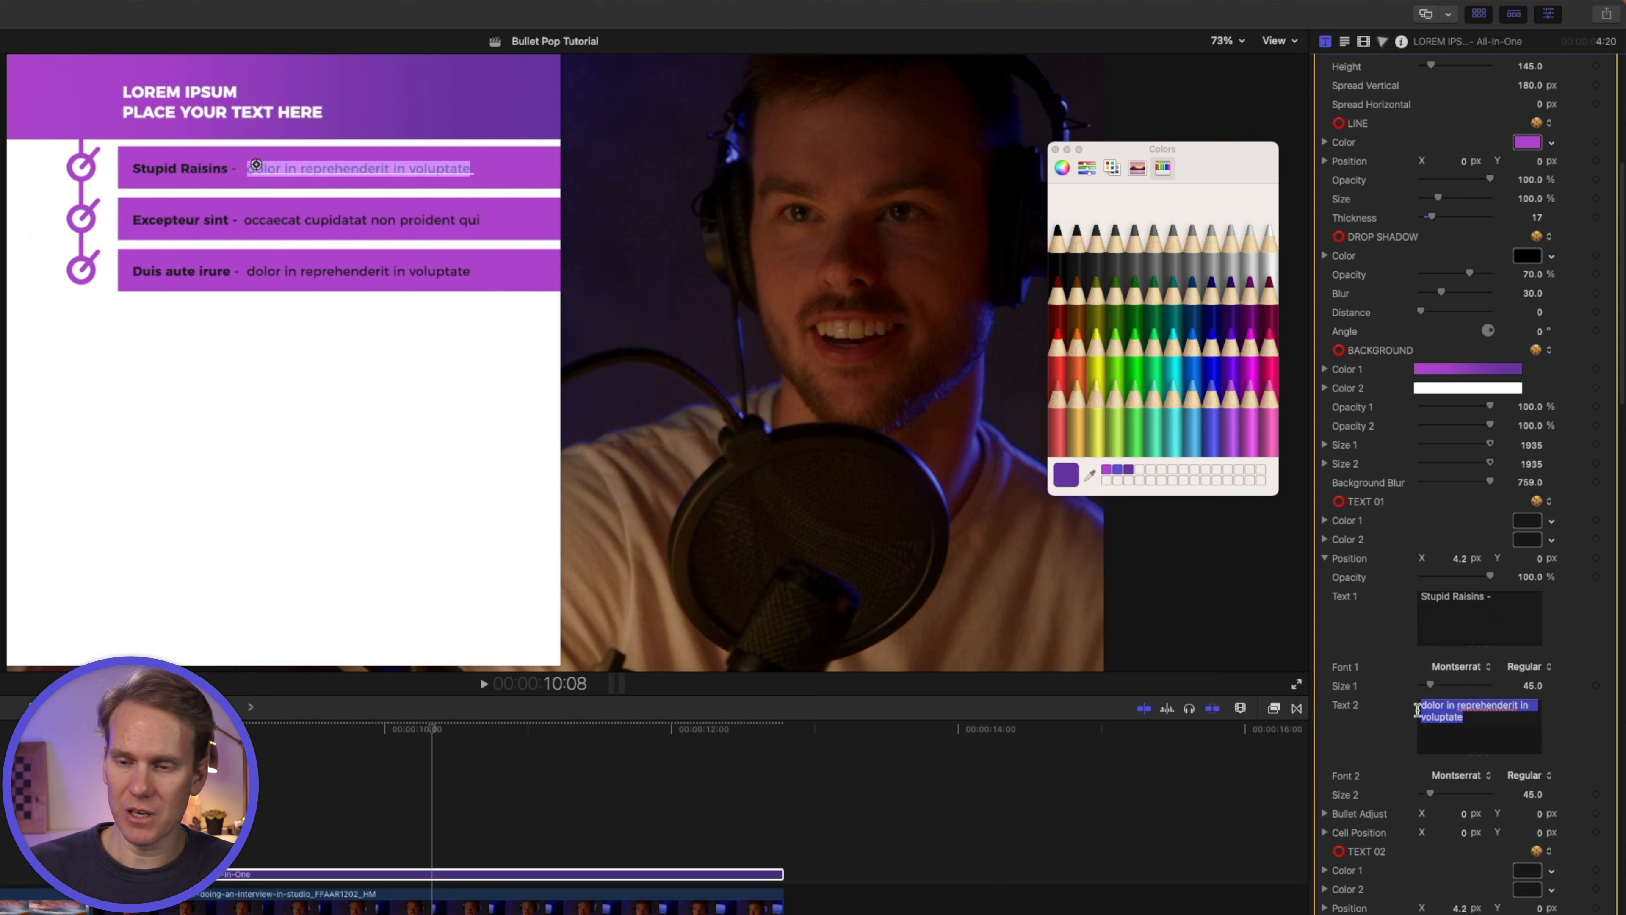
pyautogui.write('Final Cut Pro Plugins')
# - Set Color 1 and Color 2 of the text to white for all three bullets
pyautogui.click(1531, 519)
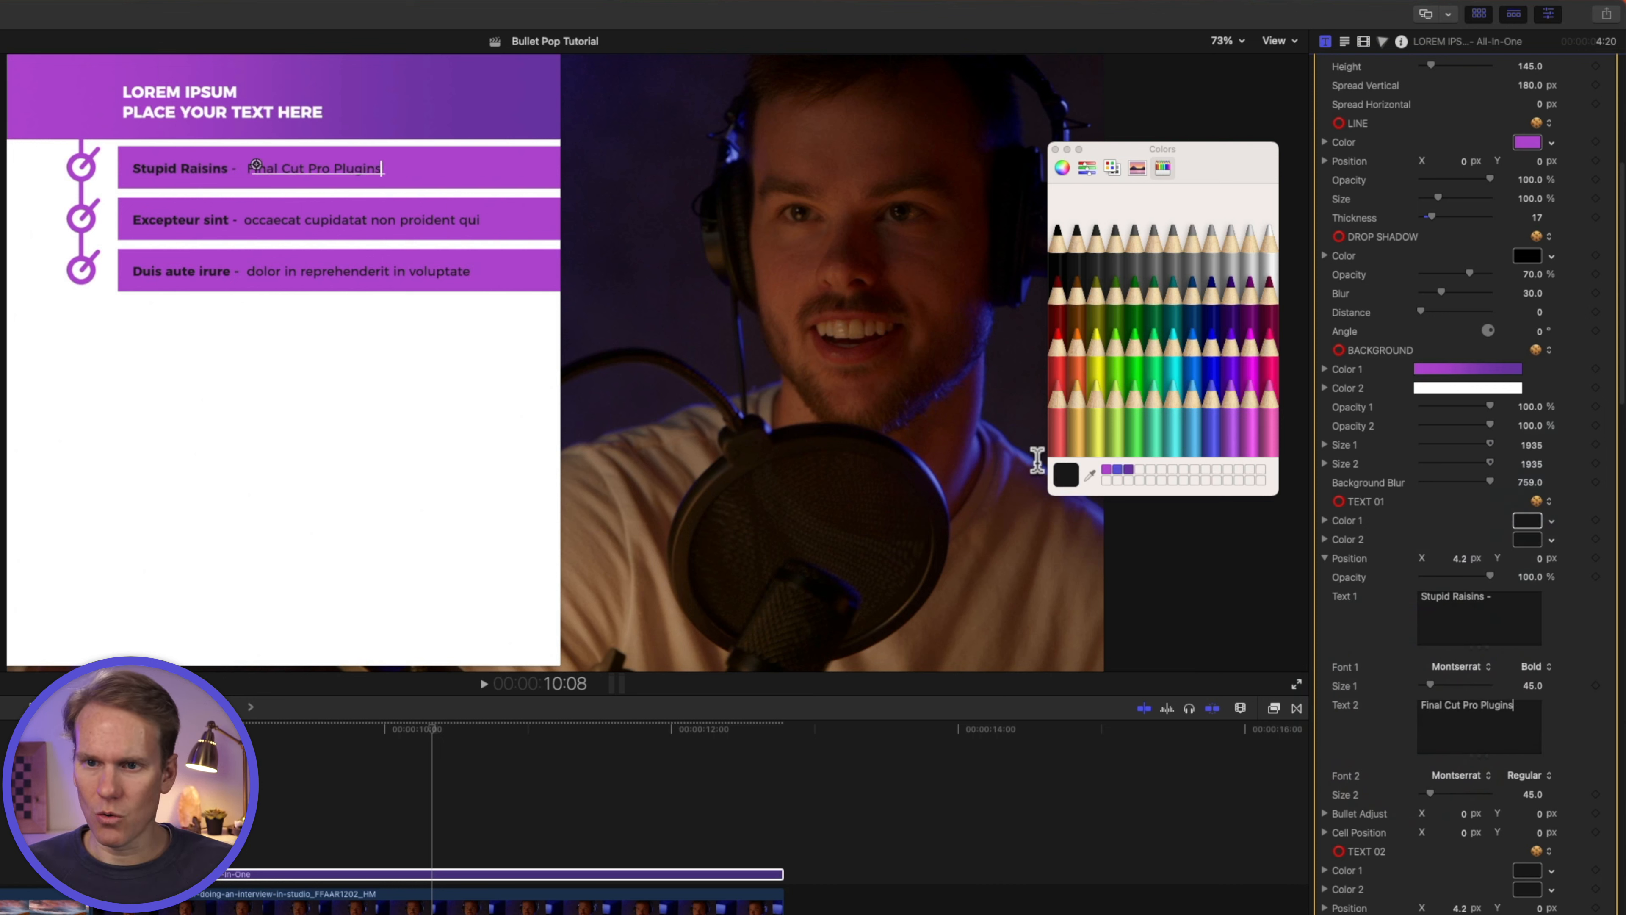
pyautogui.click(1062, 167)
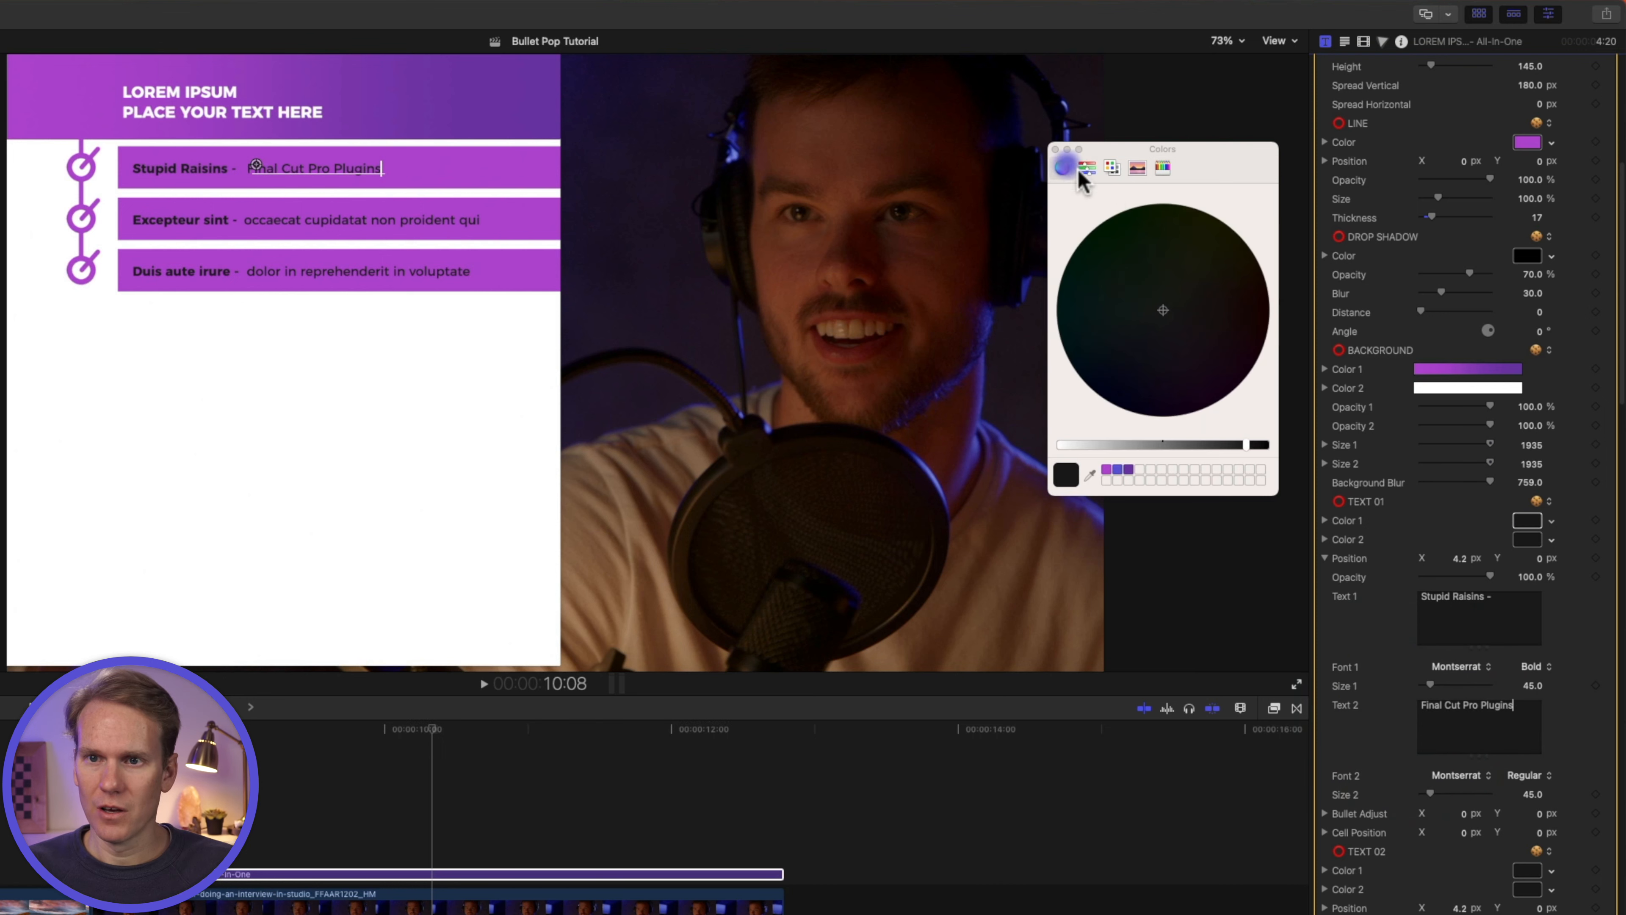
pyautogui.moveTo(1112, 448); pyautogui.dragTo(1059, 444)
pyautogui.click(1527, 538)
pyautogui.click(1525, 873)
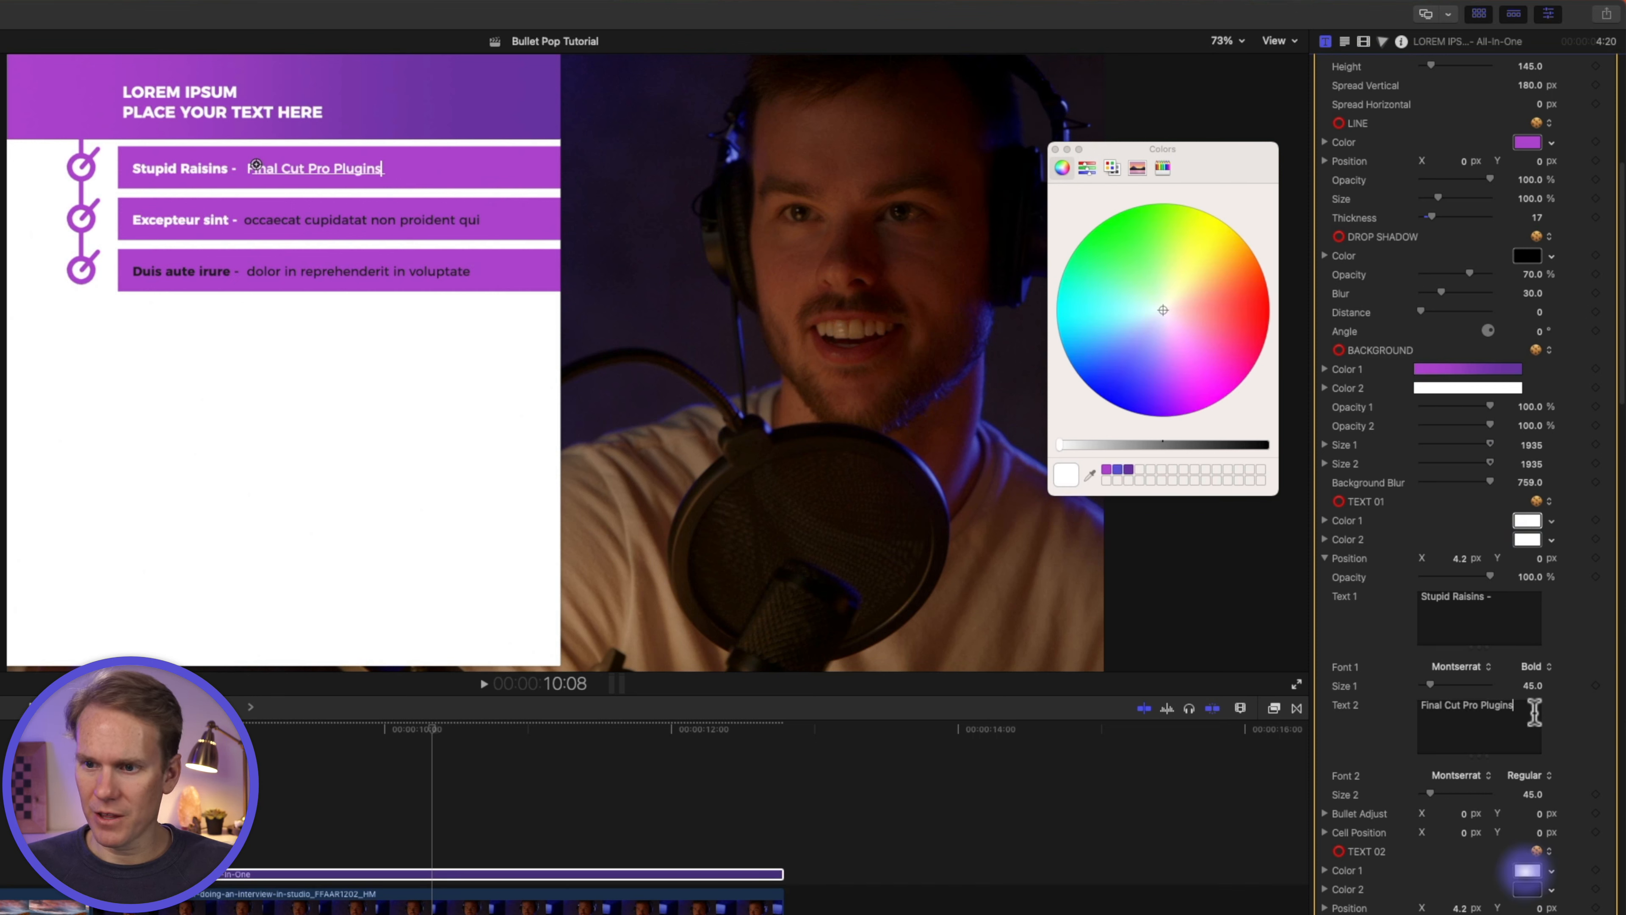
pyautogui.click(1526, 889)
pyautogui.scroll(-8, 1536, 846)
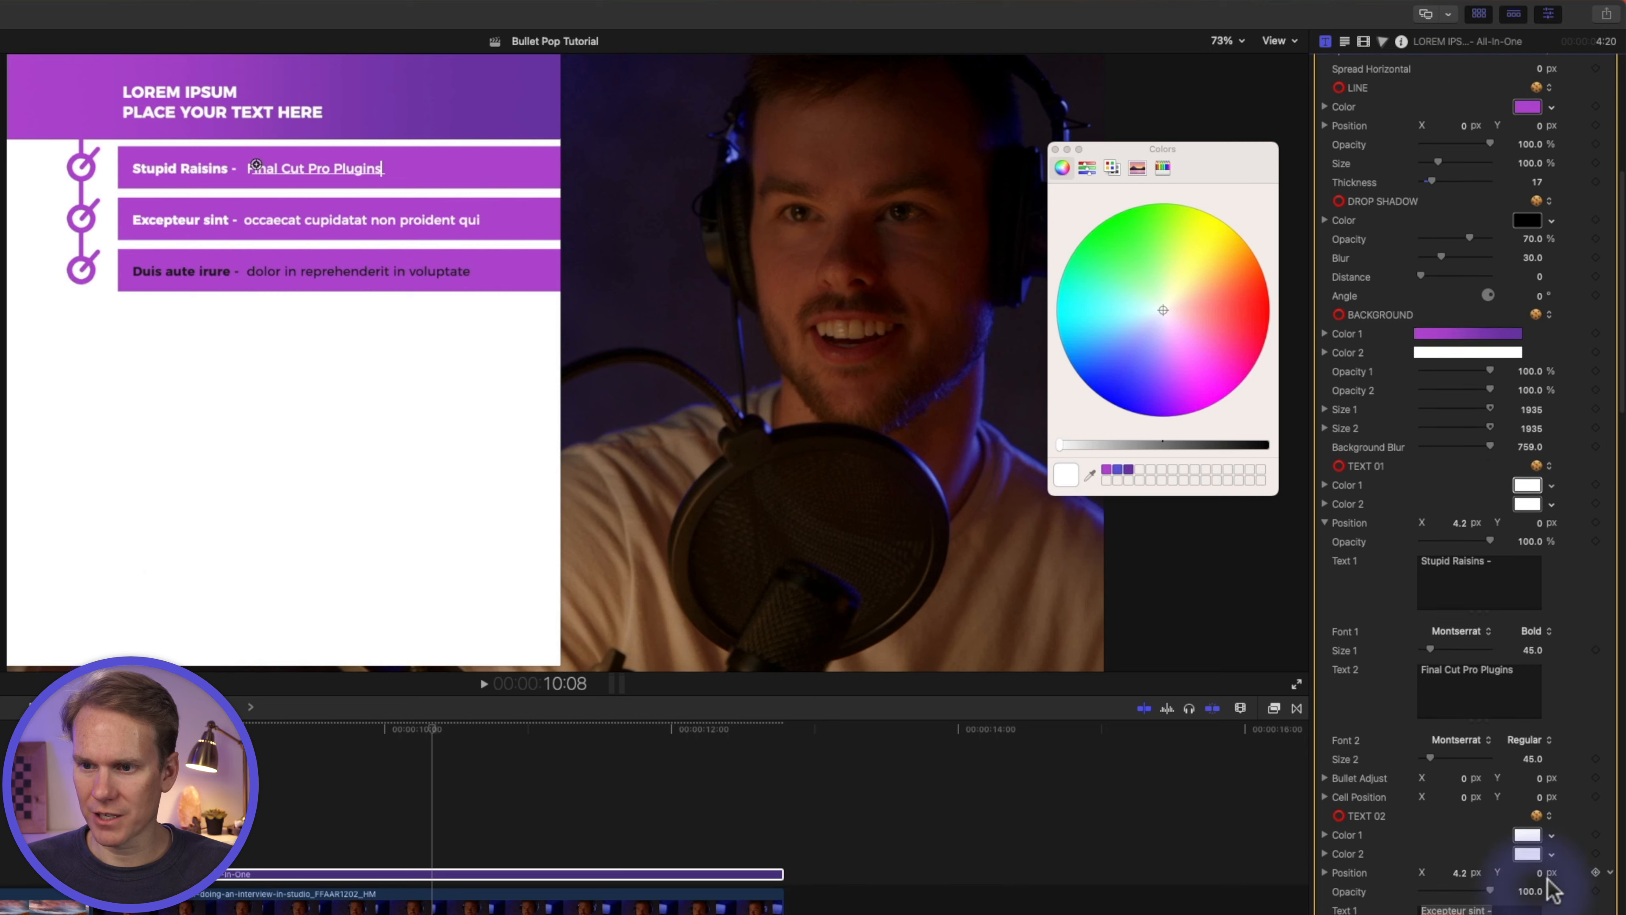
# - Play back the podcaster clip to preview the customized bullet title
pyautogui.scroll(3, 1537, 832)
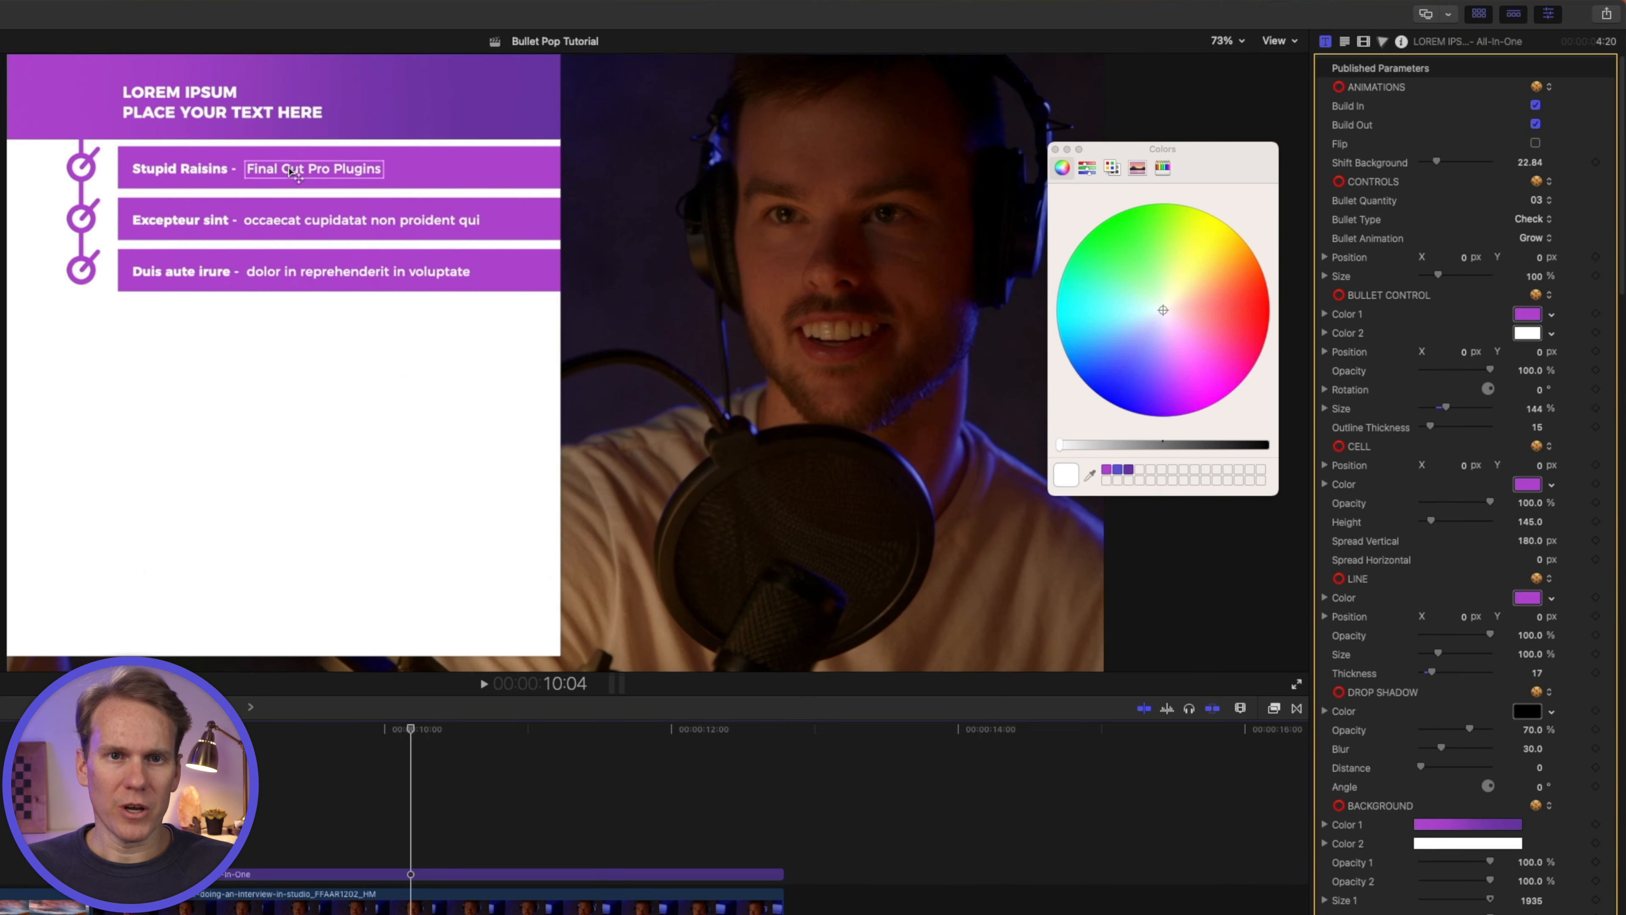
pyautogui.moveTo(289, 169)
pyautogui.mouseDown()
pyautogui.moveTo(324, 159)
pyautogui.moveTo(304, 172)
pyautogui.mouseUp()
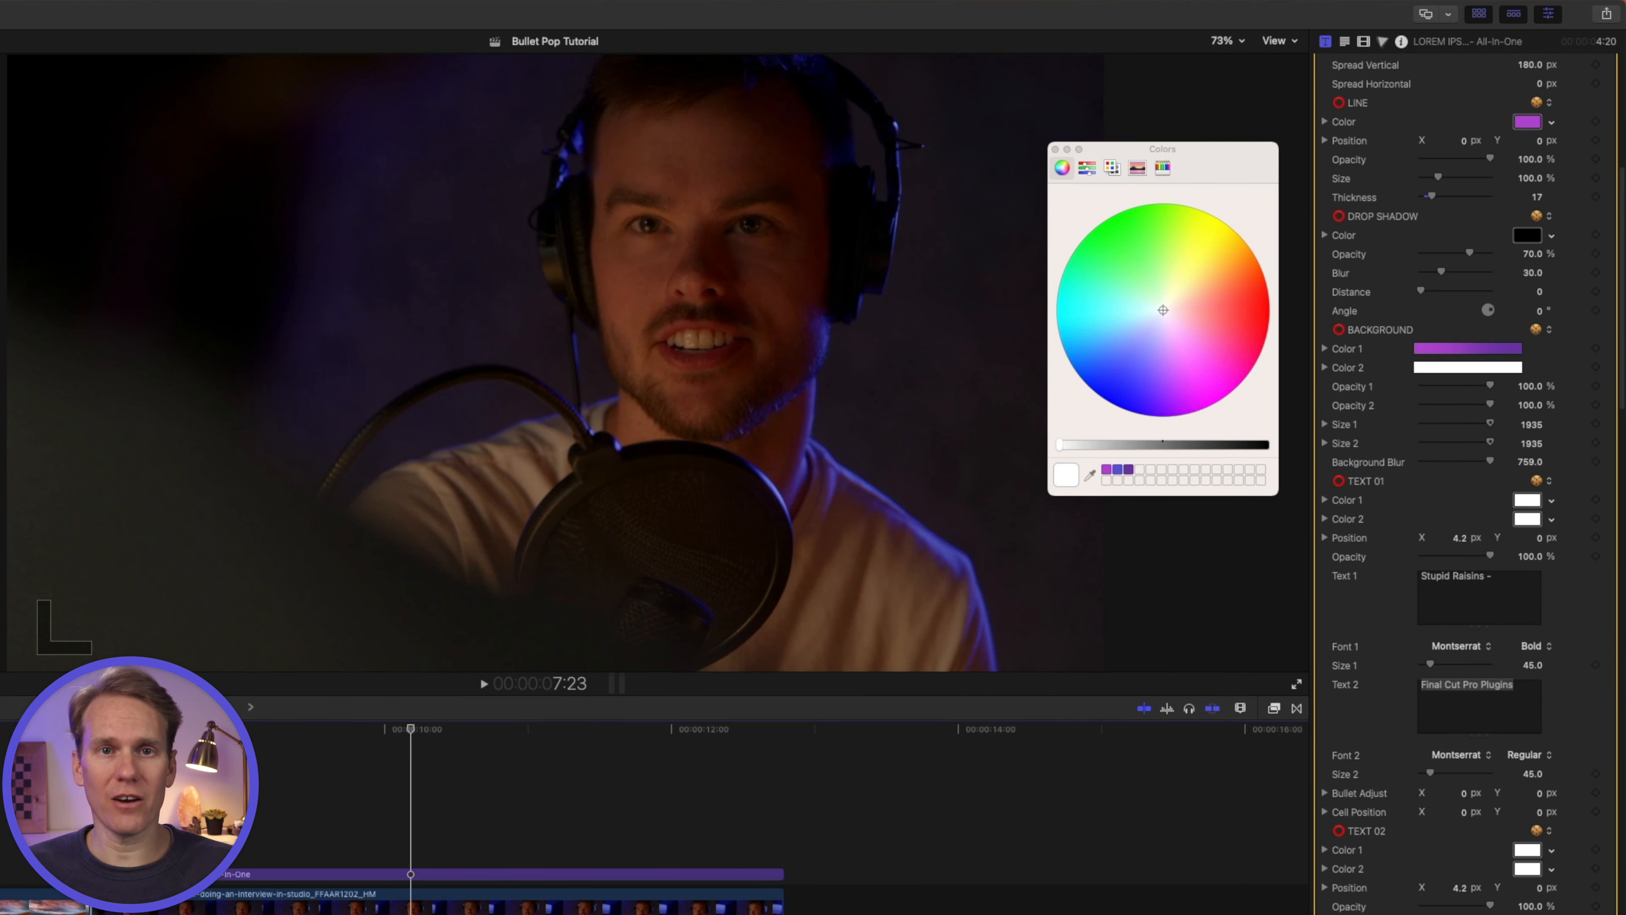
pyautogui.press('space')
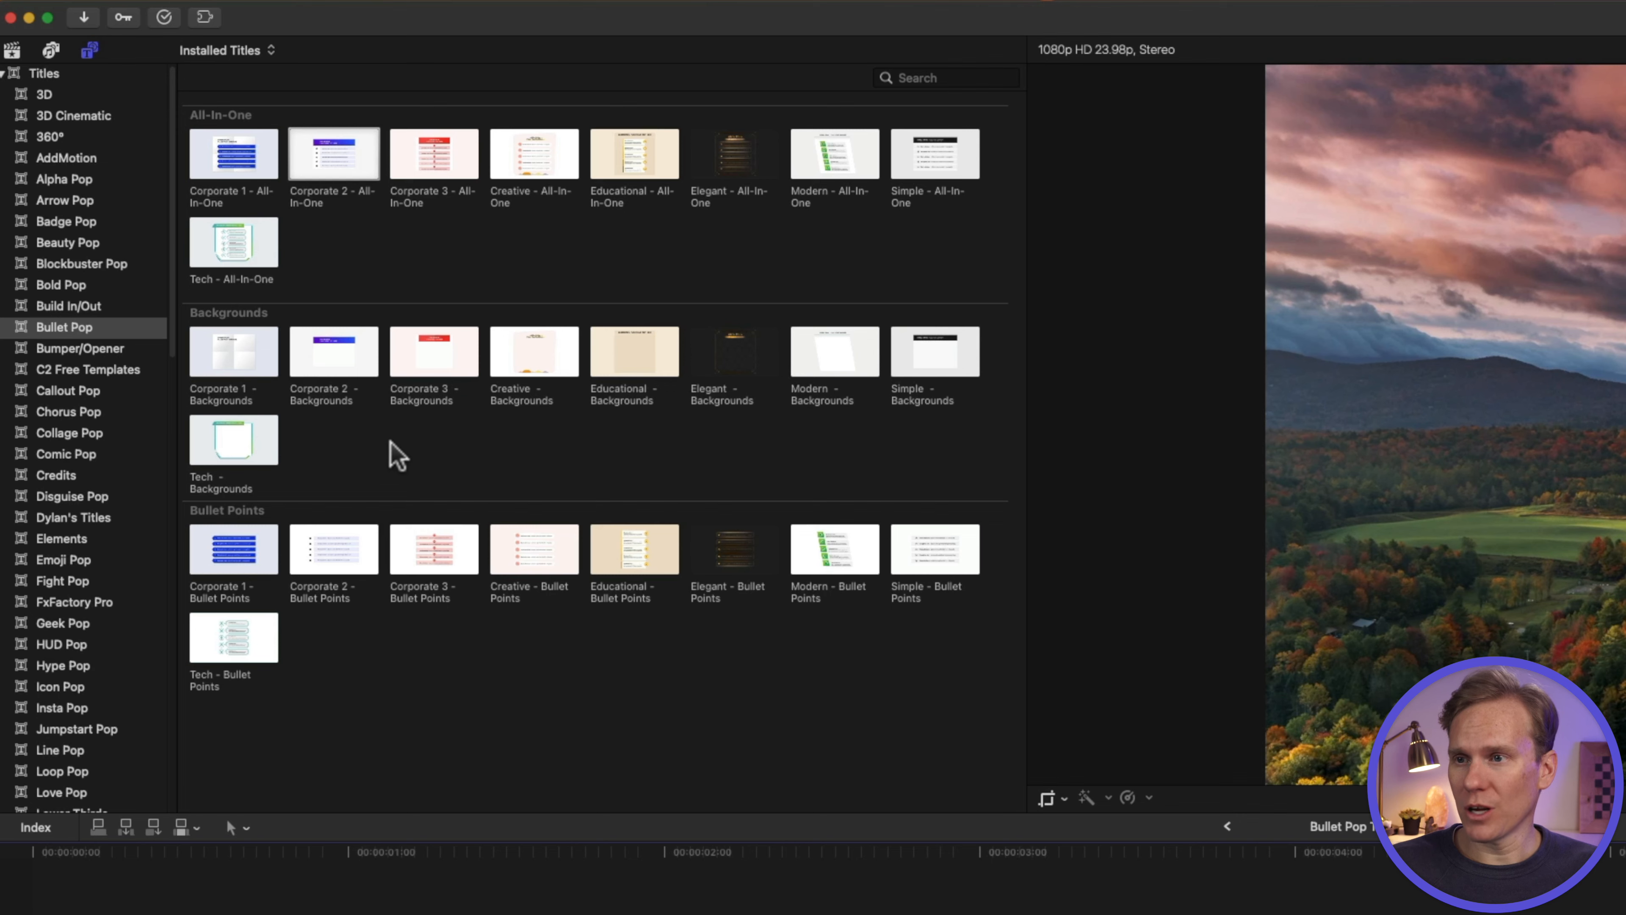
# - Add the Creative - Backgrounds title above the countryside clip from its start and trim it to end with the clip
pyautogui.click(392, 642)
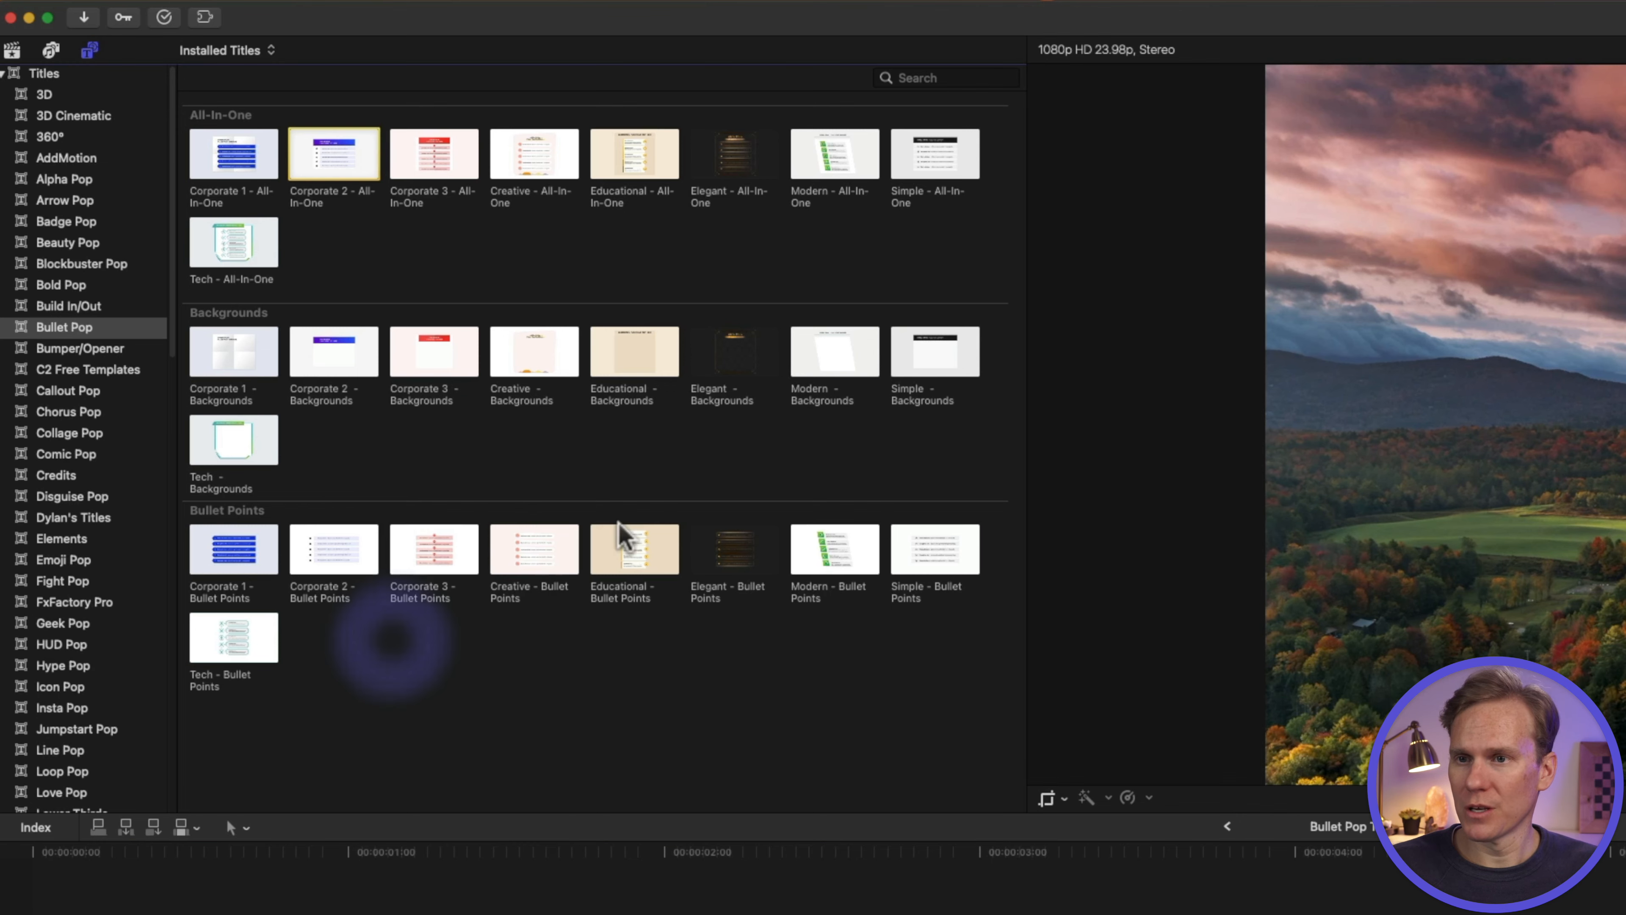
pyautogui.moveTo(531, 365); pyautogui.dragTo(393, 914)
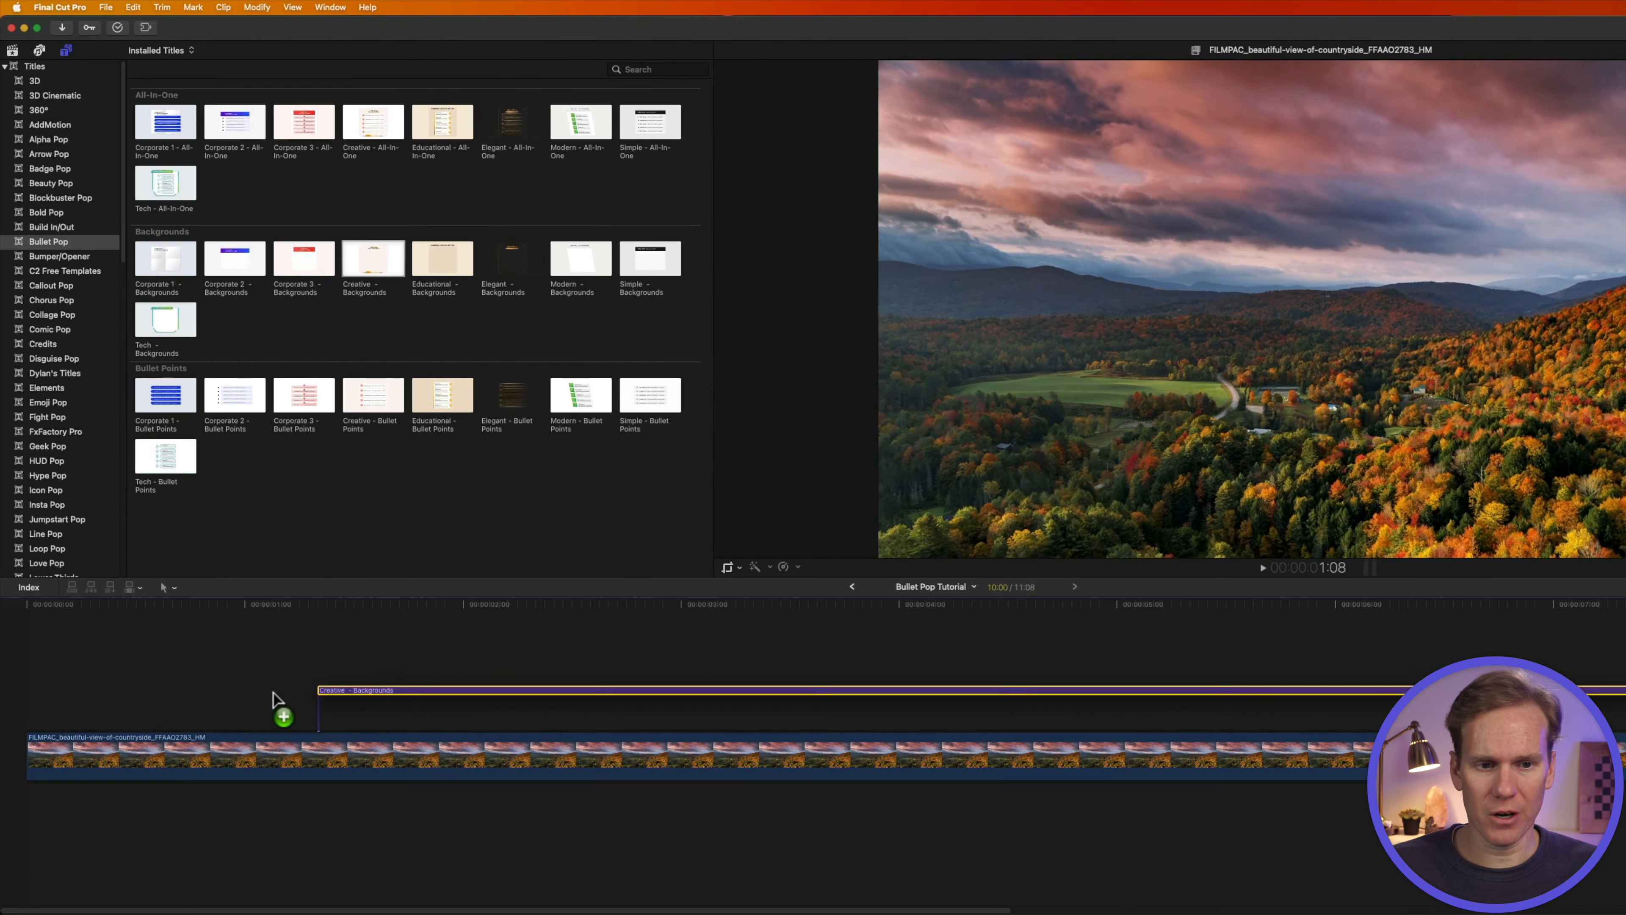
pyautogui.moveTo(273, 692); pyautogui.dragTo(52, 699)
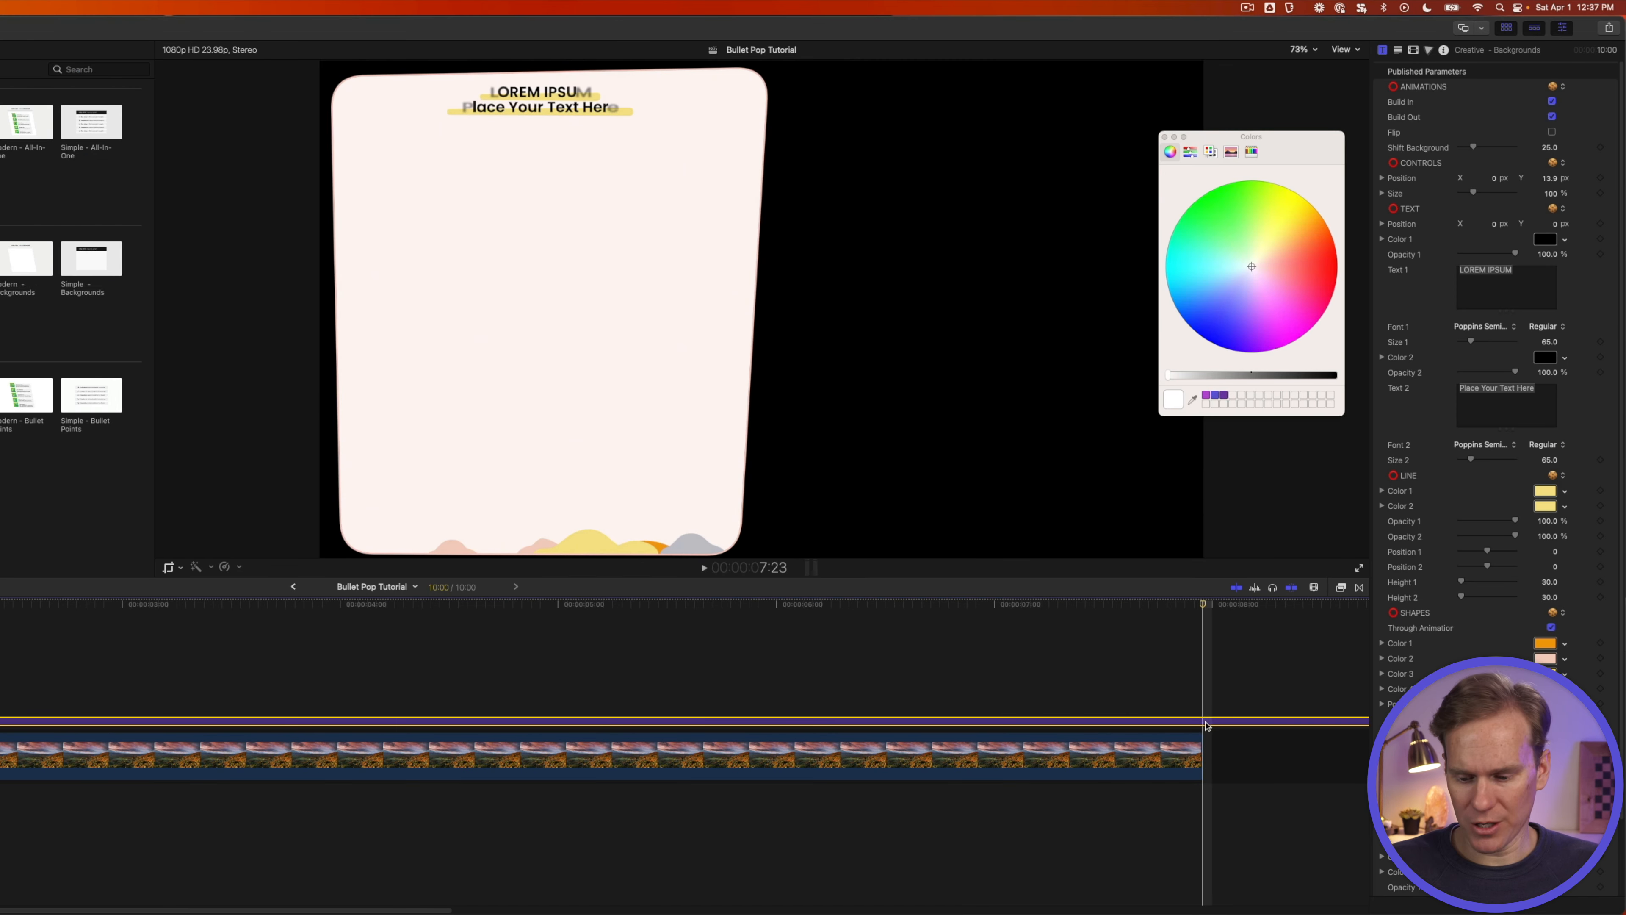
pyautogui.hotkey('alt', ']')
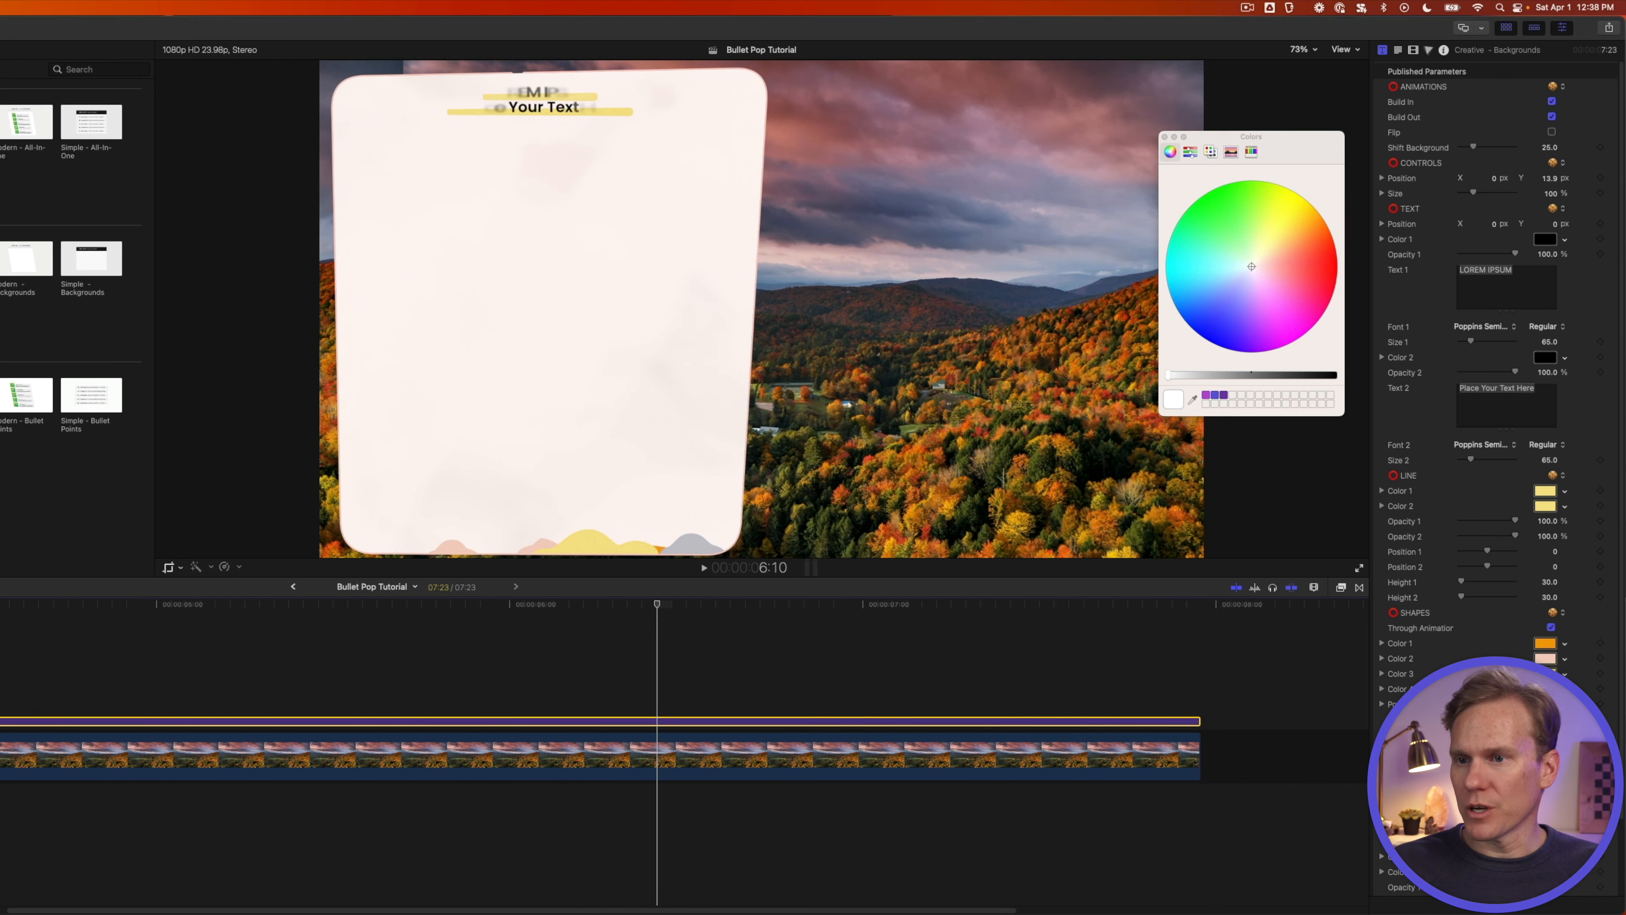
# - Stack three Creative - Bullet Points titles above the background title and stagger their start times so each begins after the one below
pyautogui.moveTo(0, 394); pyautogui.dragTo(798, 674)
pyautogui.click(343, 689)
pyautogui.moveTo(344, 688); pyautogui.dragTo(399, 687)
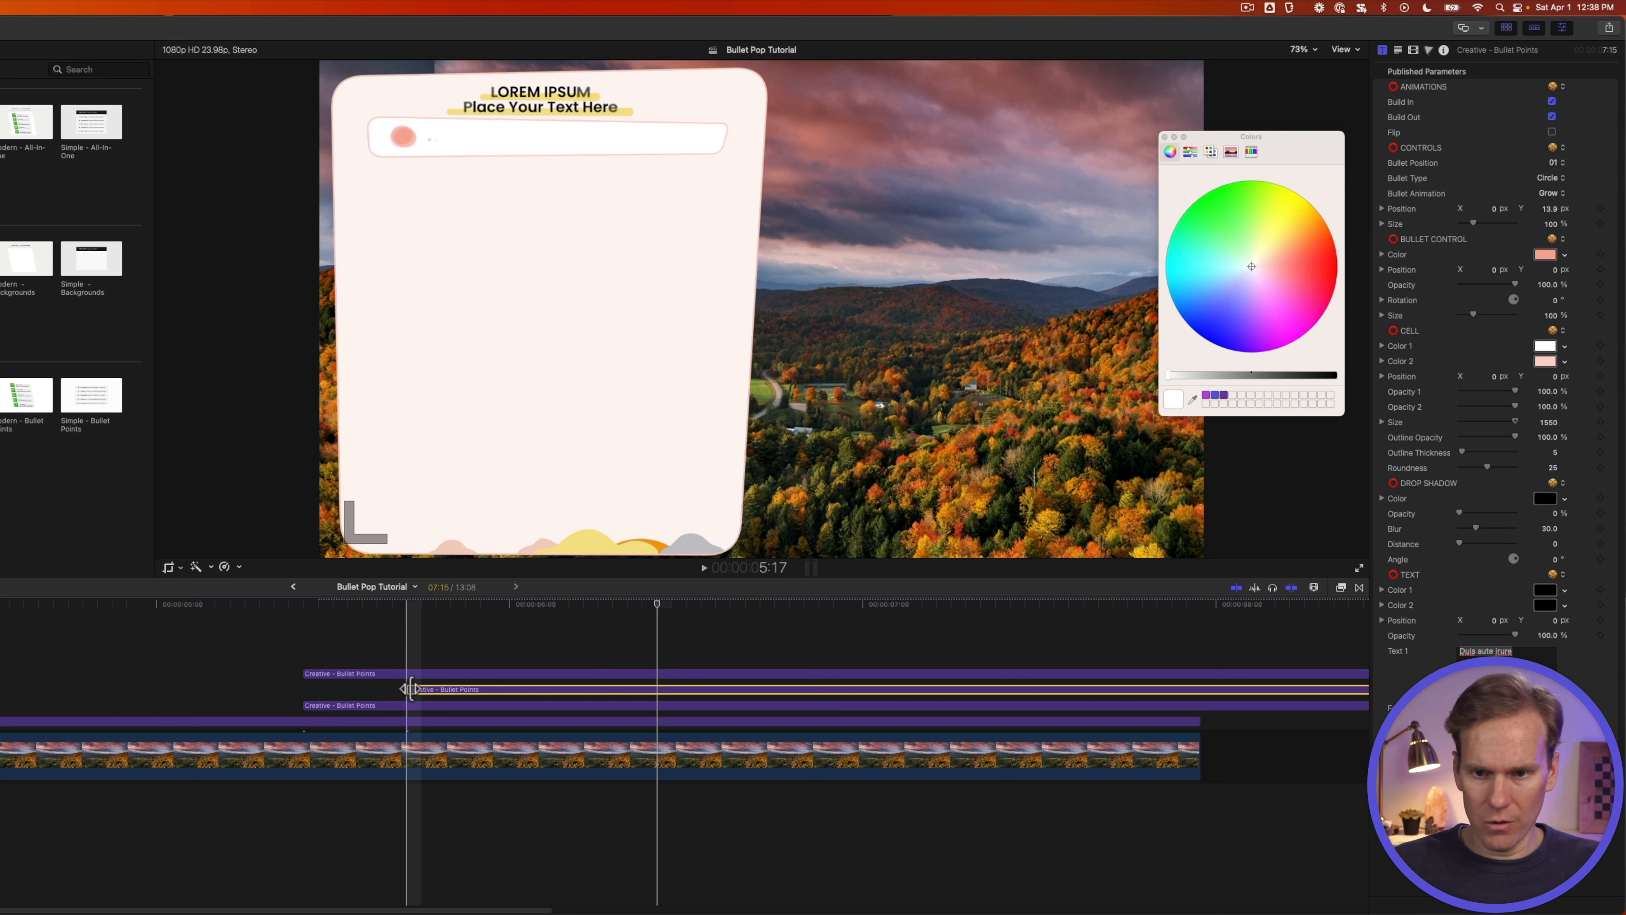
pyautogui.click(412, 674)
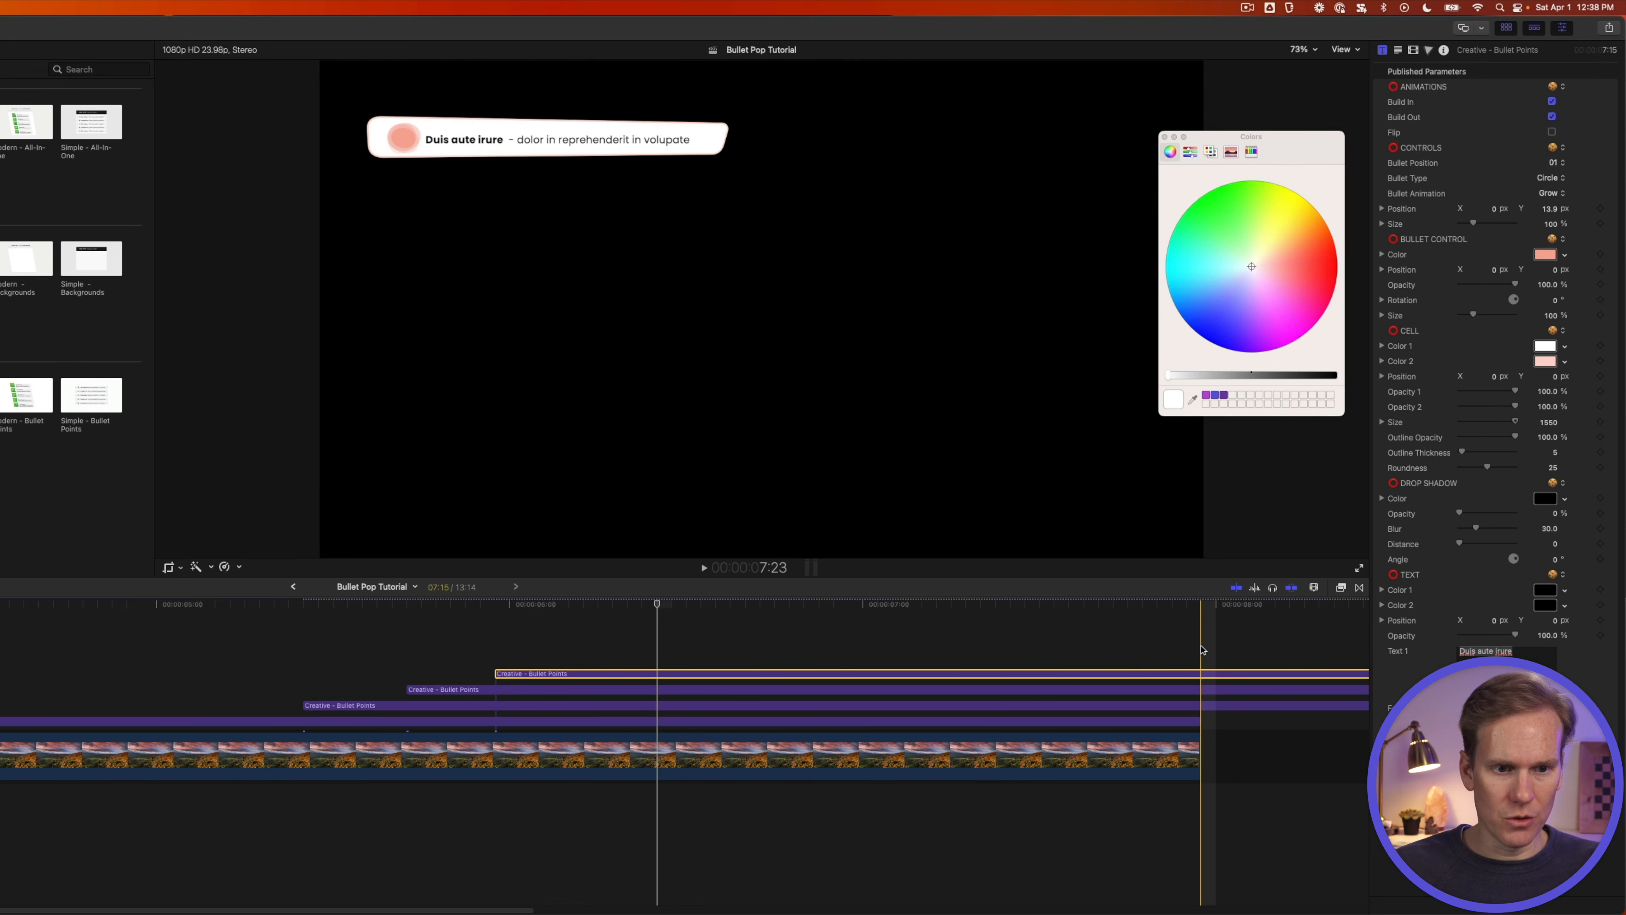
# - Trim the ends of all three bullet point titles to the end of the countryside clip
pyautogui.click(1202, 606)
pyautogui.moveTo(1204, 641); pyautogui.dragTo(1214, 713)
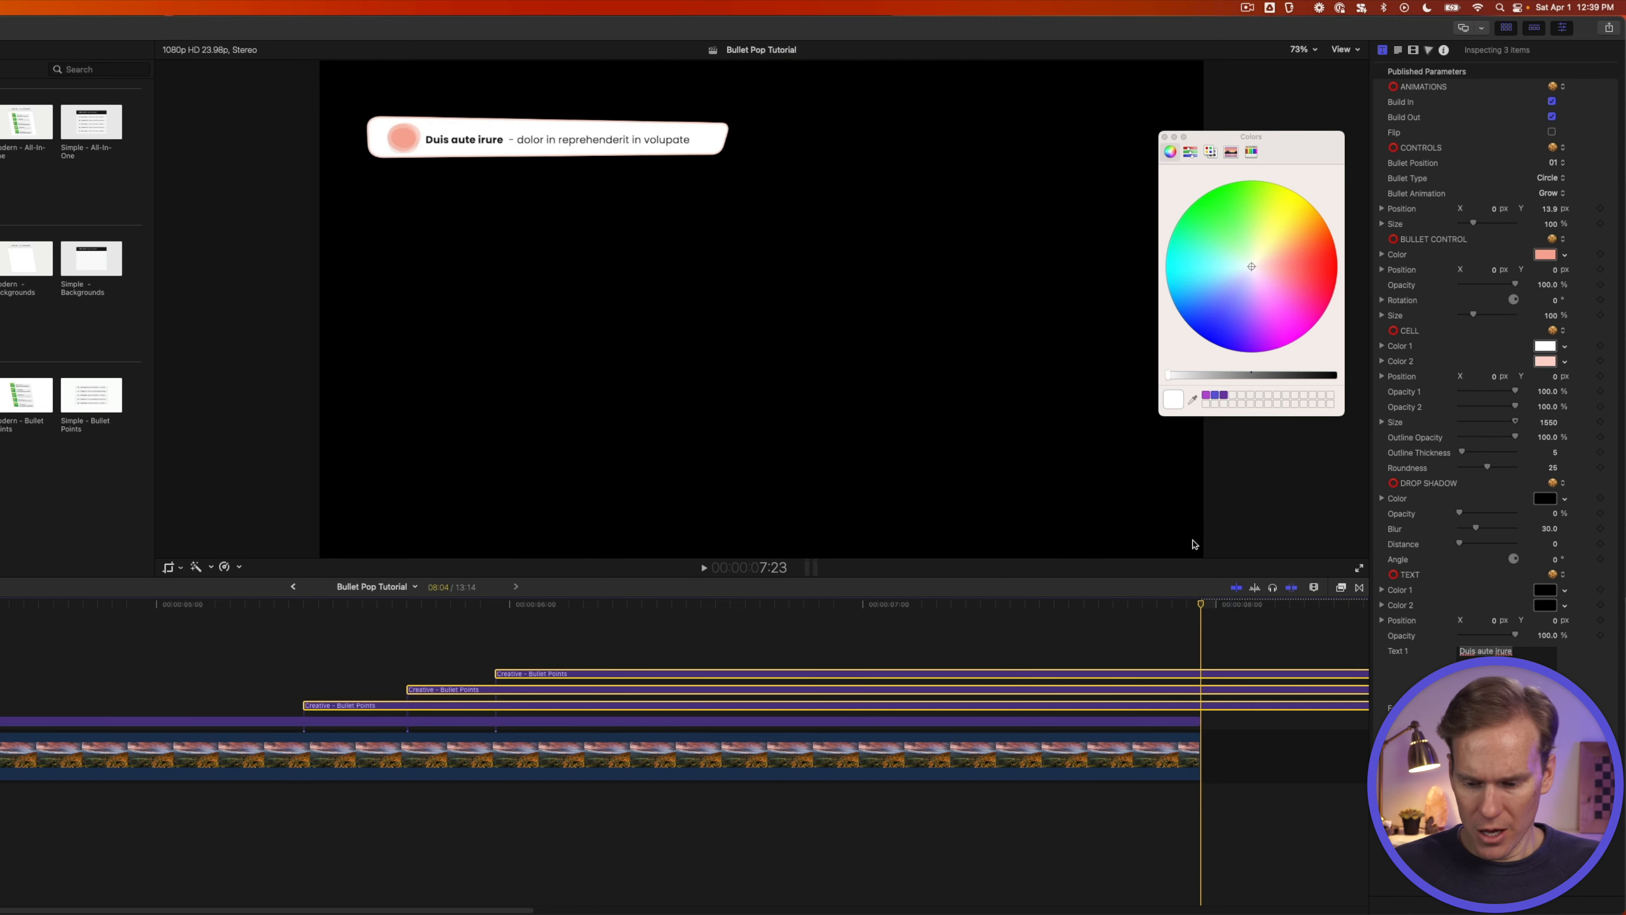
pyautogui.hotkey('alt', ']')
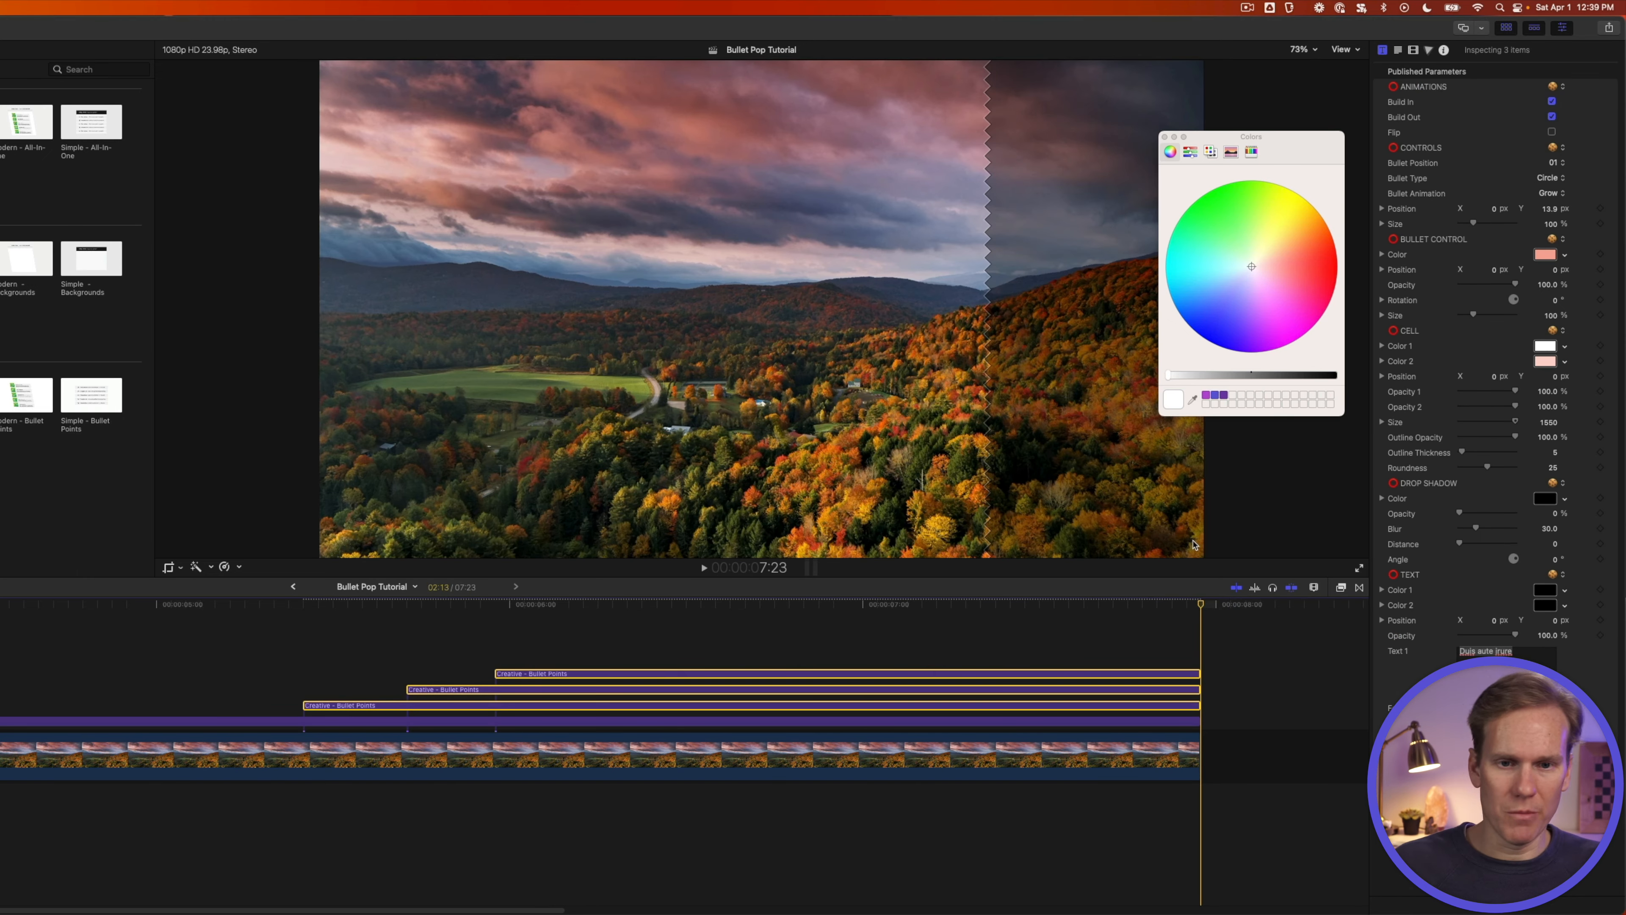
# - Set the bullet position of the middle Creative - Bullet Points title to 02 and of the uppermost one to 03
pyautogui.click(715, 705)
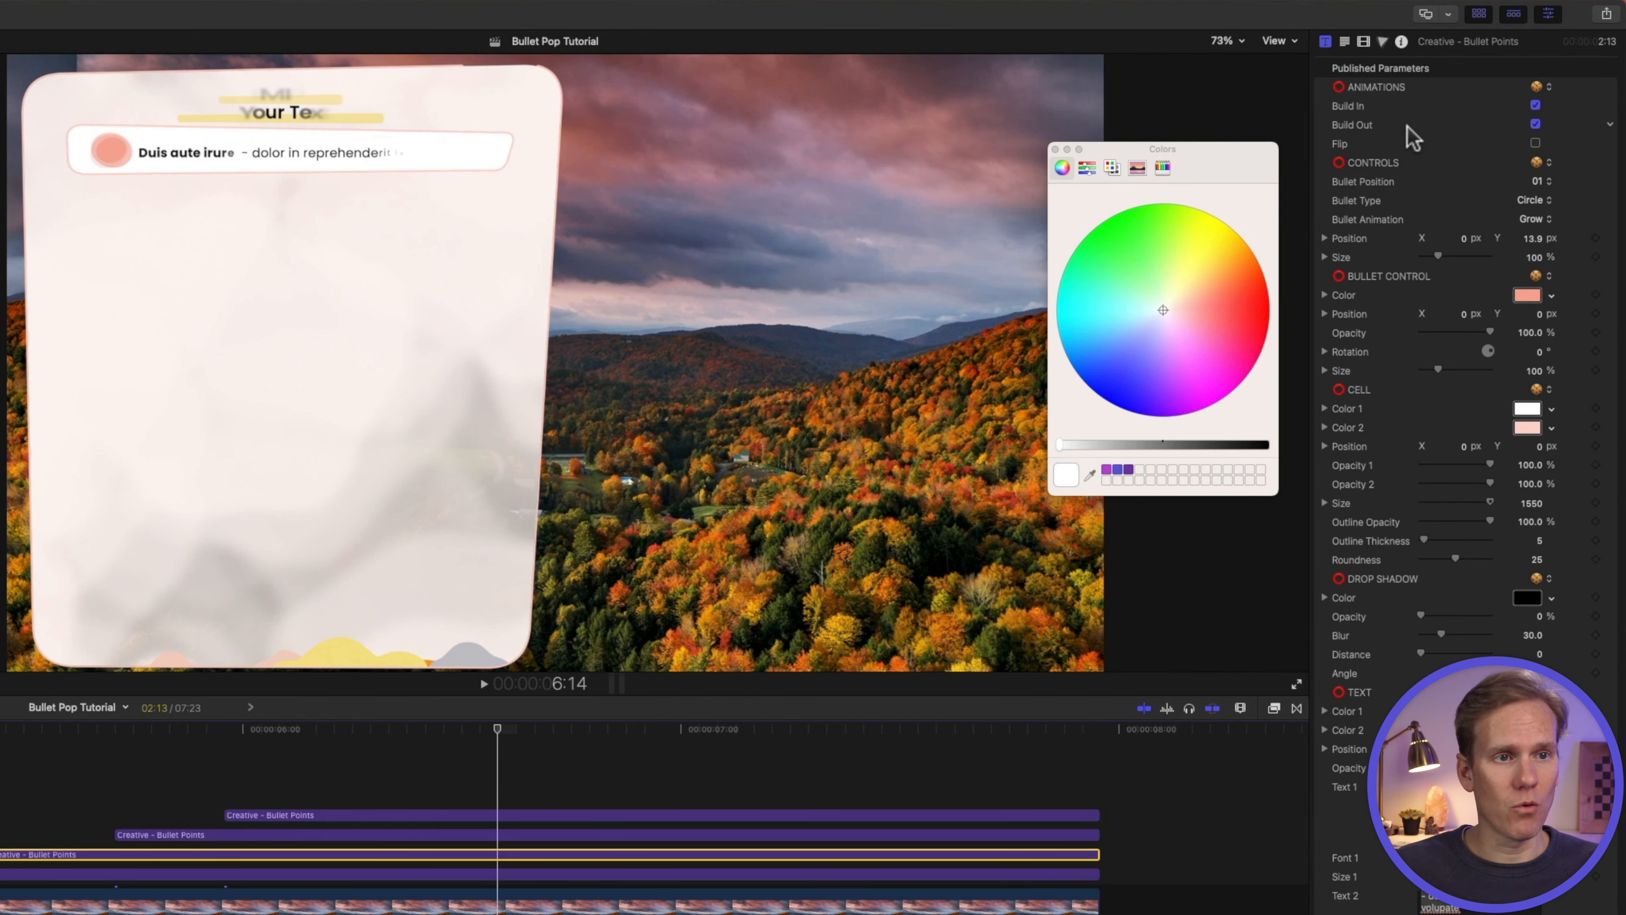
pyautogui.click(1380, 183)
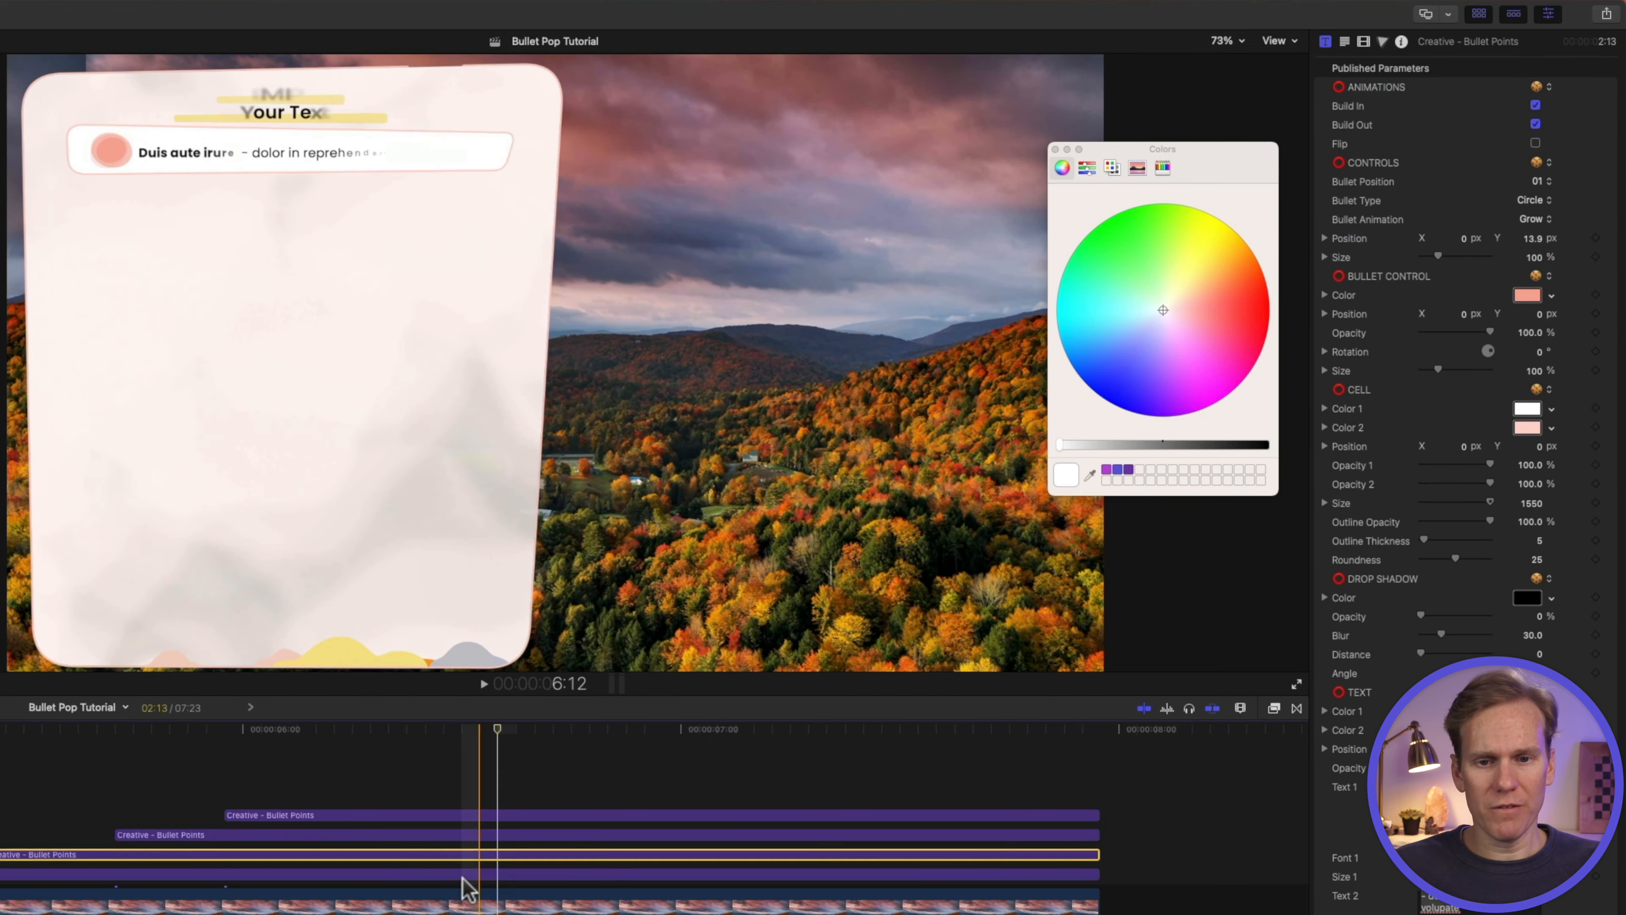
pyautogui.click(497, 836)
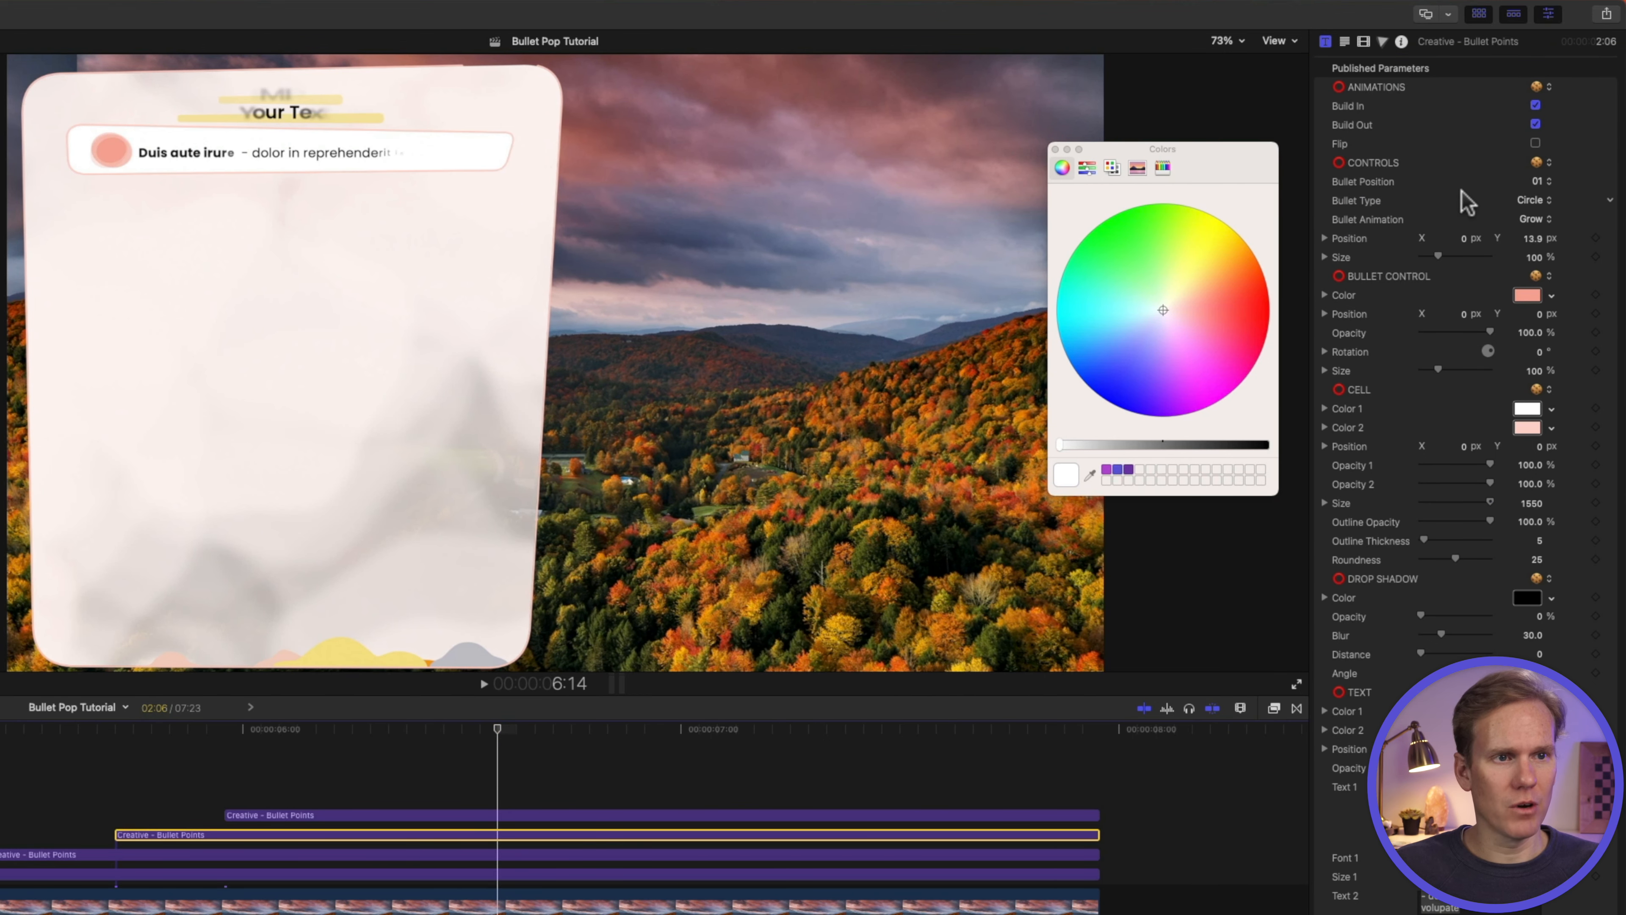
pyautogui.click(1535, 182)
pyautogui.click(1540, 202)
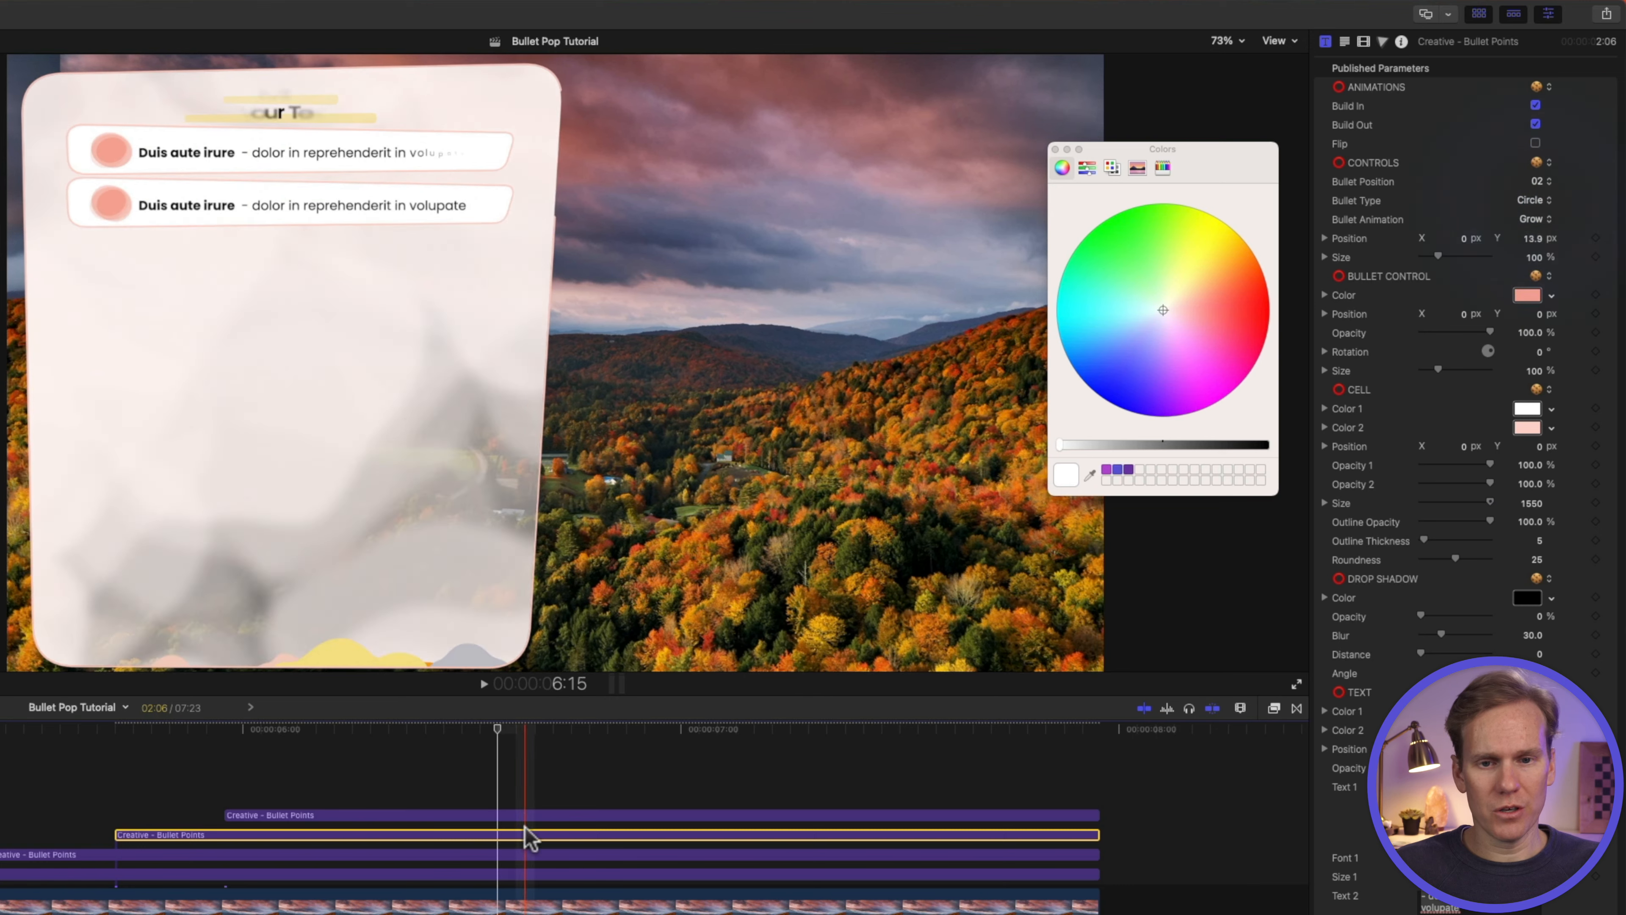
pyautogui.click(519, 815)
pyautogui.click(1540, 182)
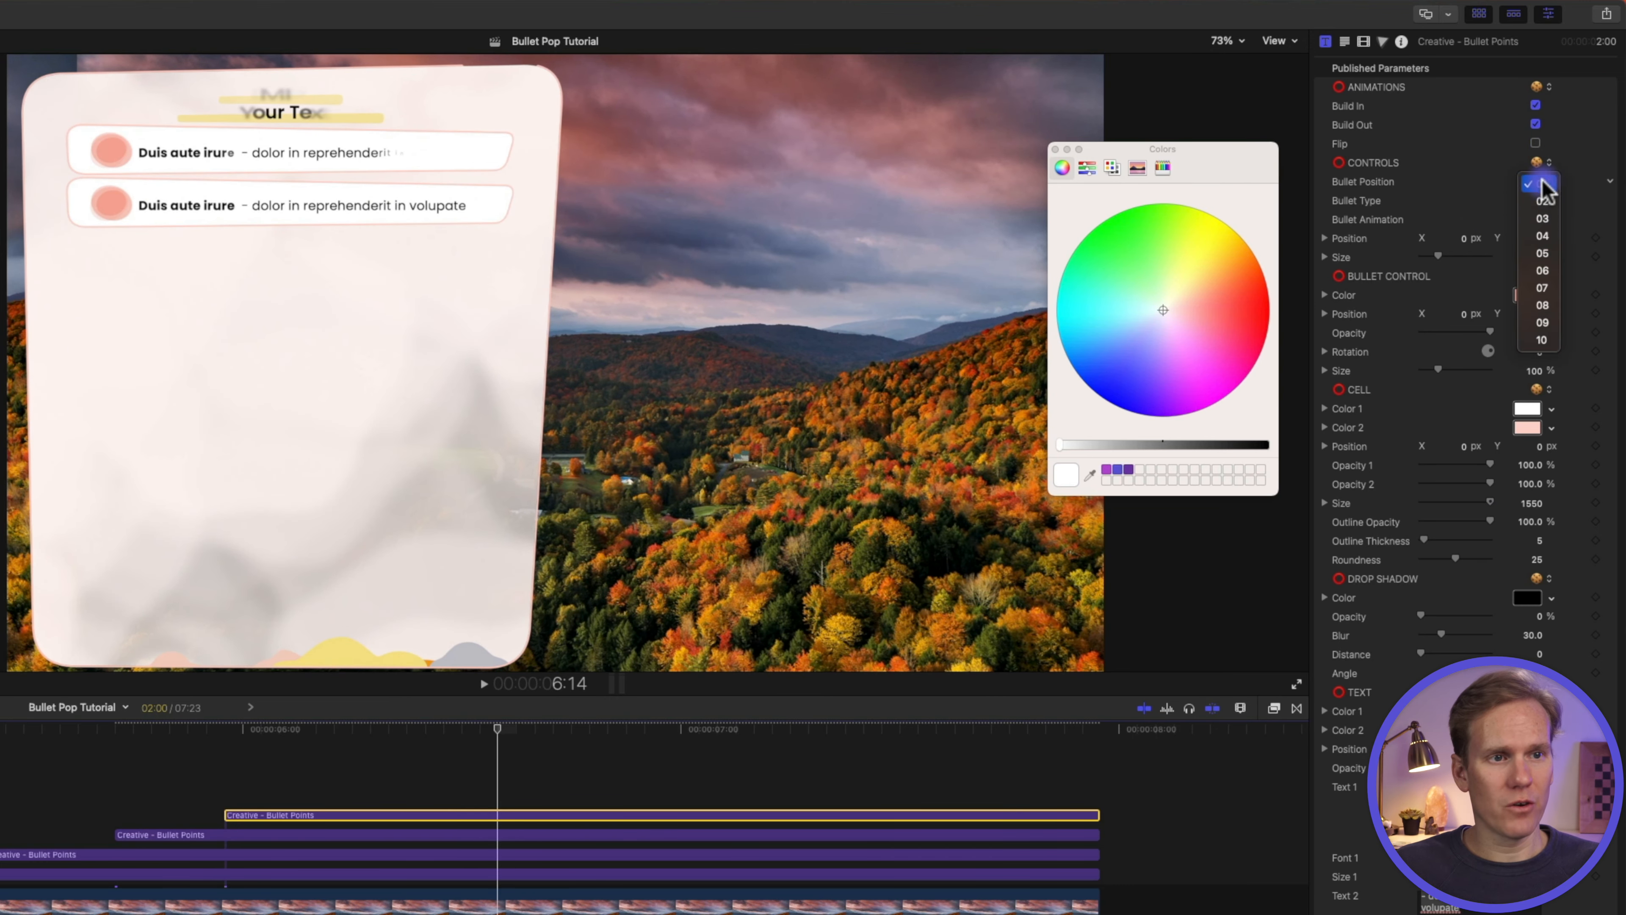
pyautogui.click(1542, 219)
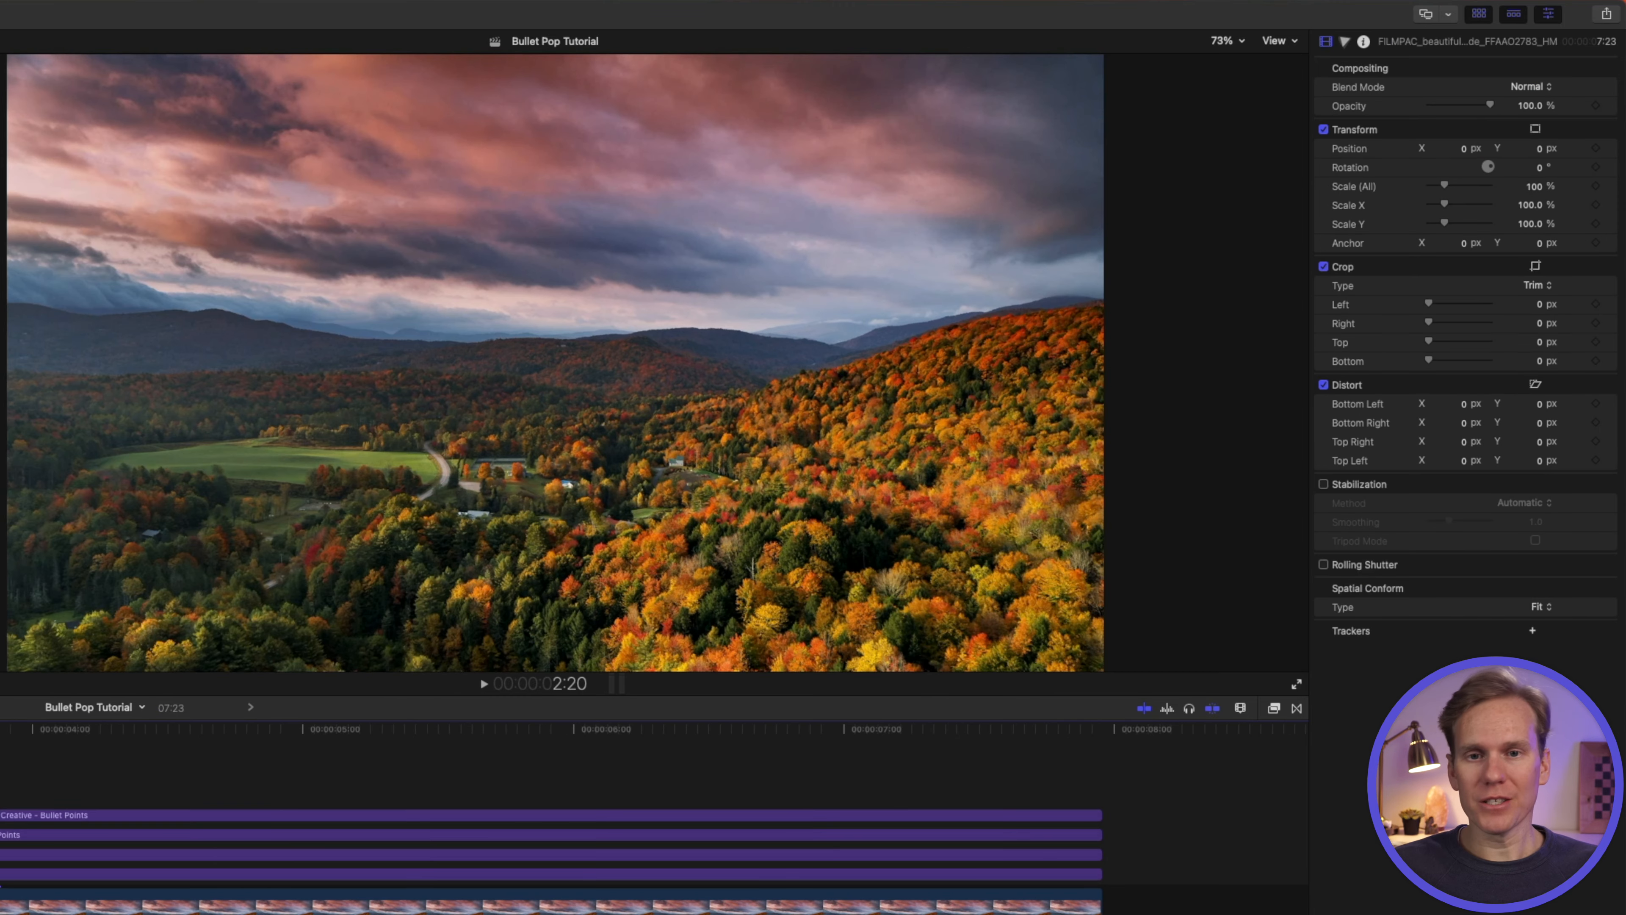
# - Play back the countryside clip to preview the background title with its three bullet points
pyautogui.press('space')
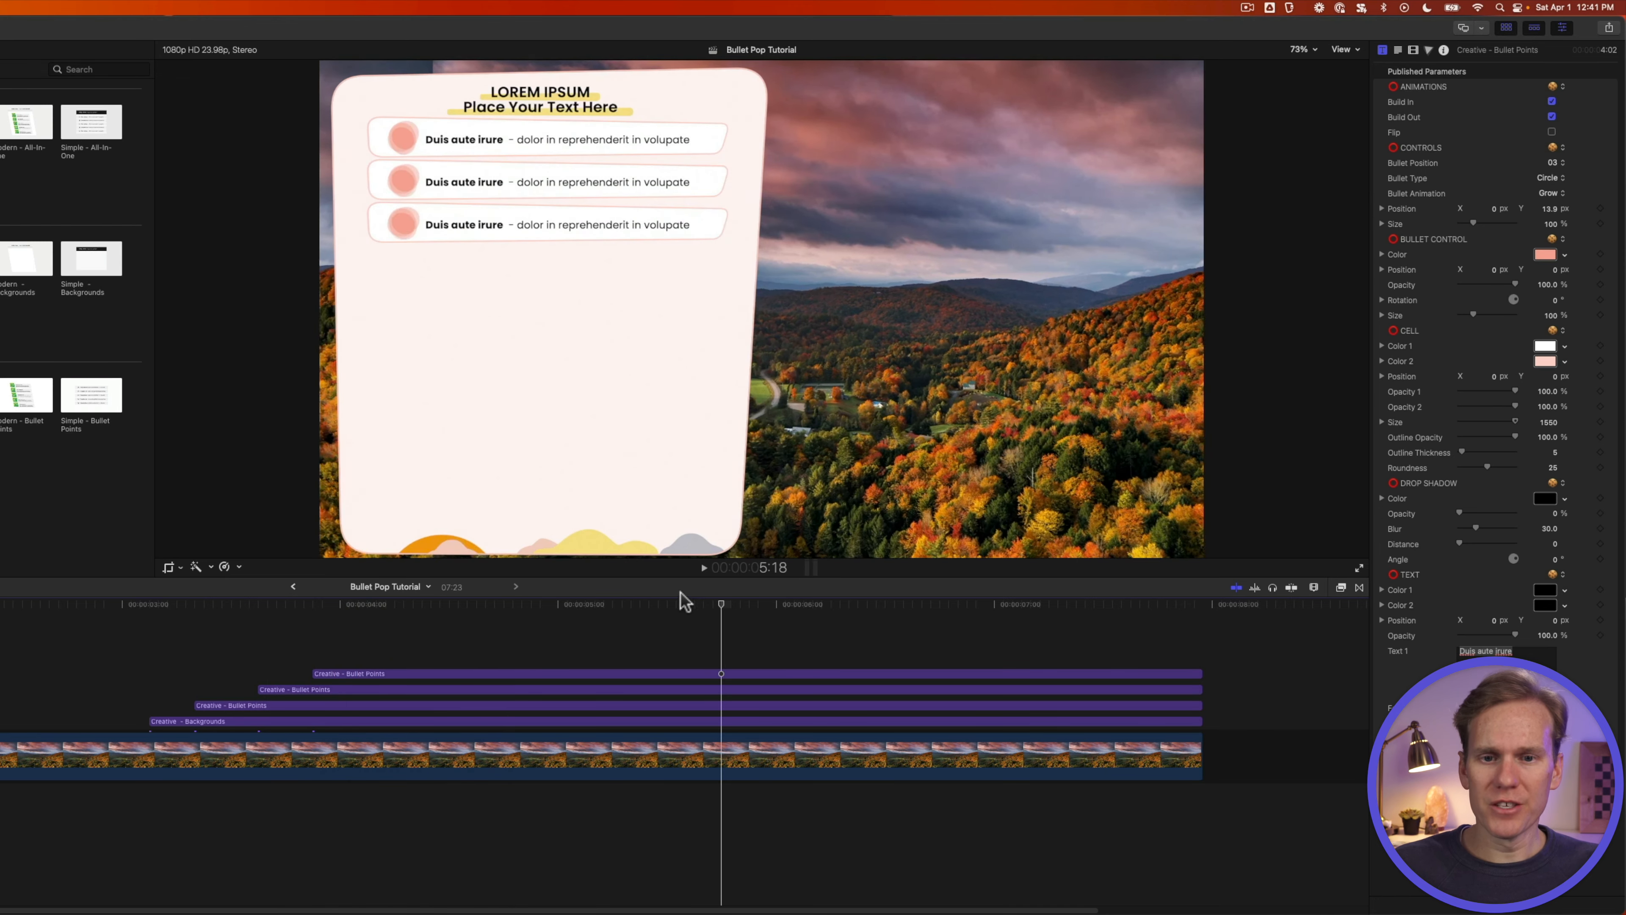
pyautogui.click(703, 605)
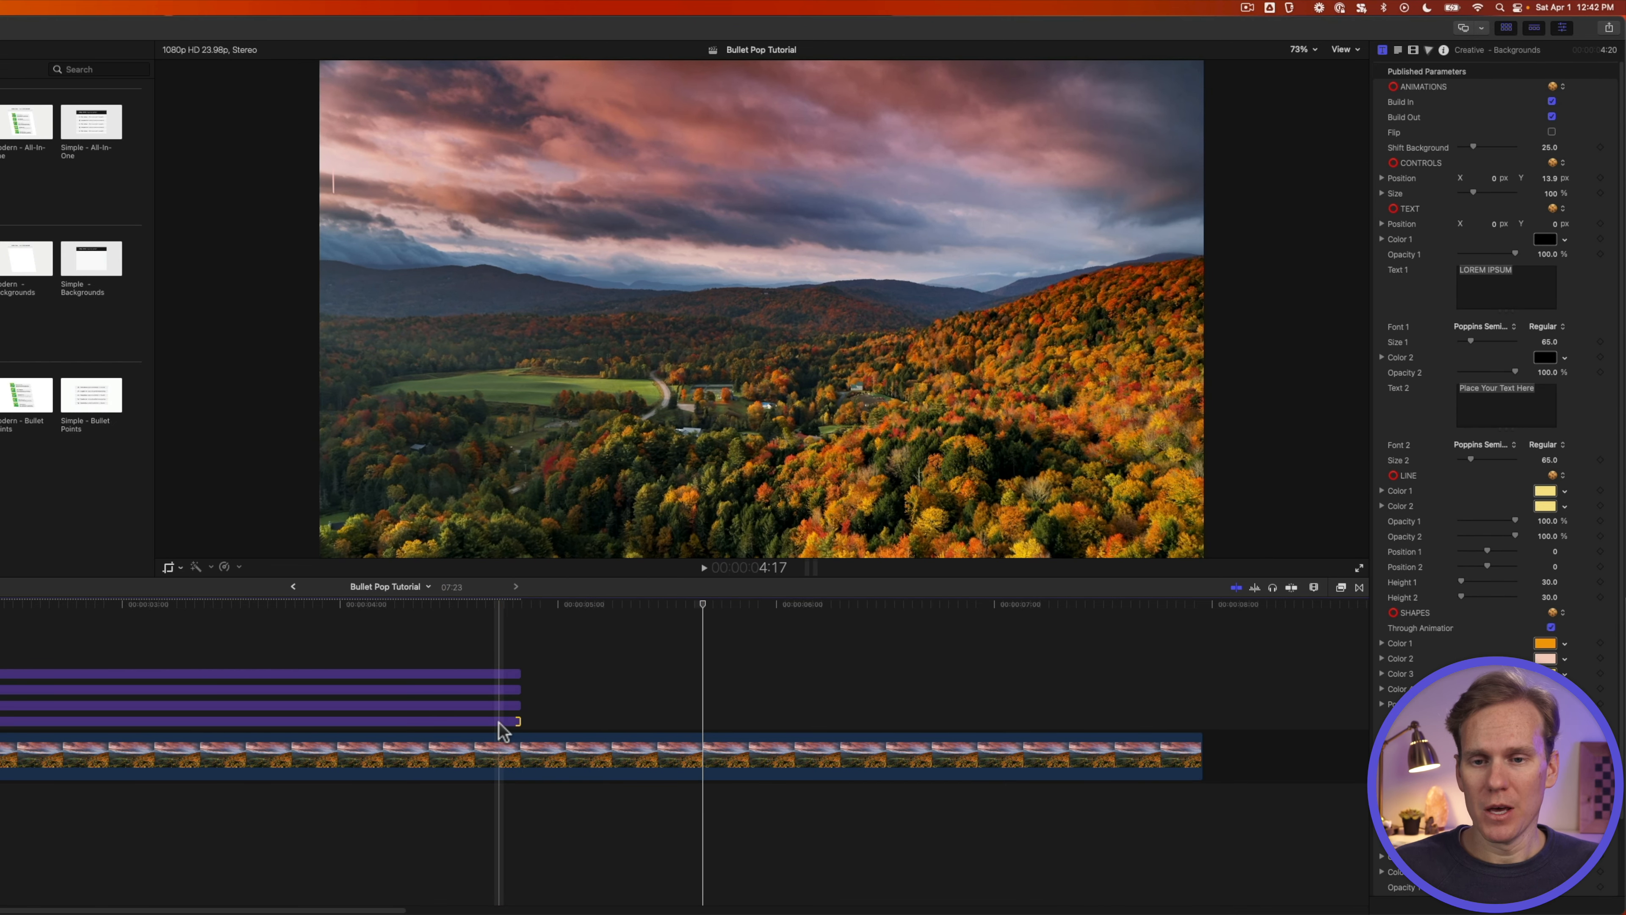
# - Extend the end of the shortened Creative - Backgrounds title to the end of the countryside clip
pyautogui.click(499, 722)
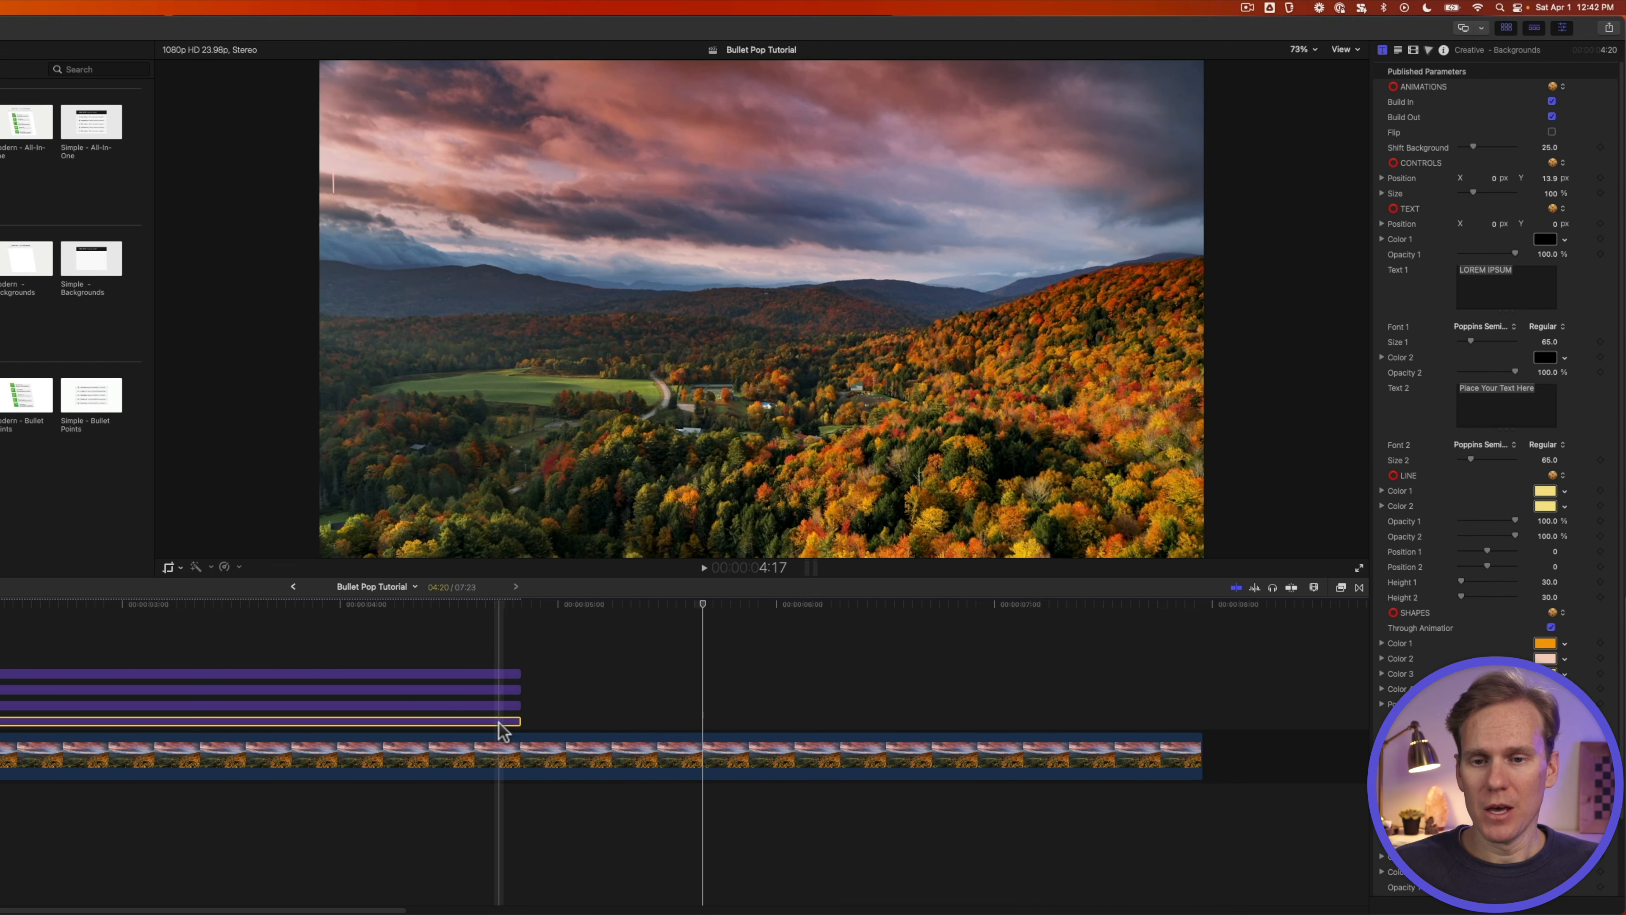
pyautogui.moveTo(516, 720); pyautogui.dragTo(1197, 705)
# - Duplicate the three bullet point titles as a second staggered set starting shortly after the first set ends, and play back the result
pyautogui.moveTo(404, 649); pyautogui.dragTo(428, 708)
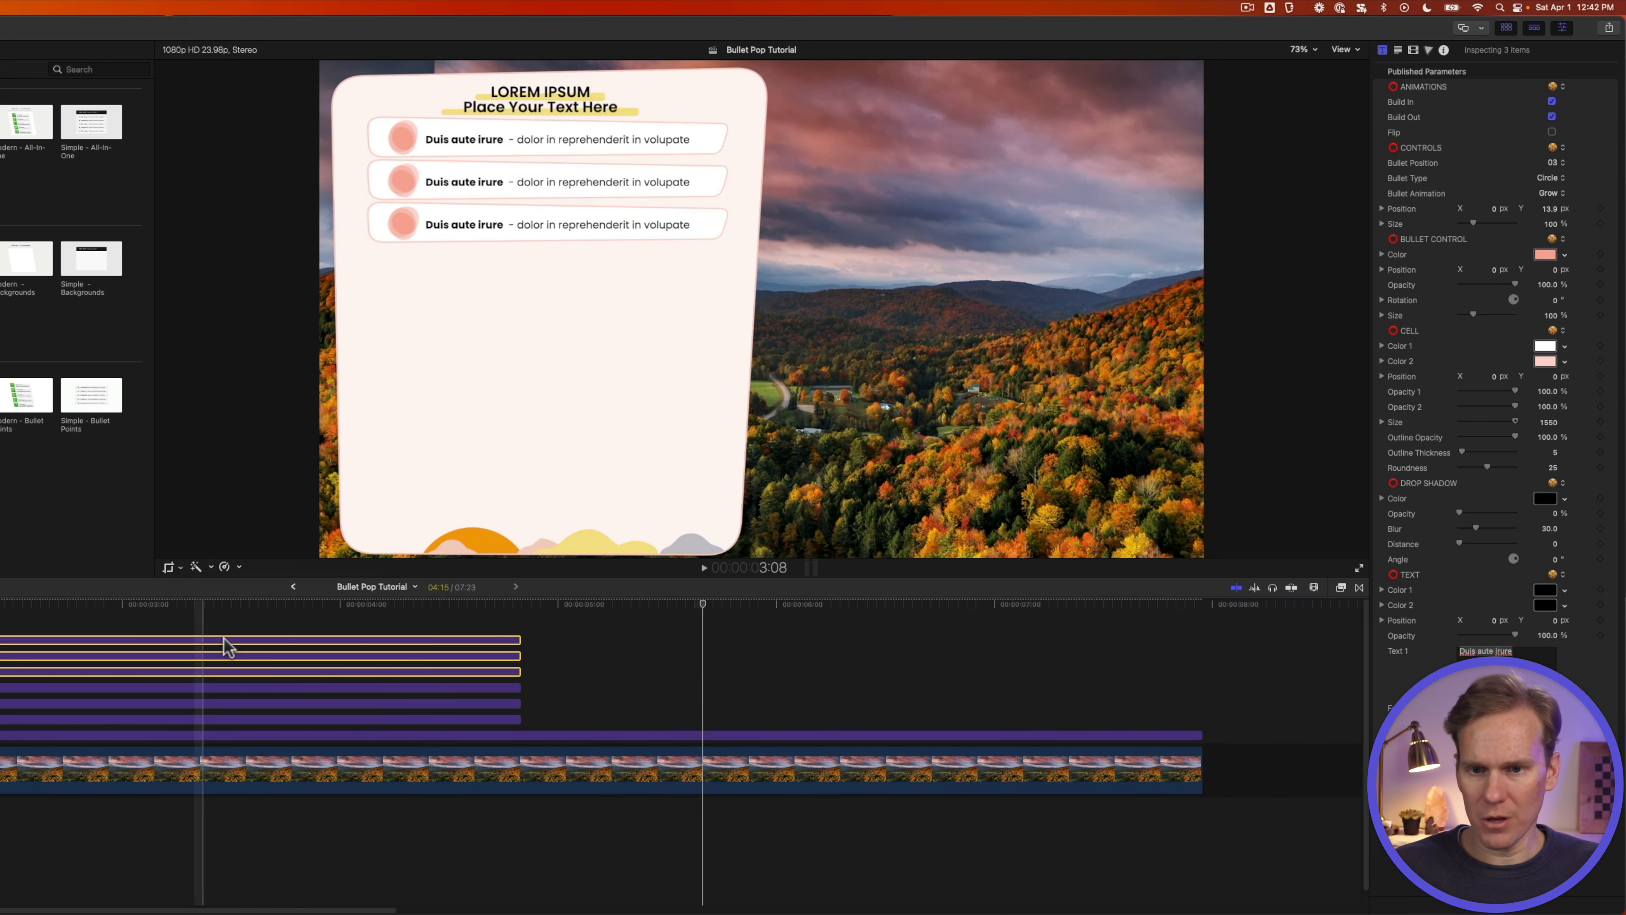
pyautogui.moveTo(224, 640); pyautogui.dragTo(1215, 631)
pyautogui.press('space')
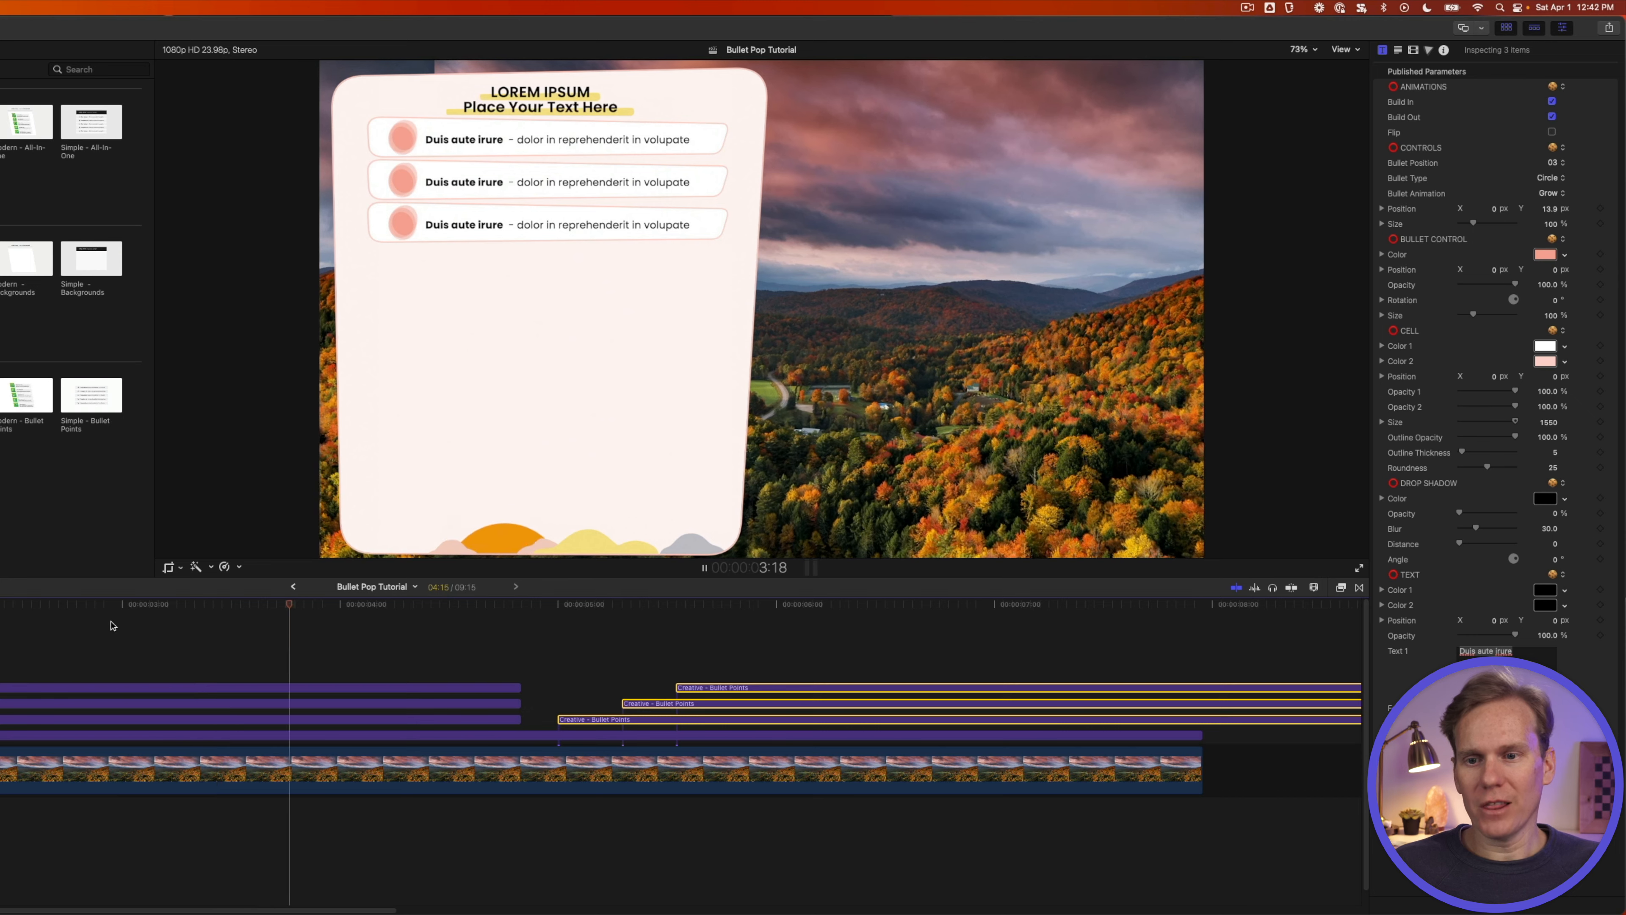